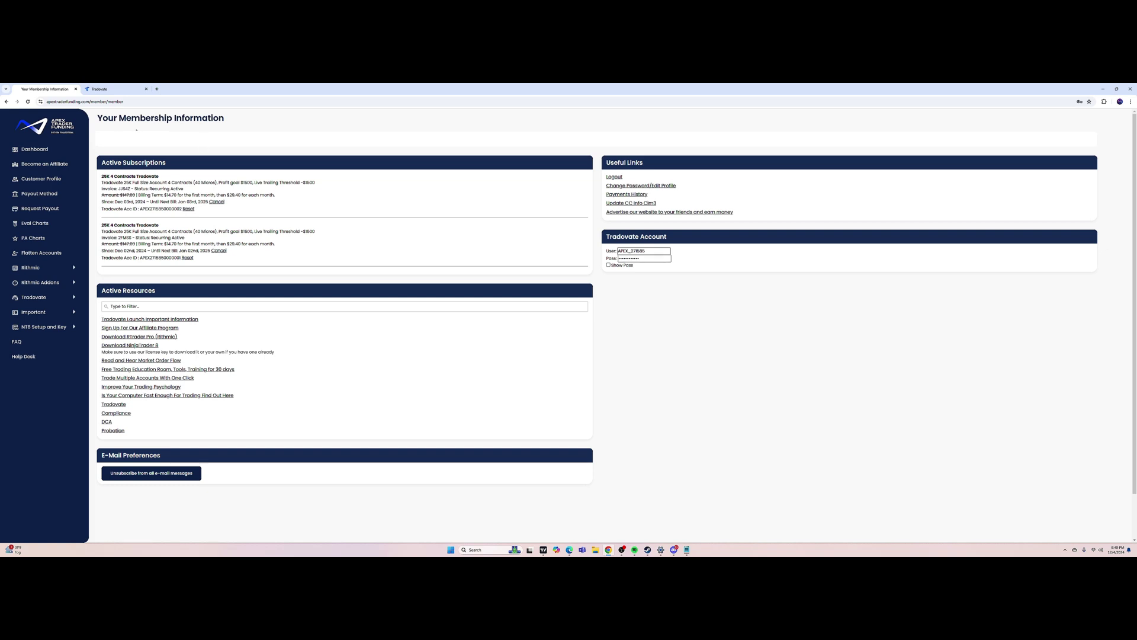
Step: Copy the Tradovate account username from the Apex membership page into the username field of the Tradovate login page
click(41, 152)
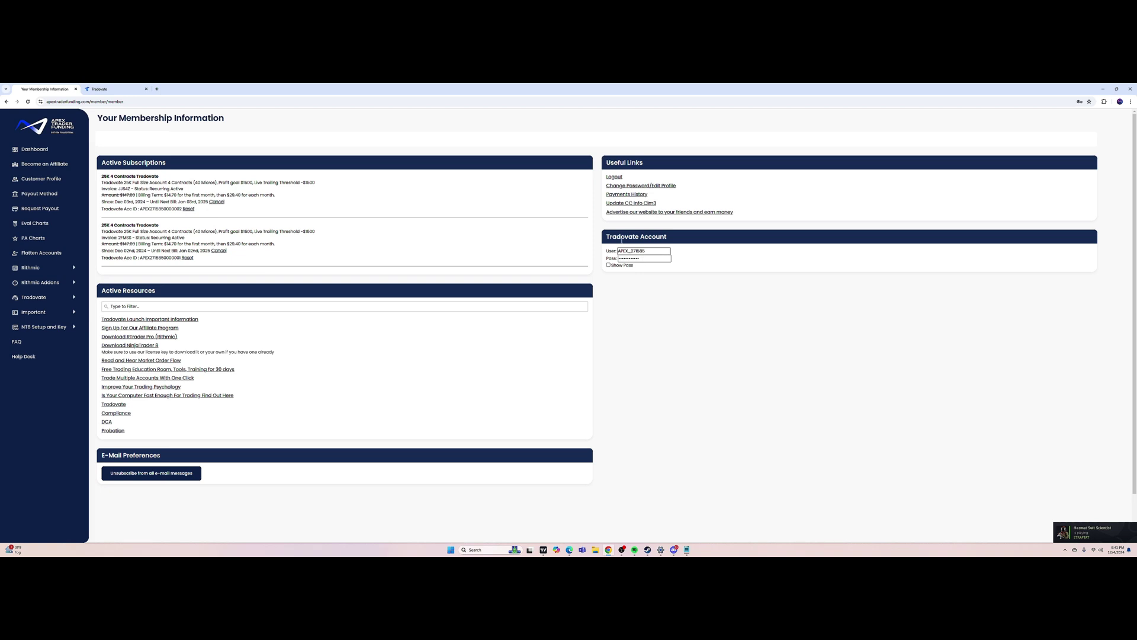
click(112, 89)
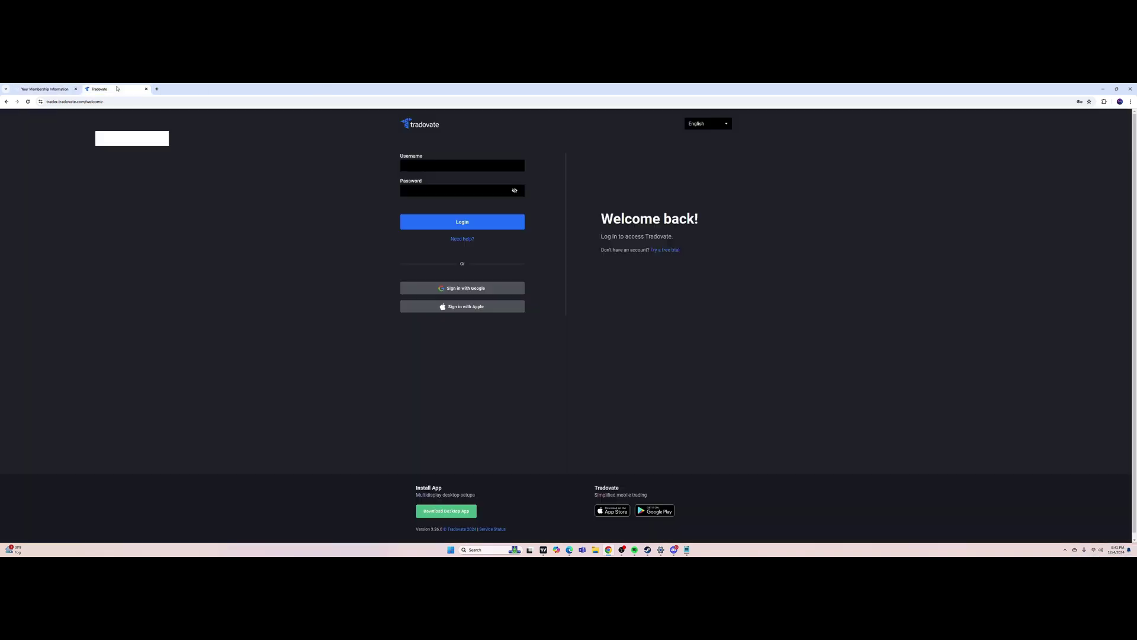
click(41, 88)
click(660, 258)
drag(653, 249, 606, 252)
key(ctrl+c)
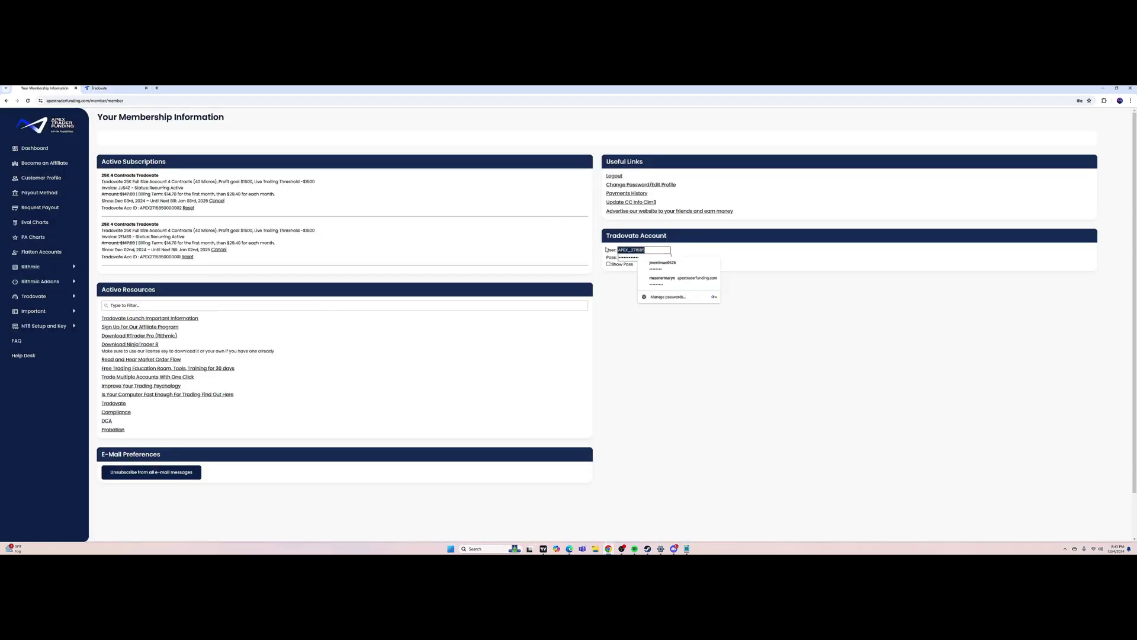
click(570, 233)
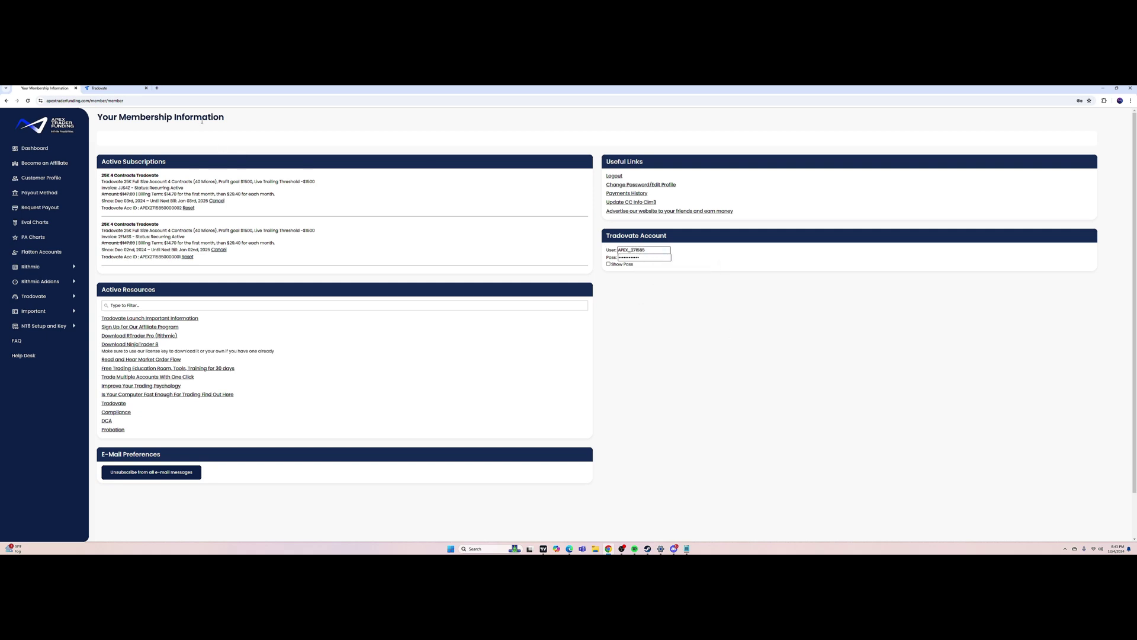
key(ctrl+Tab)
click(427, 164)
key(ctrl+v)
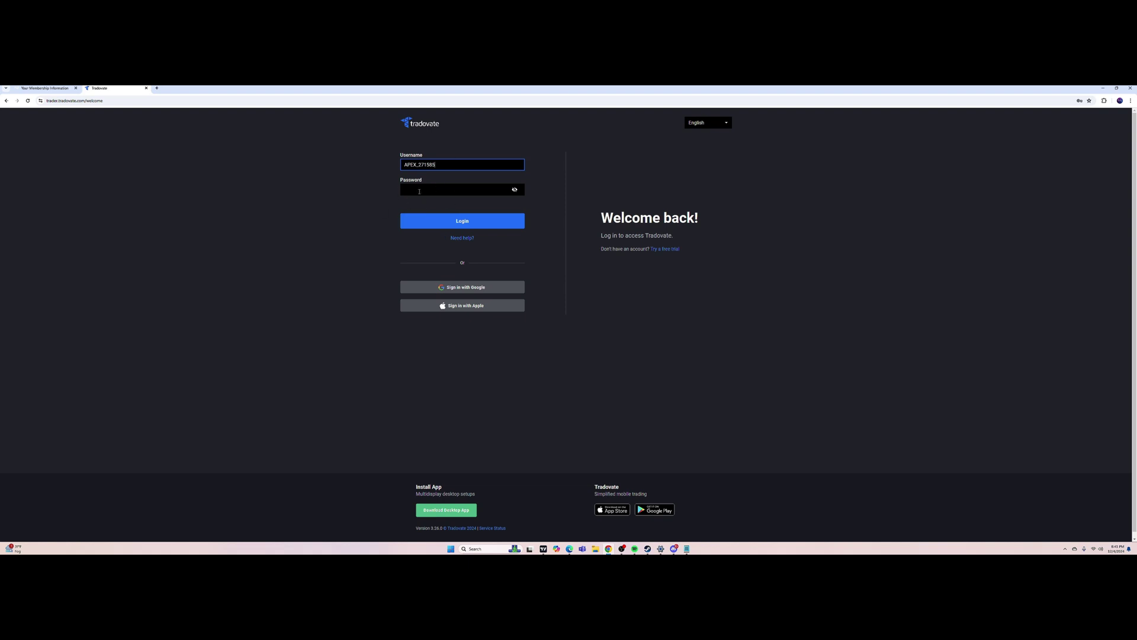
Step: Reveal the Tradovate account password on the membership page, paste it into the Tradovate login's password field and log in
click(67, 89)
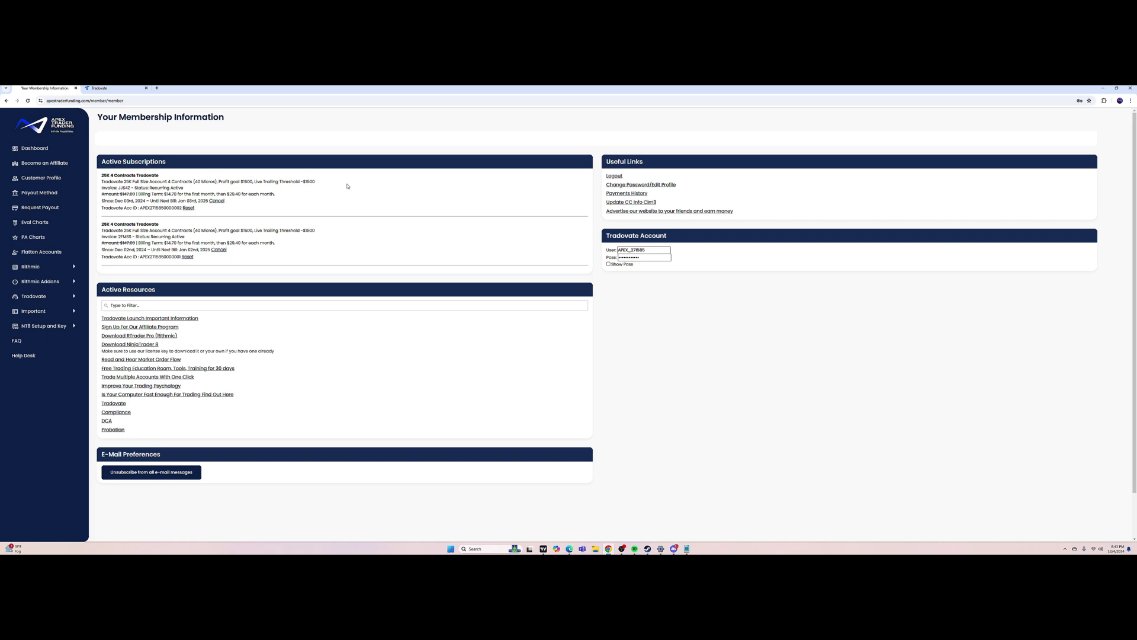
click(98, 88)
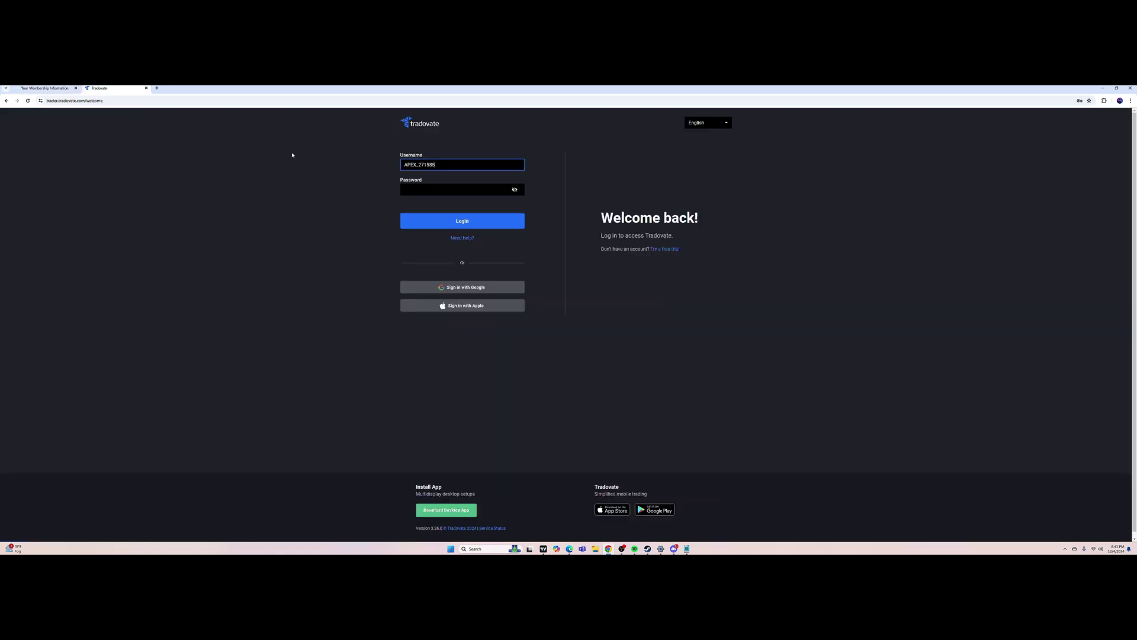
click(33, 88)
click(608, 264)
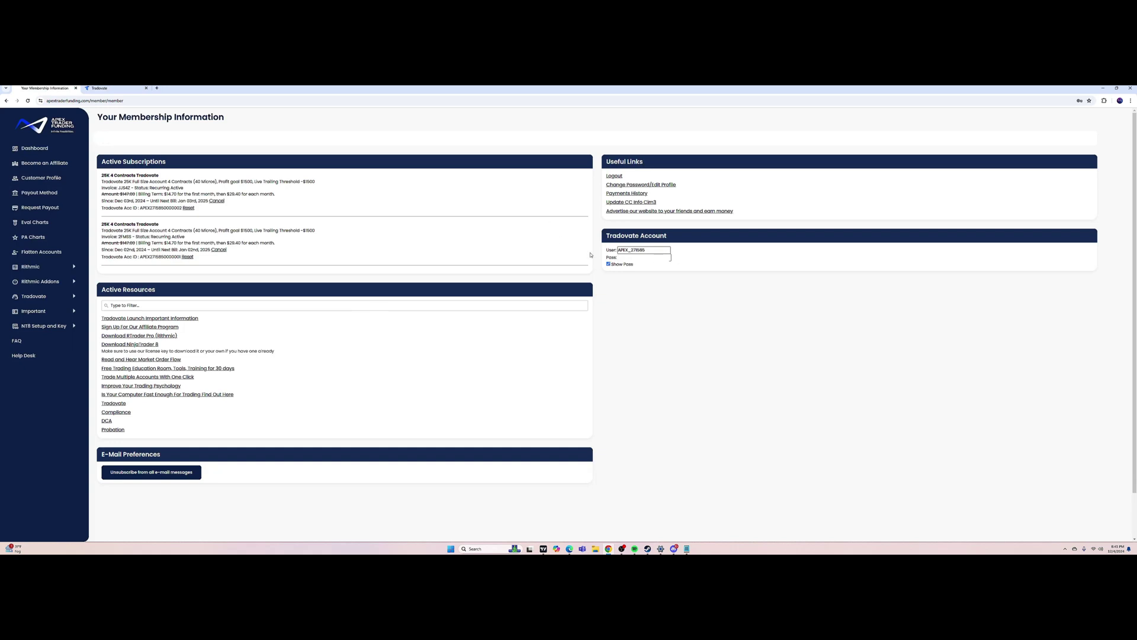
click(131, 90)
click(437, 189)
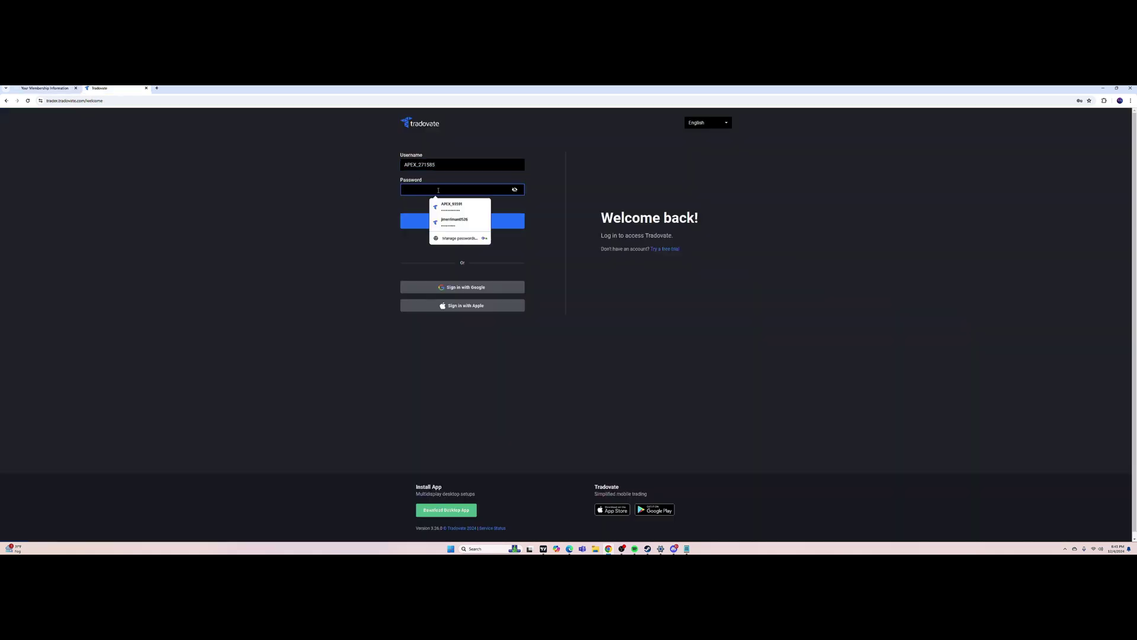
key(ctrl+v)
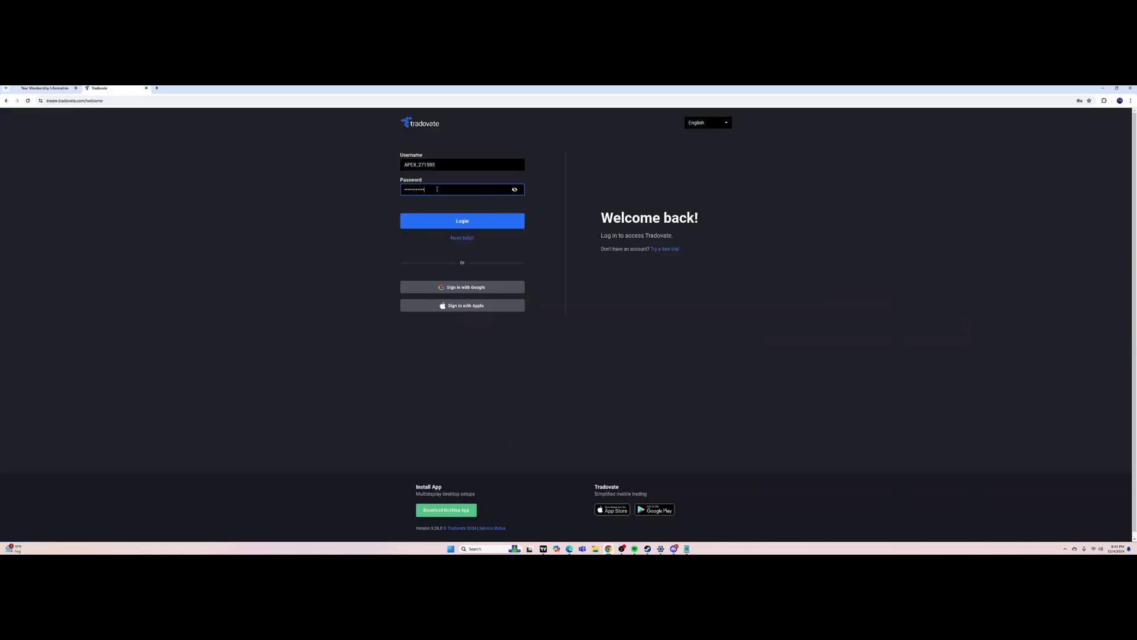
click(456, 225)
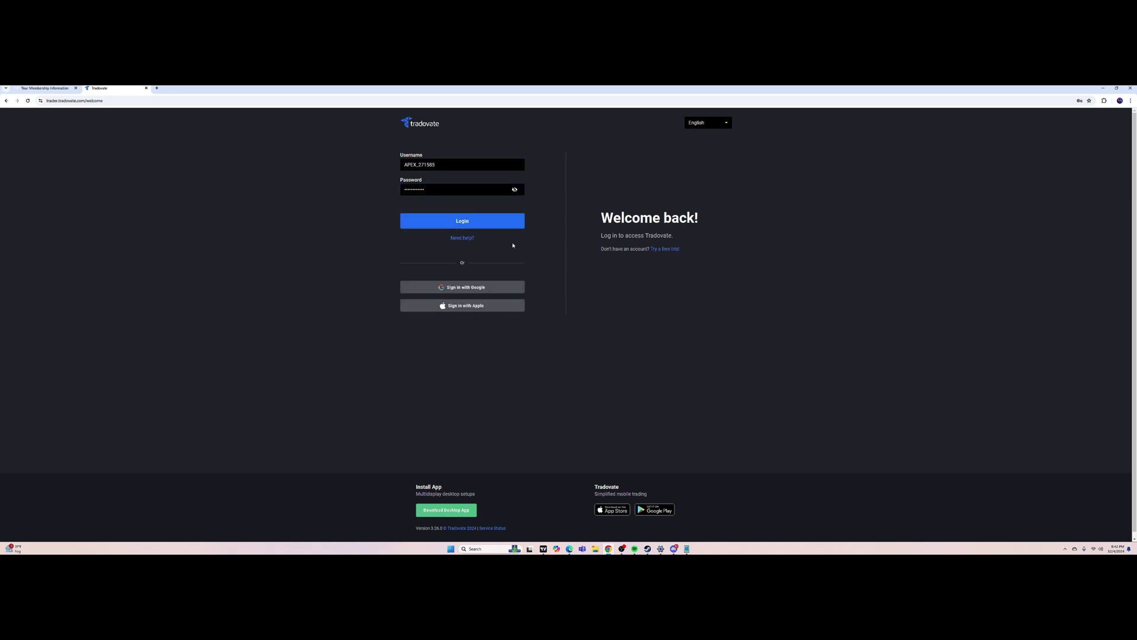
click(484, 223)
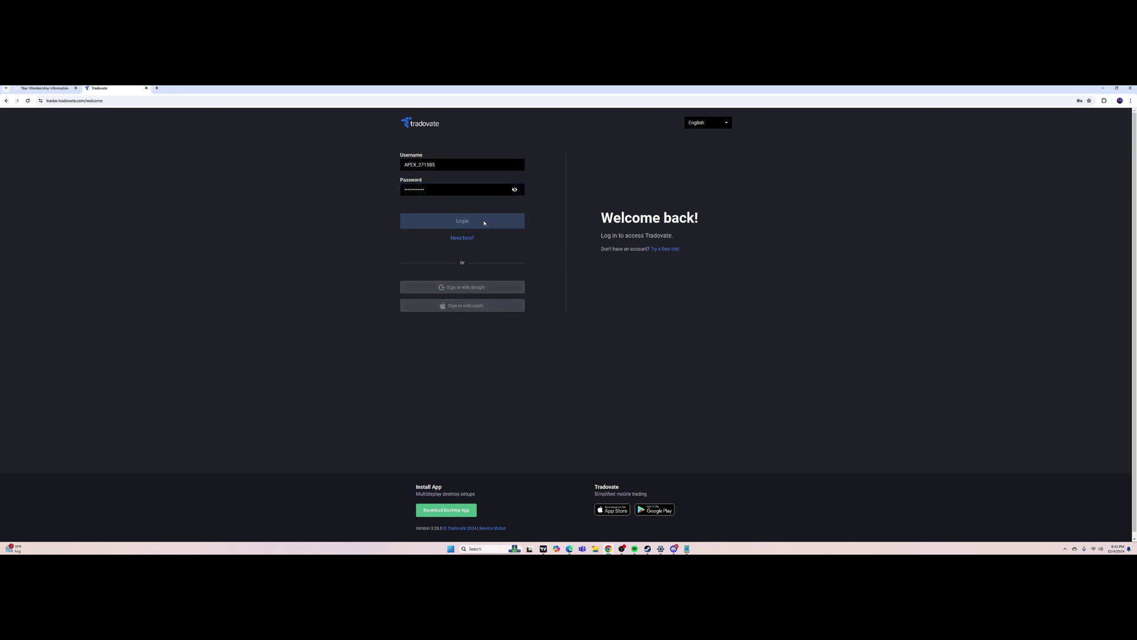
click(477, 223)
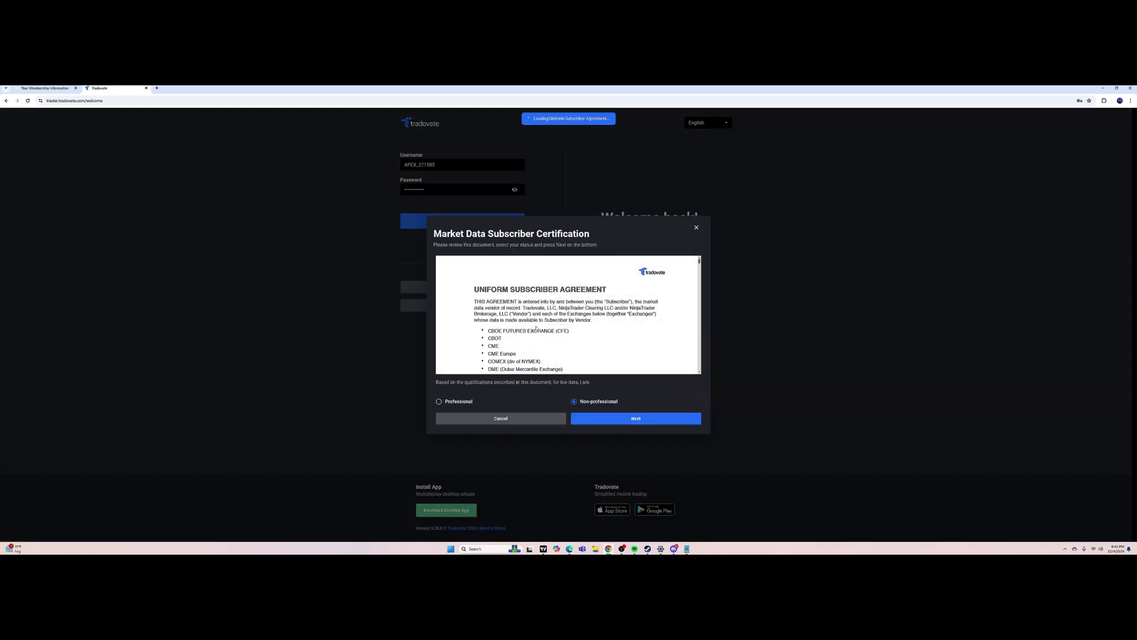
Step: Continue as a non-professional market data subscriber and sign the Uniform Subscriber Agreement with both consents checked and the full name as signature
click(630, 419)
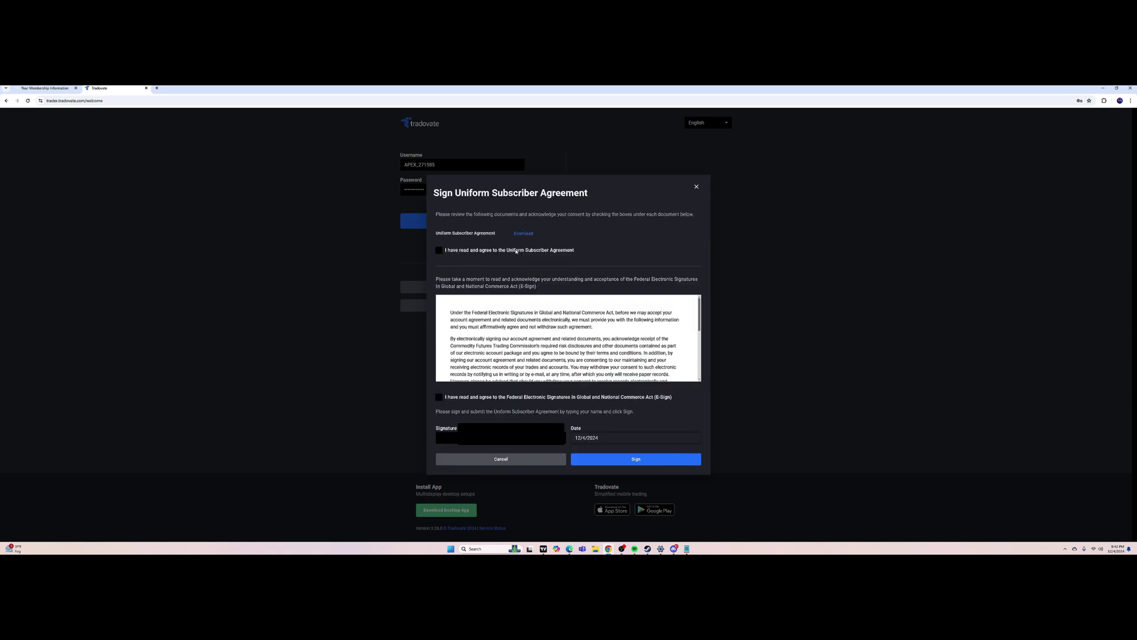
click(439, 250)
scroll(469, 318, down, 10)
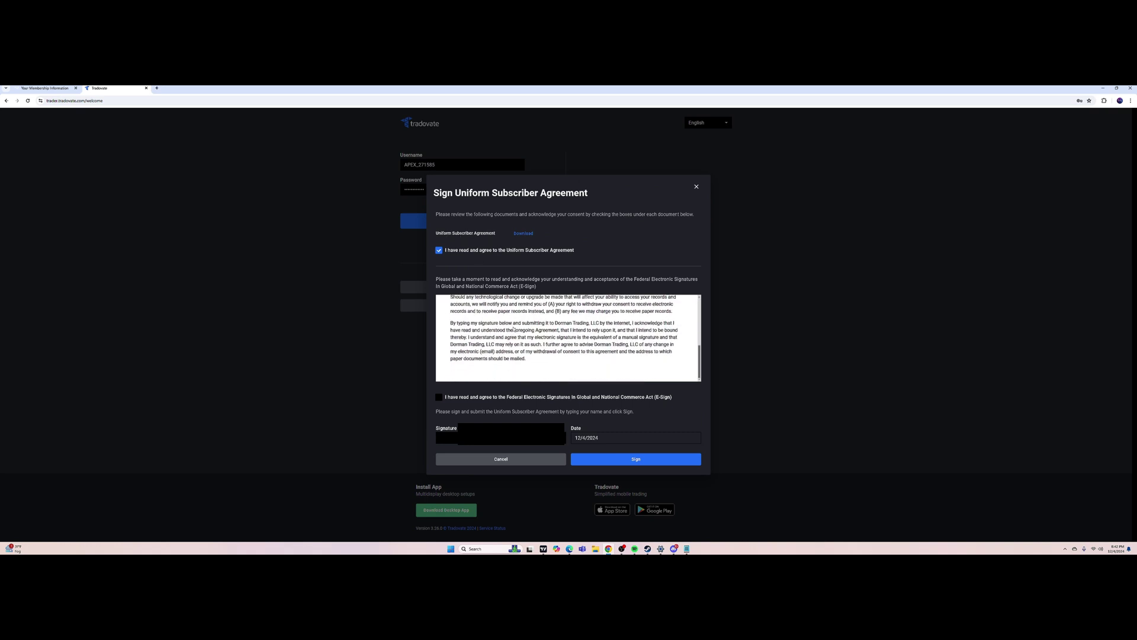
scroll(492, 345, up, 10)
scroll(481, 352, down, 8)
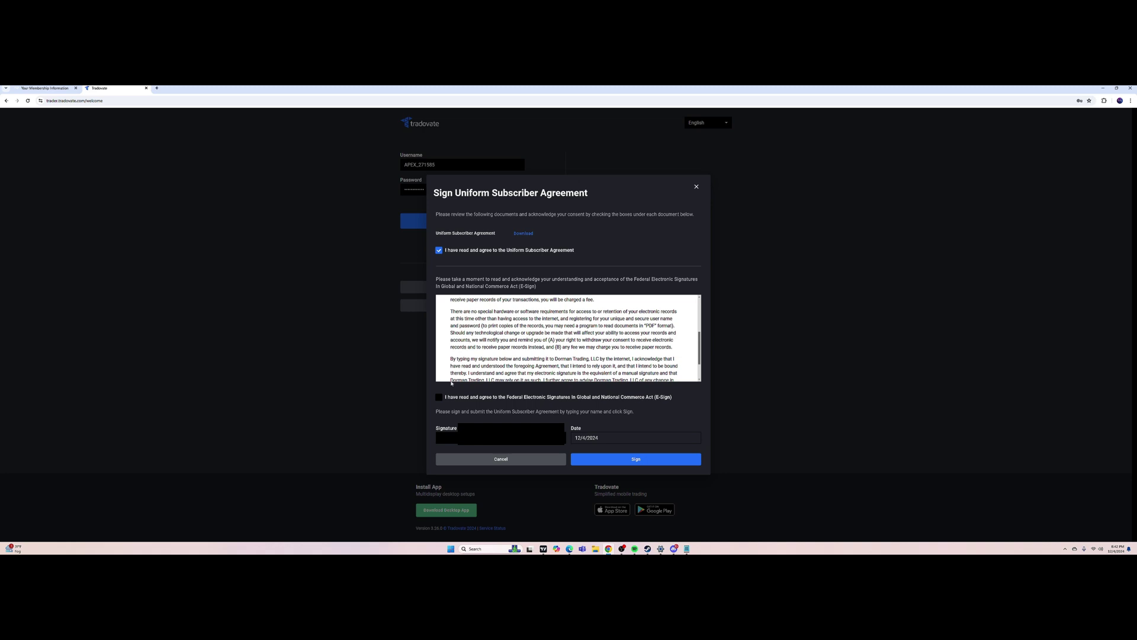
click(439, 397)
click(457, 437)
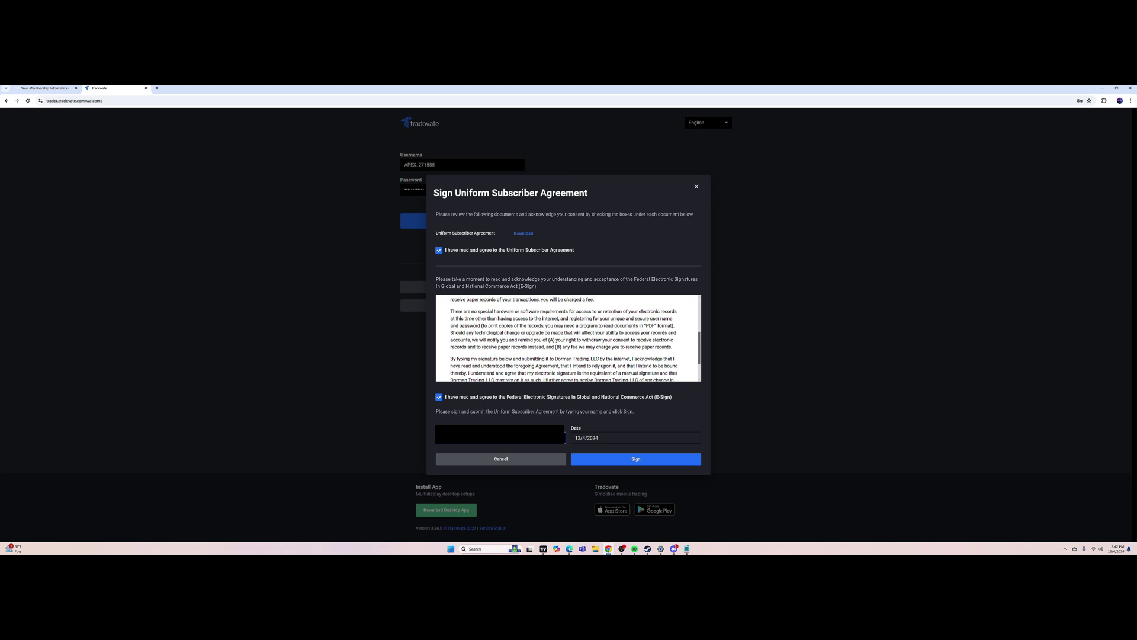
click(637, 462)
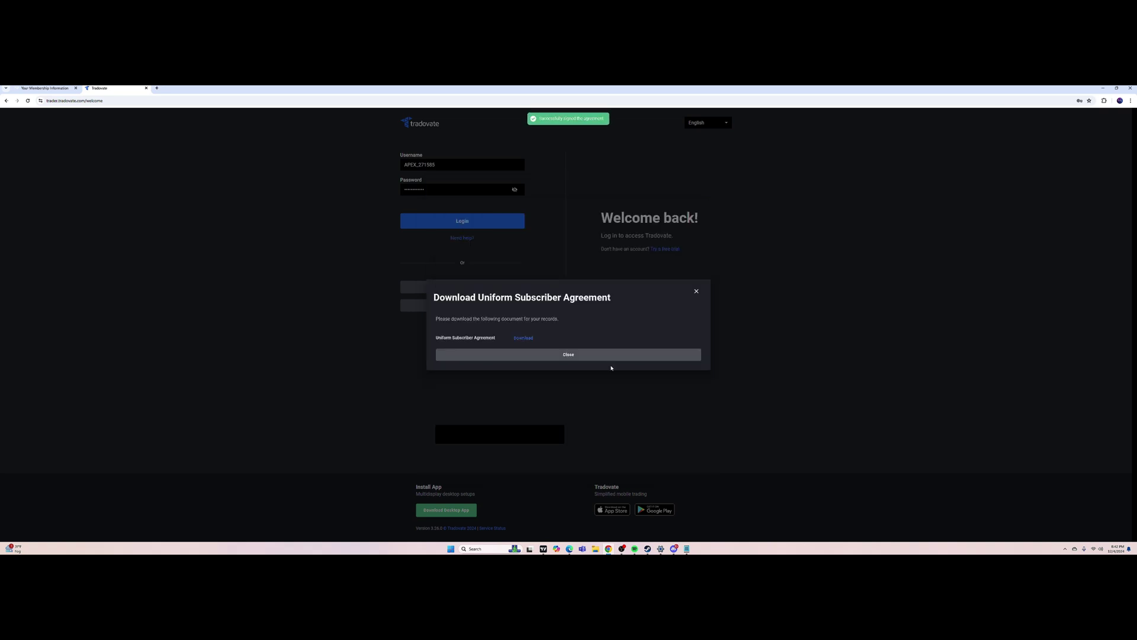
click(548, 355)
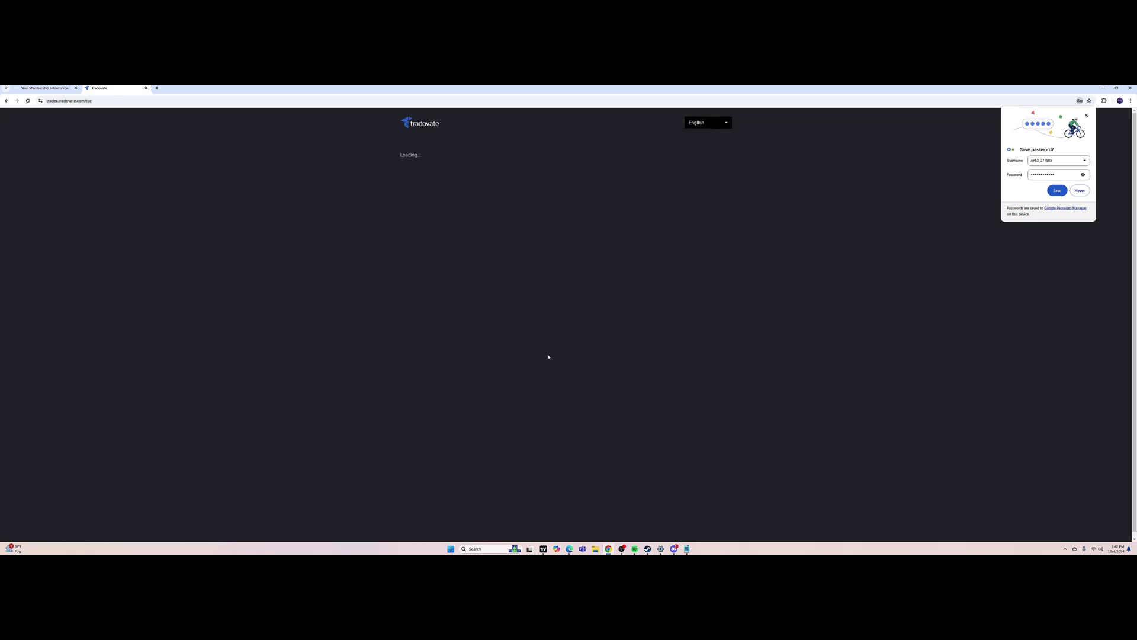
Step: Accept the platform's terms and privacy policy without saving the password in the browser, and access the Simulation trading mode
click(1080, 190)
scroll(599, 343, down, 12)
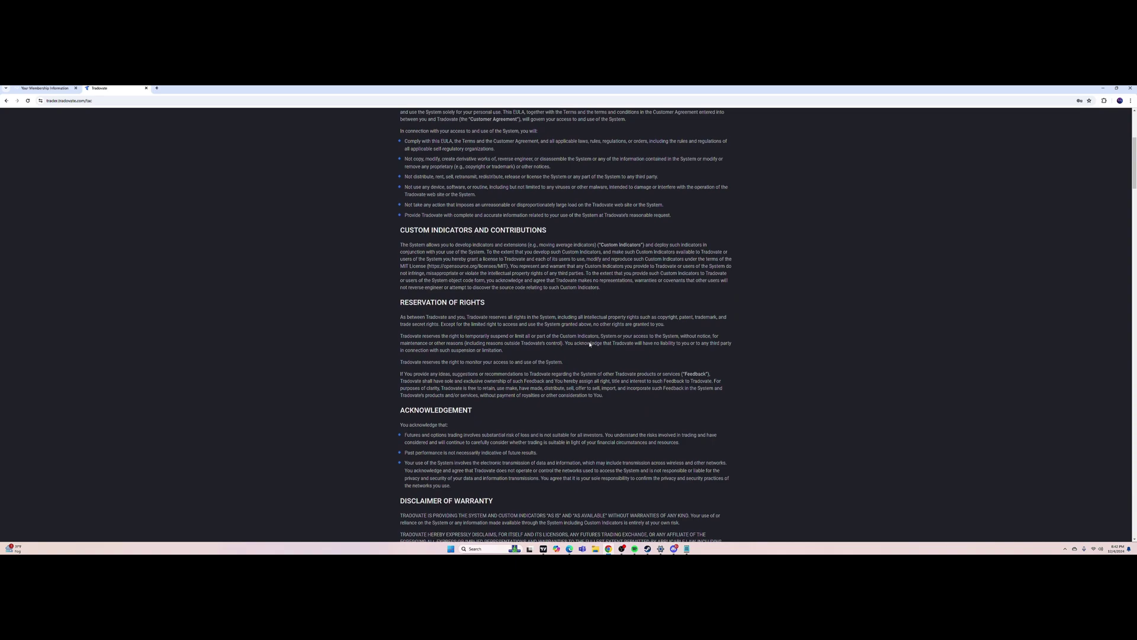
scroll(589, 355, down, 15)
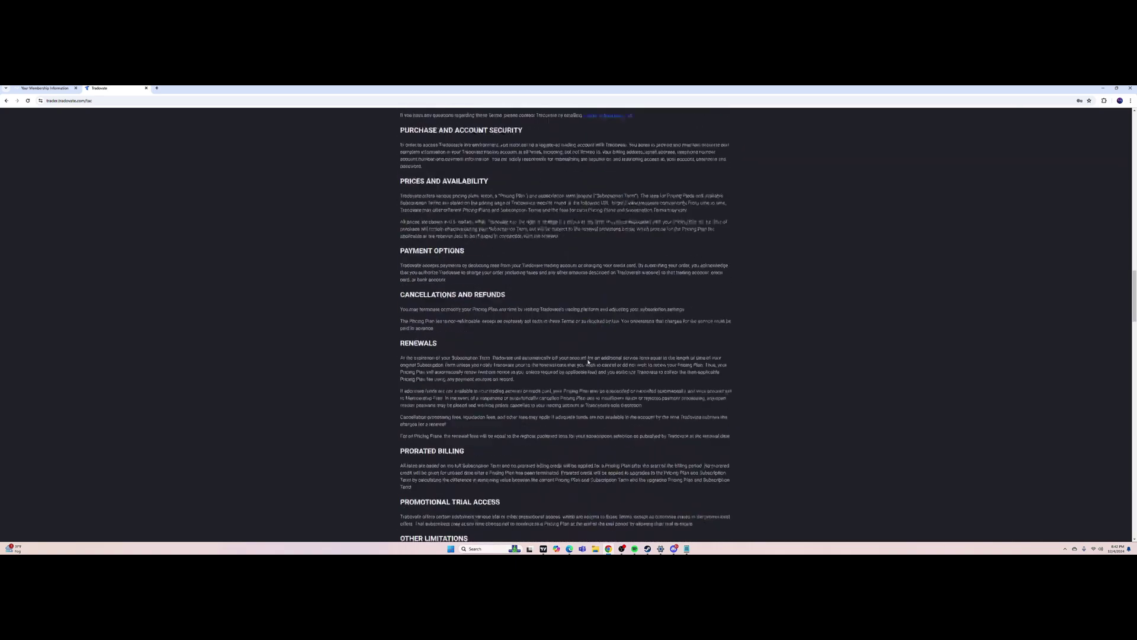
scroll(593, 367, down, 15)
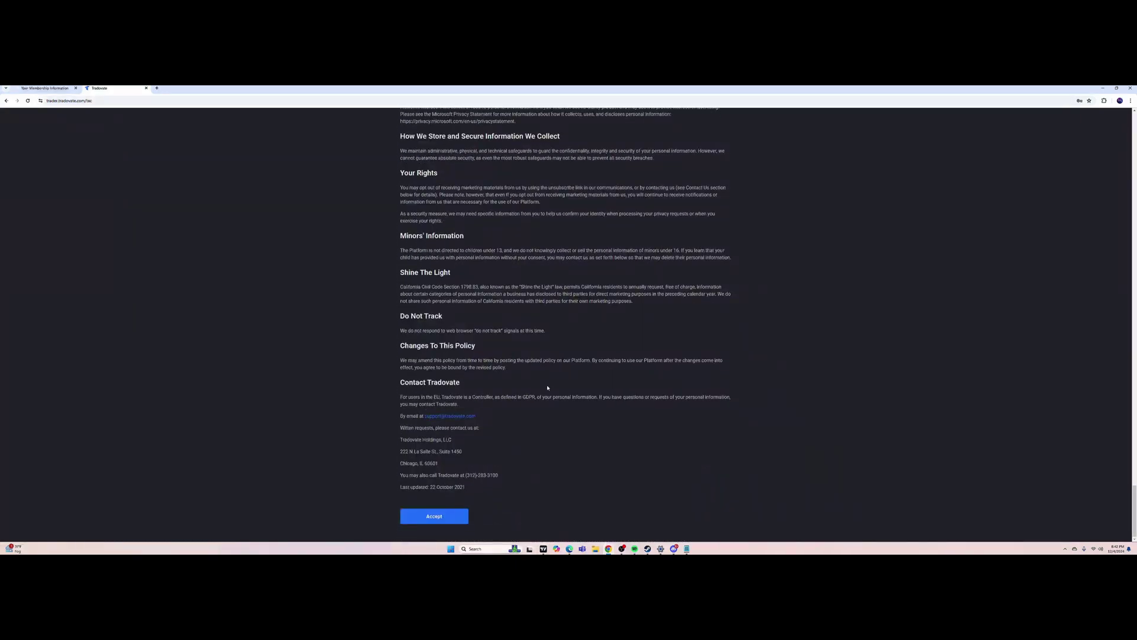
click(431, 519)
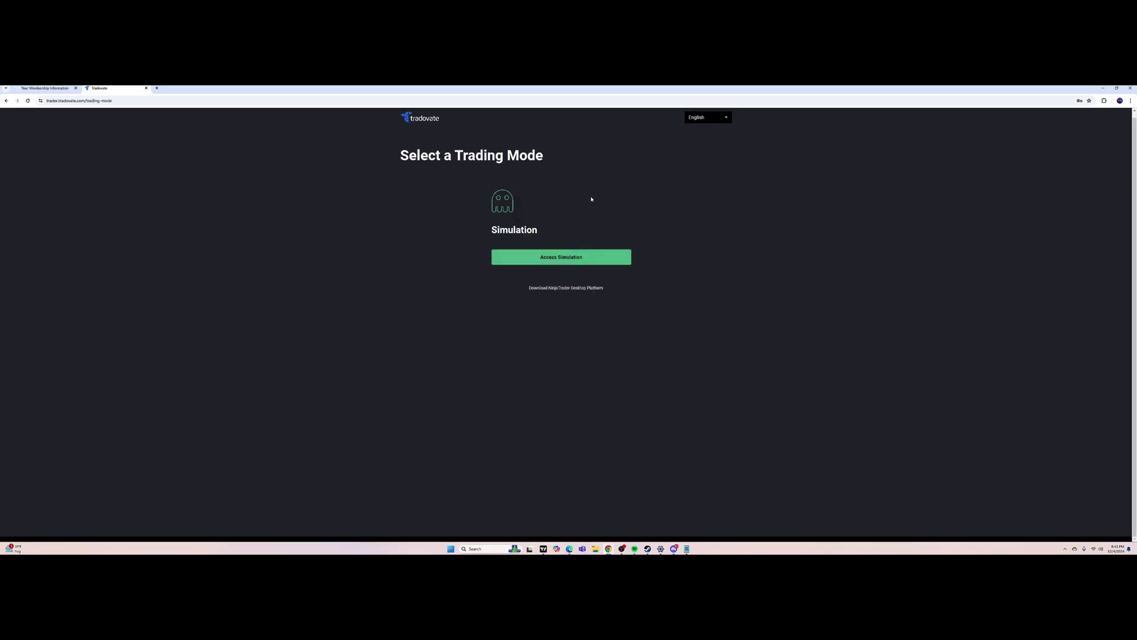
click(554, 254)
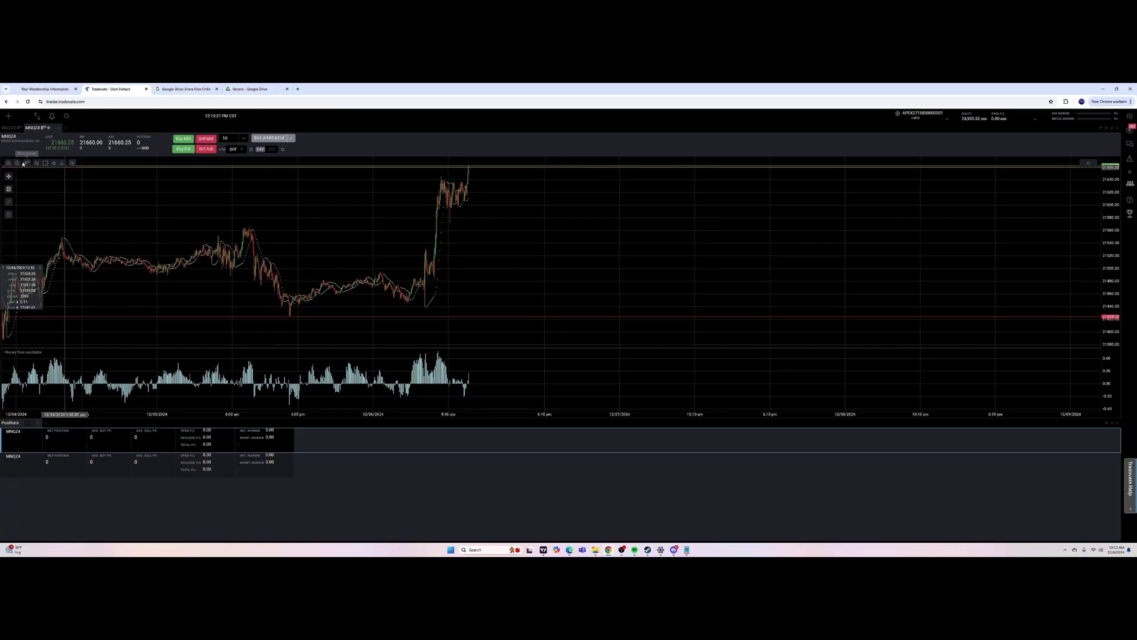
Step: Set the MNQZ4 chart's time period to 15 minutes
scroll(267, 205, up, 3)
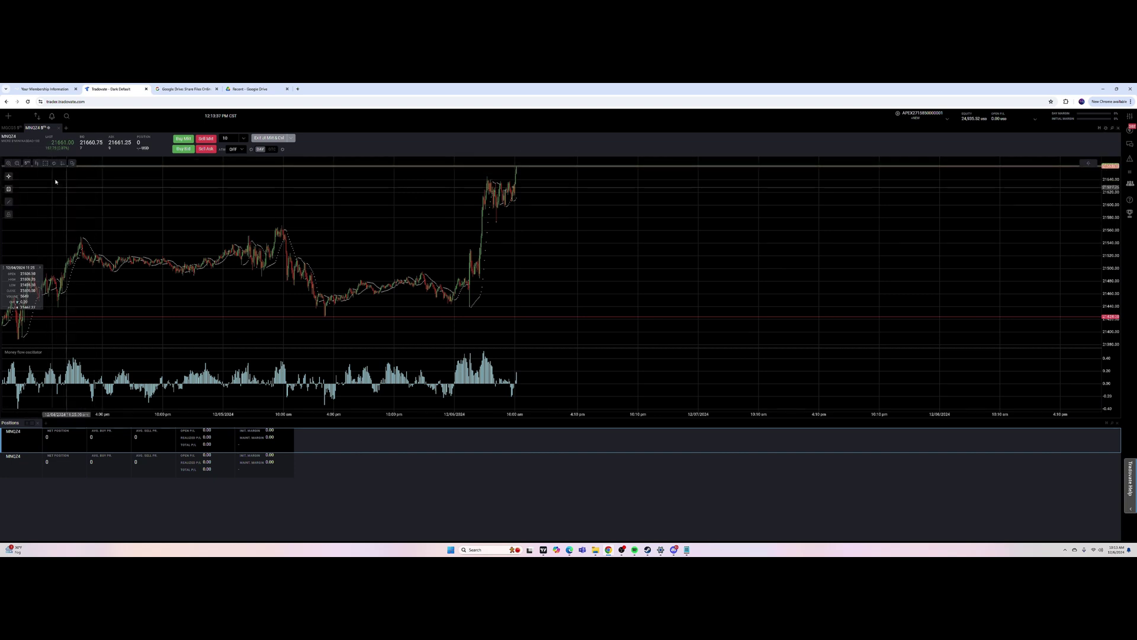
click(27, 162)
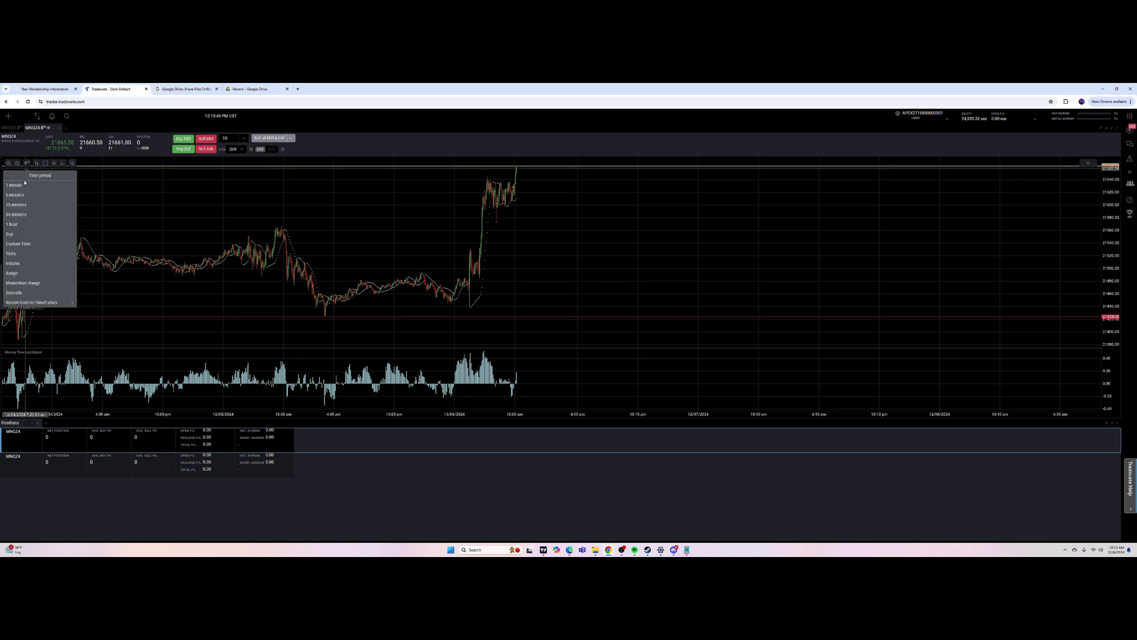
click(27, 163)
click(27, 164)
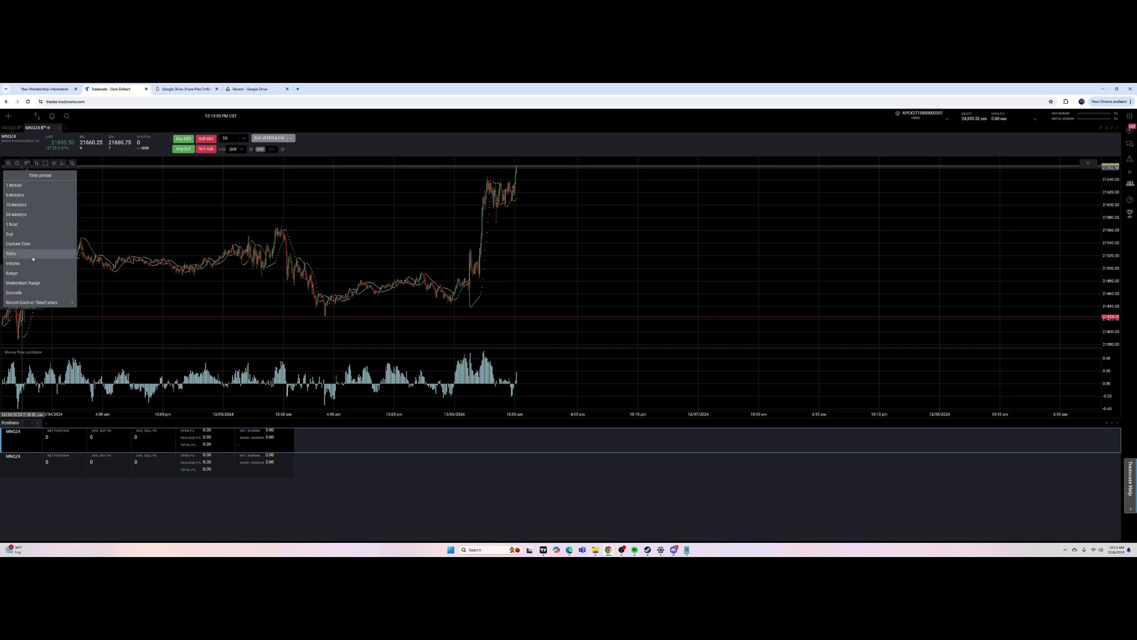
click(27, 204)
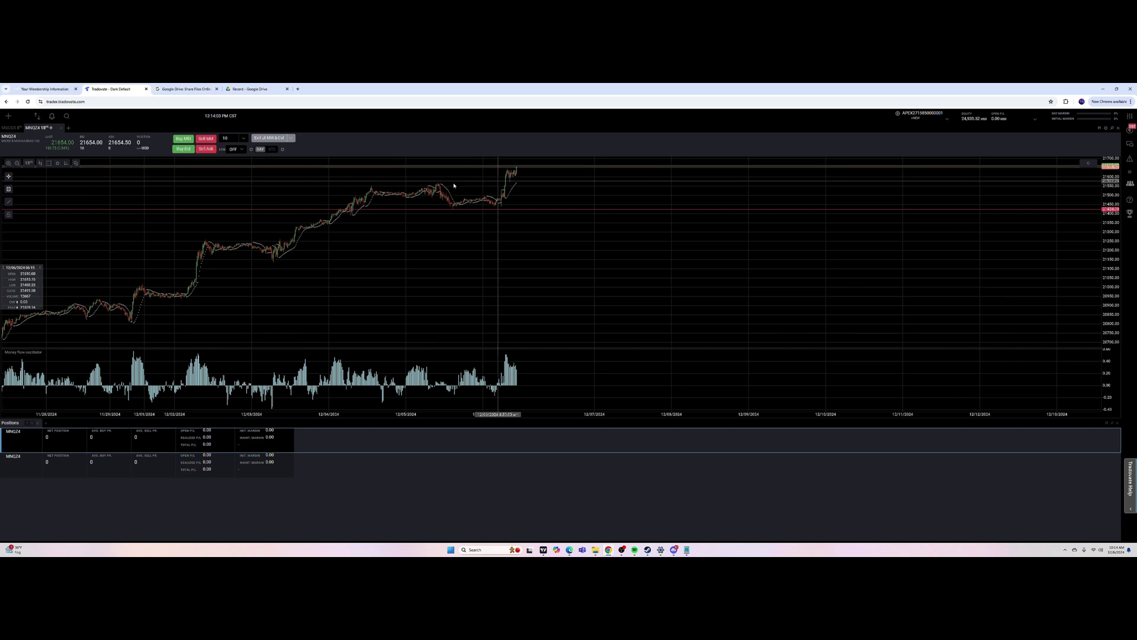
Step: Set the MNQZ4 chart's time period to 5 minutes and select the first listed chart type
click(29, 163)
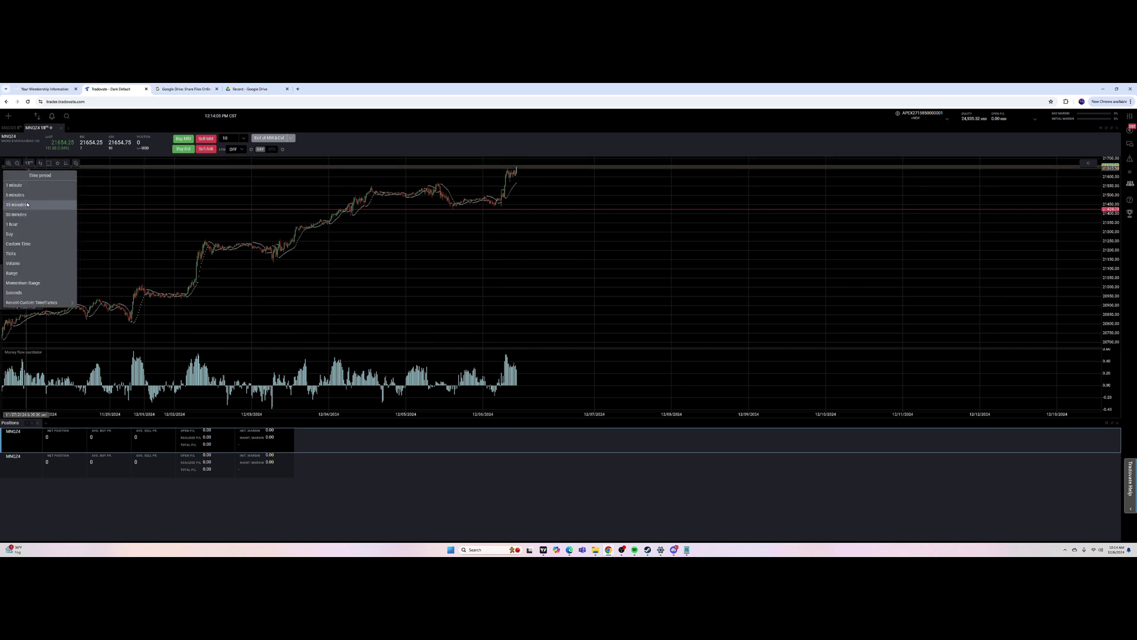
click(24, 195)
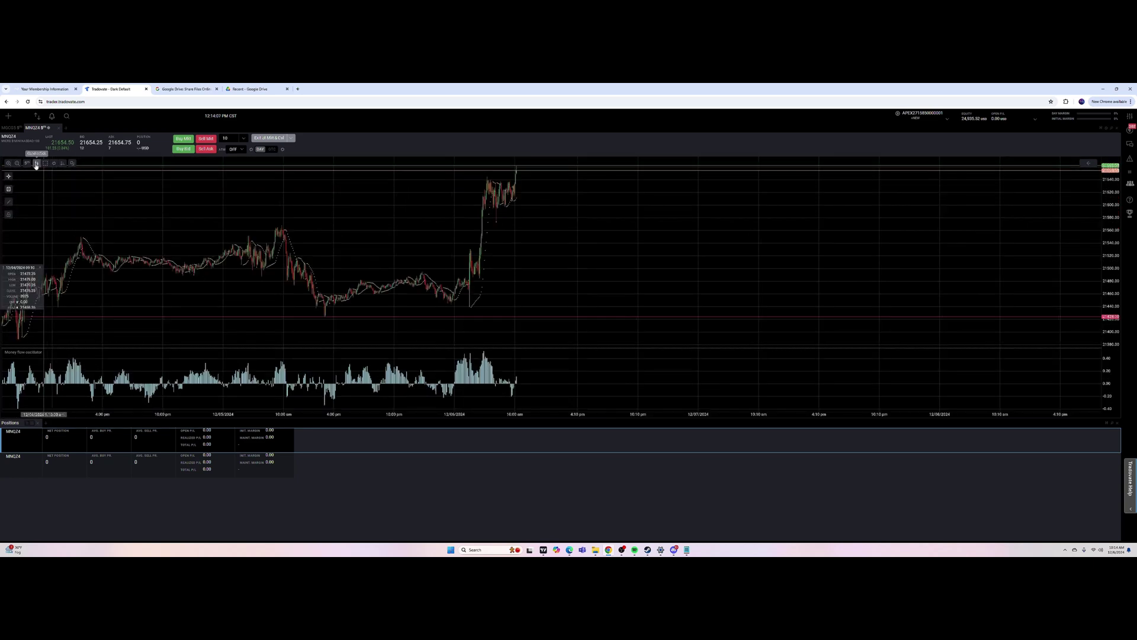
click(36, 164)
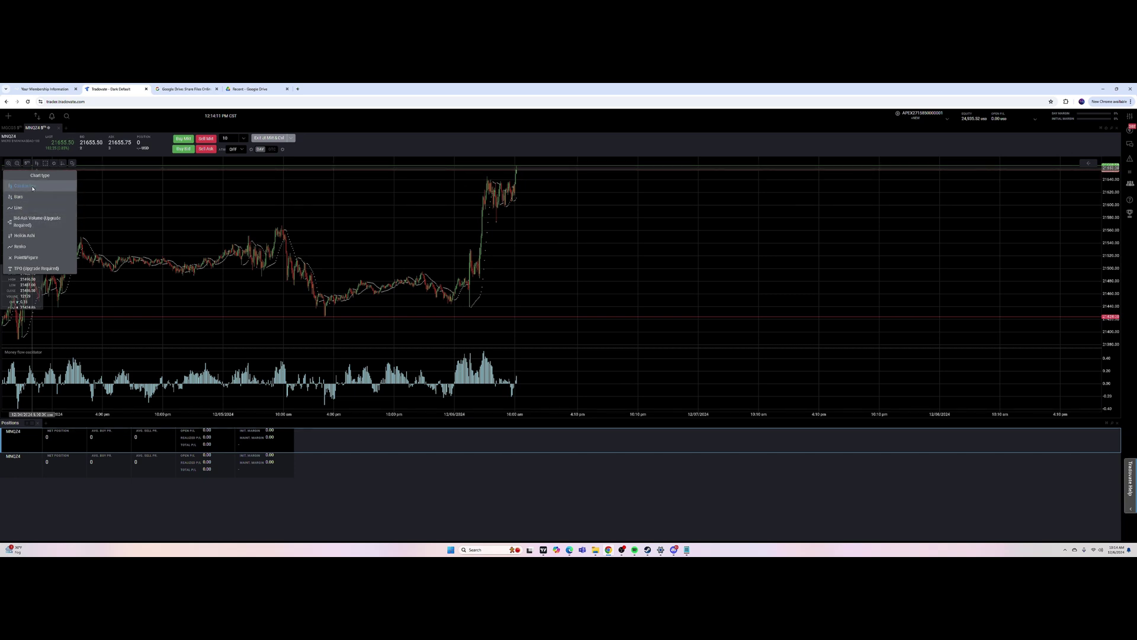
click(32, 188)
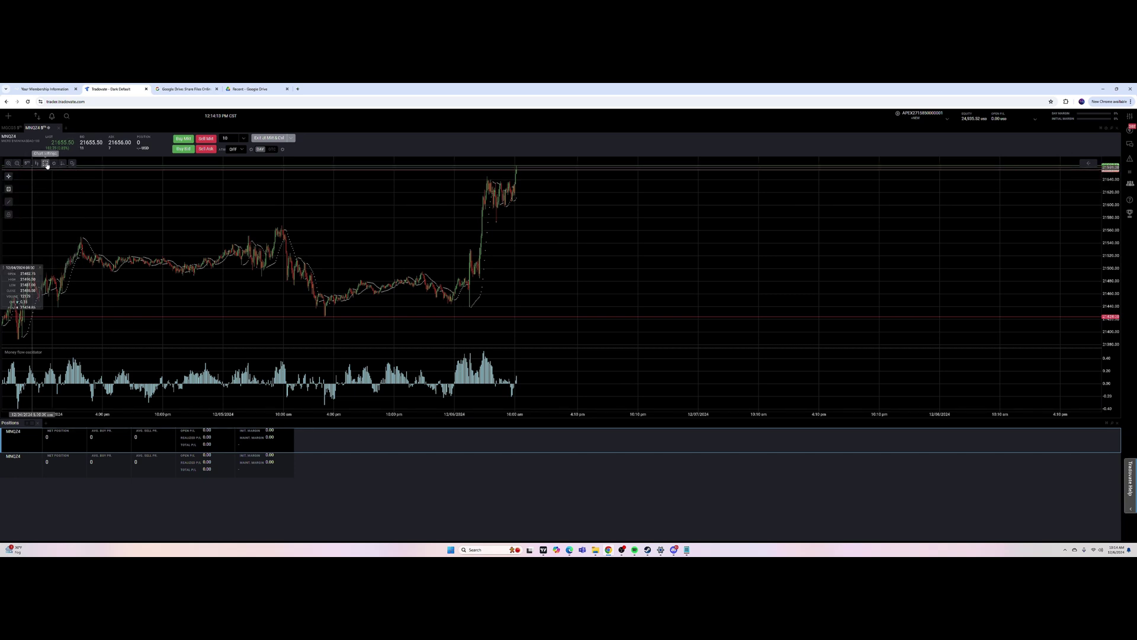
Step: Look through the chart's available indicator categories and zoom the MNQZ4 chart out
click(46, 163)
click(46, 164)
click(63, 164)
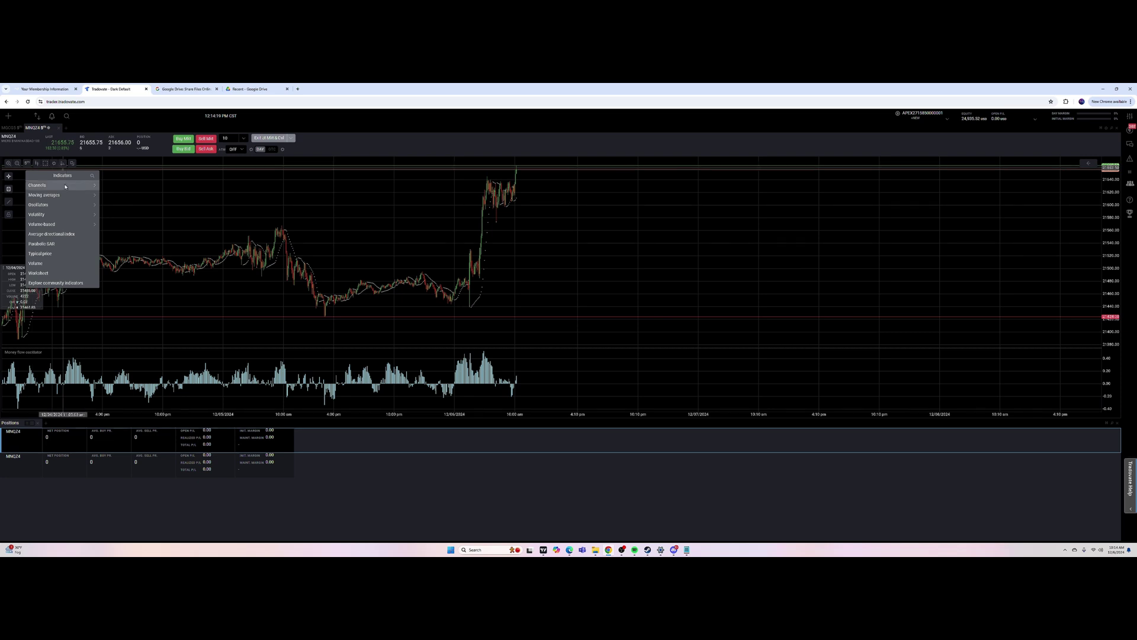
click(63, 164)
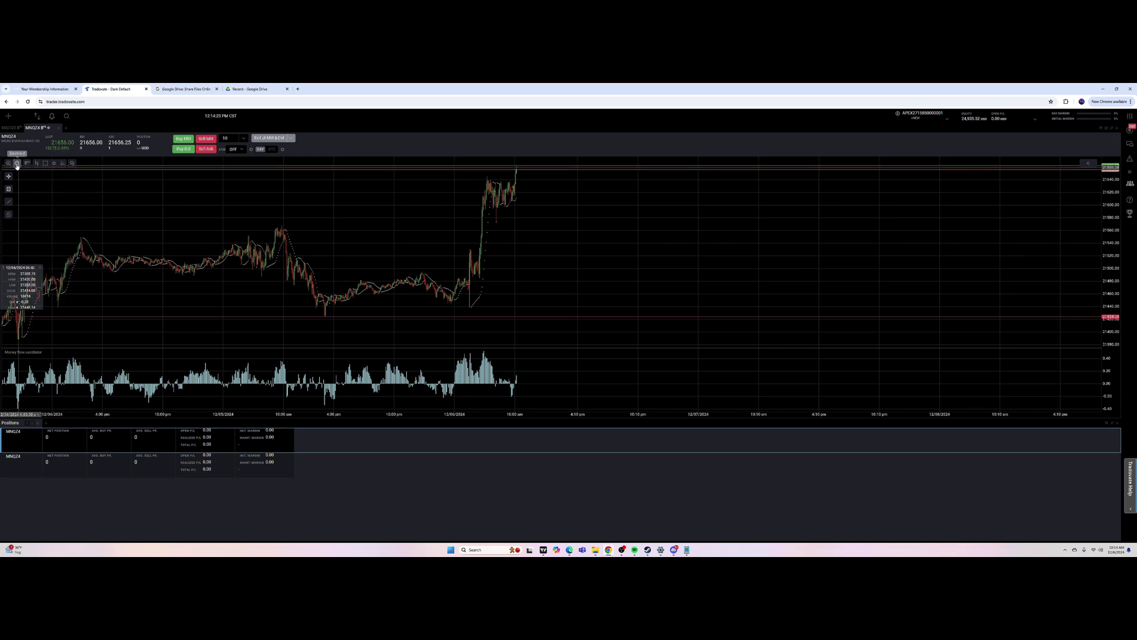
click(17, 163)
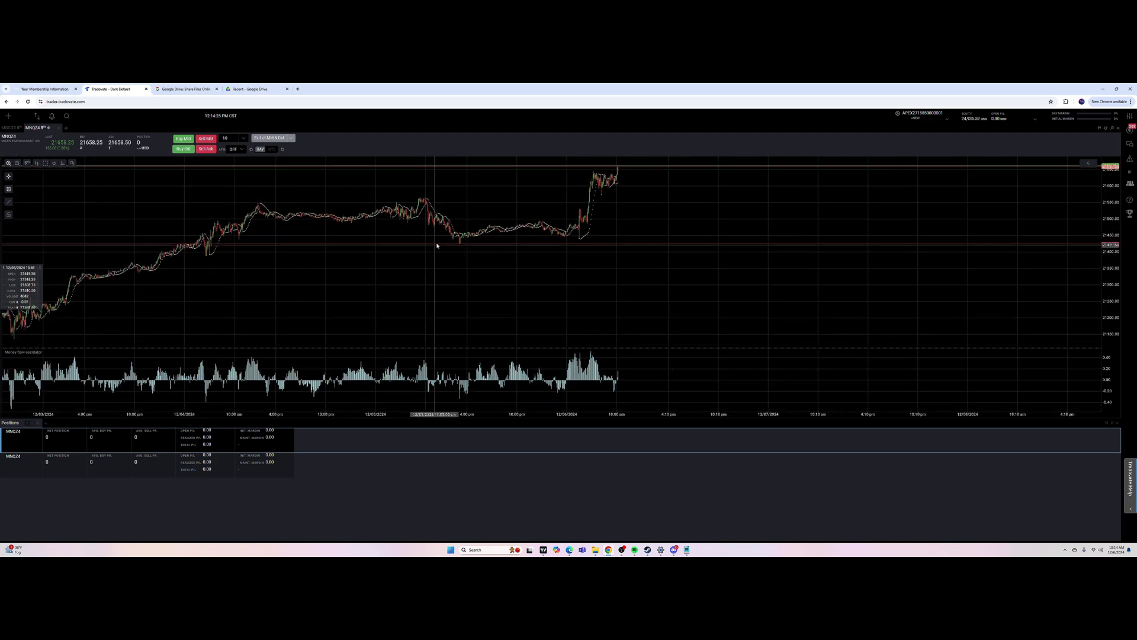
drag(431, 241, 486, 242)
scroll(468, 266, up, 5)
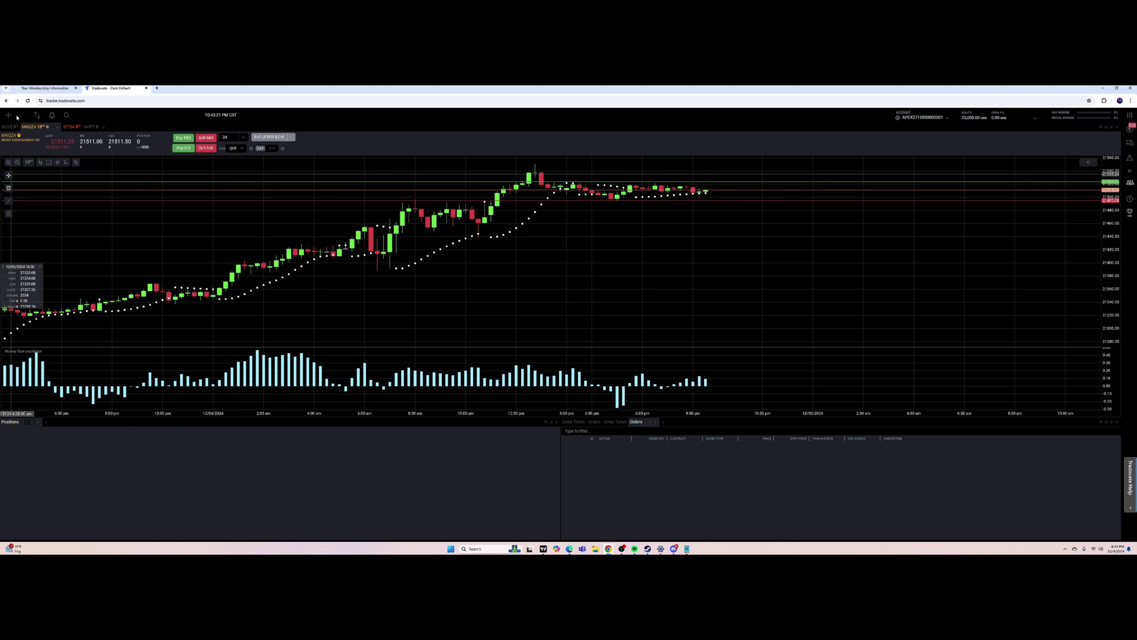
click(37, 115)
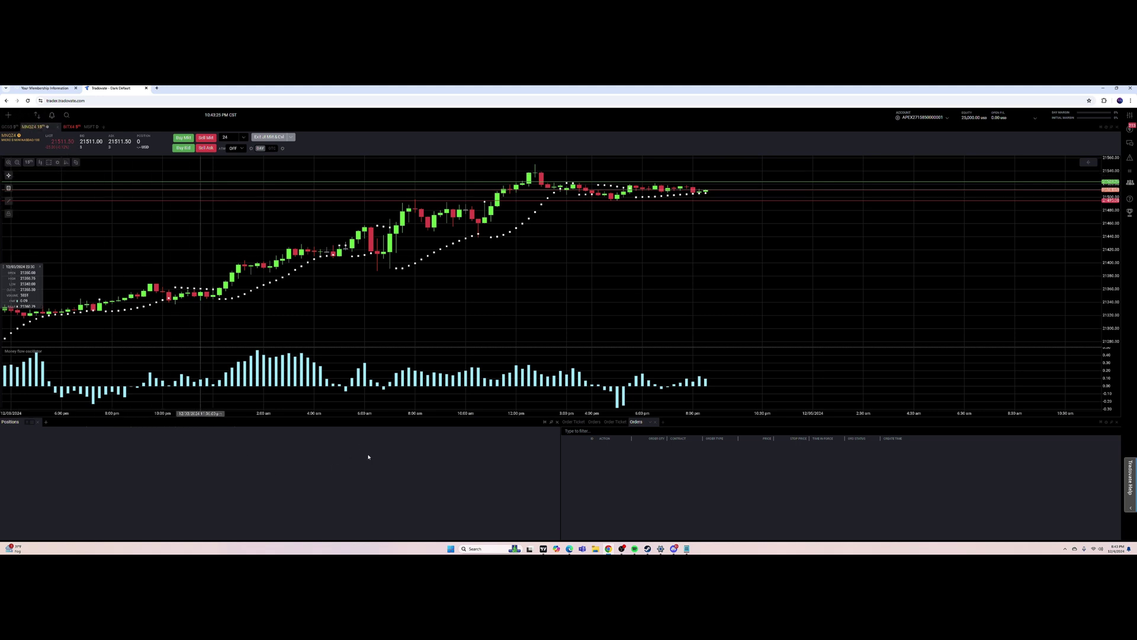
scroll(548, 256, down, 5)
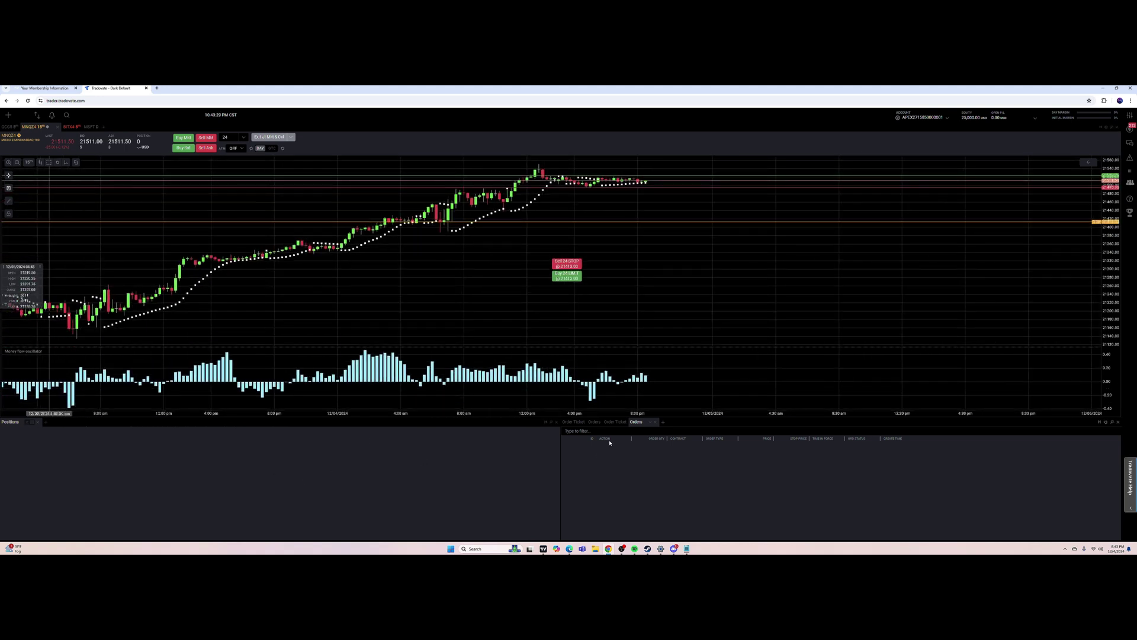
Step: Remove all the Orders and Order Ticket modules from the workspace, keeping only the Positions module below the chart
click(655, 422)
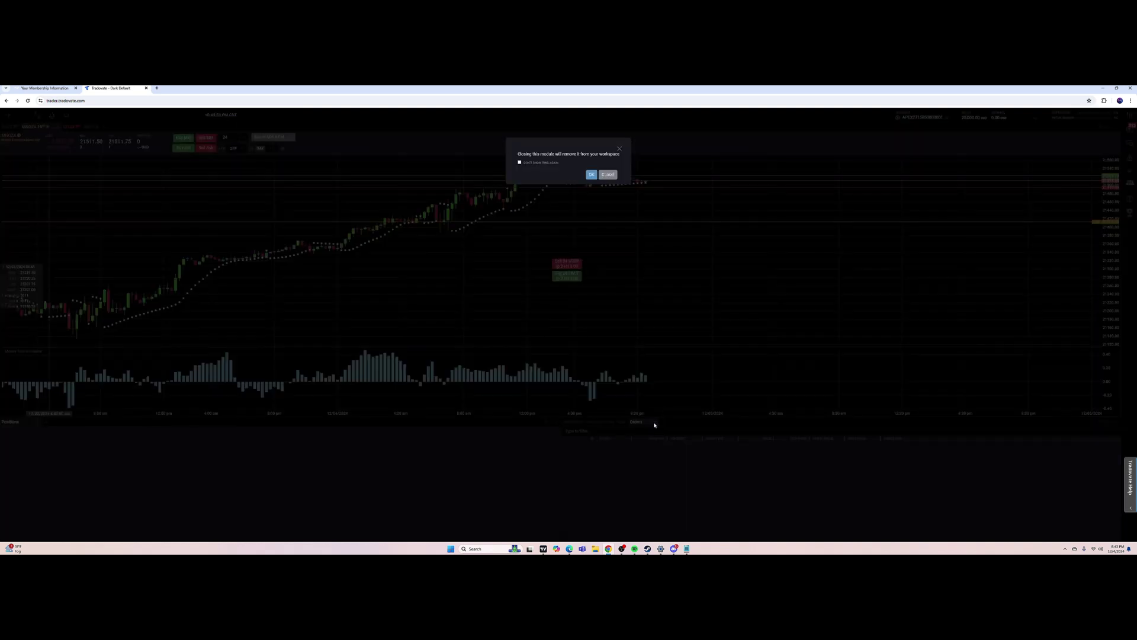
click(591, 175)
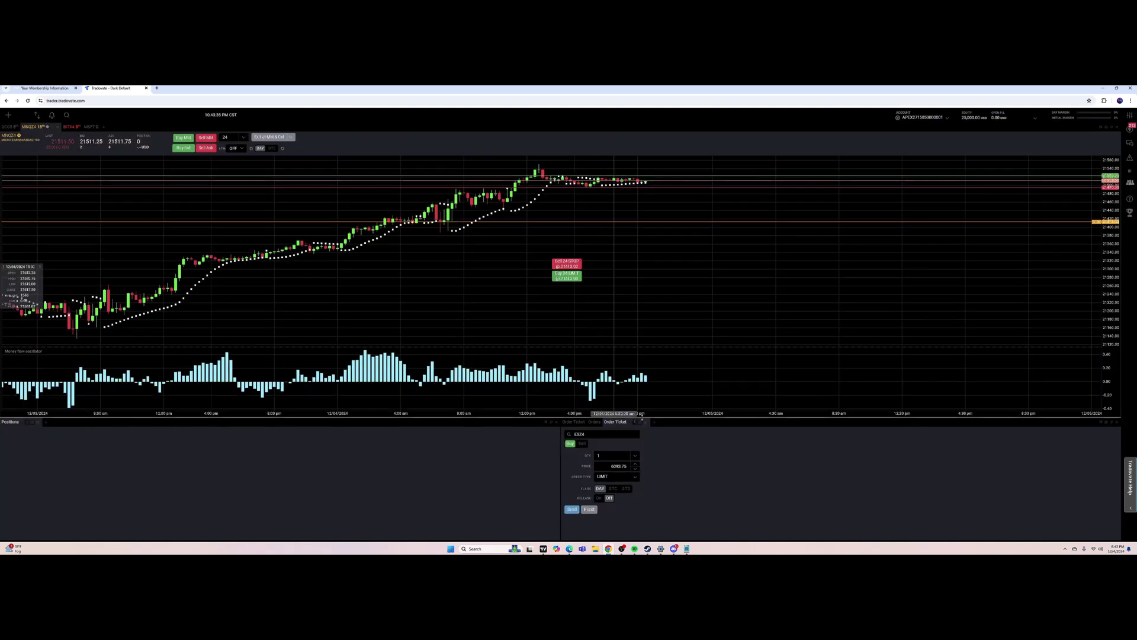
click(645, 423)
click(591, 175)
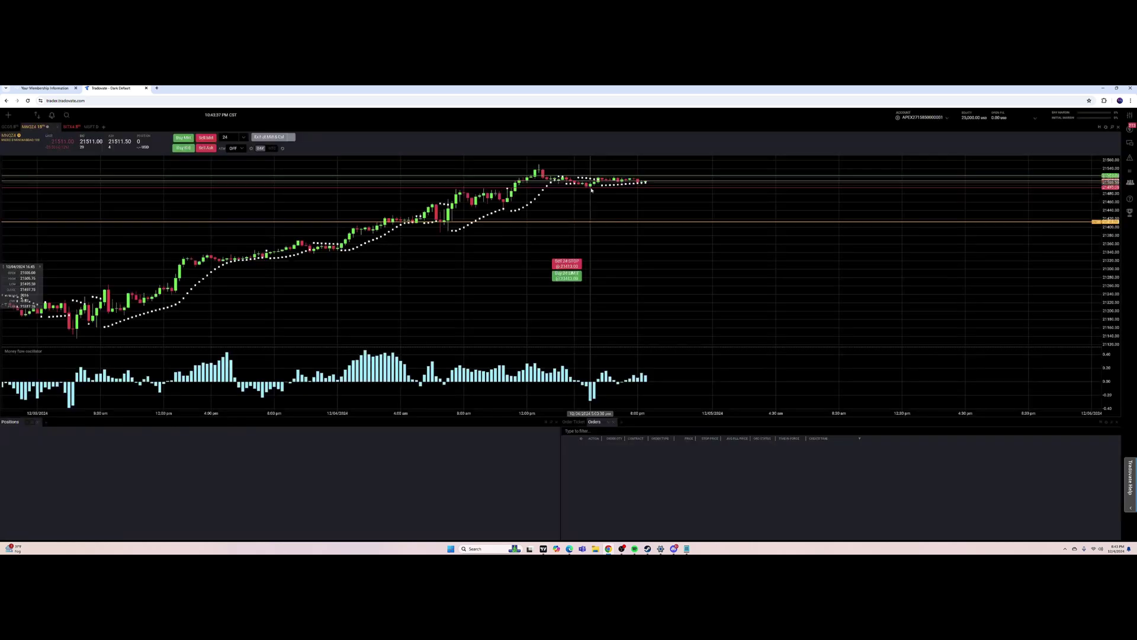
click(612, 422)
click(592, 176)
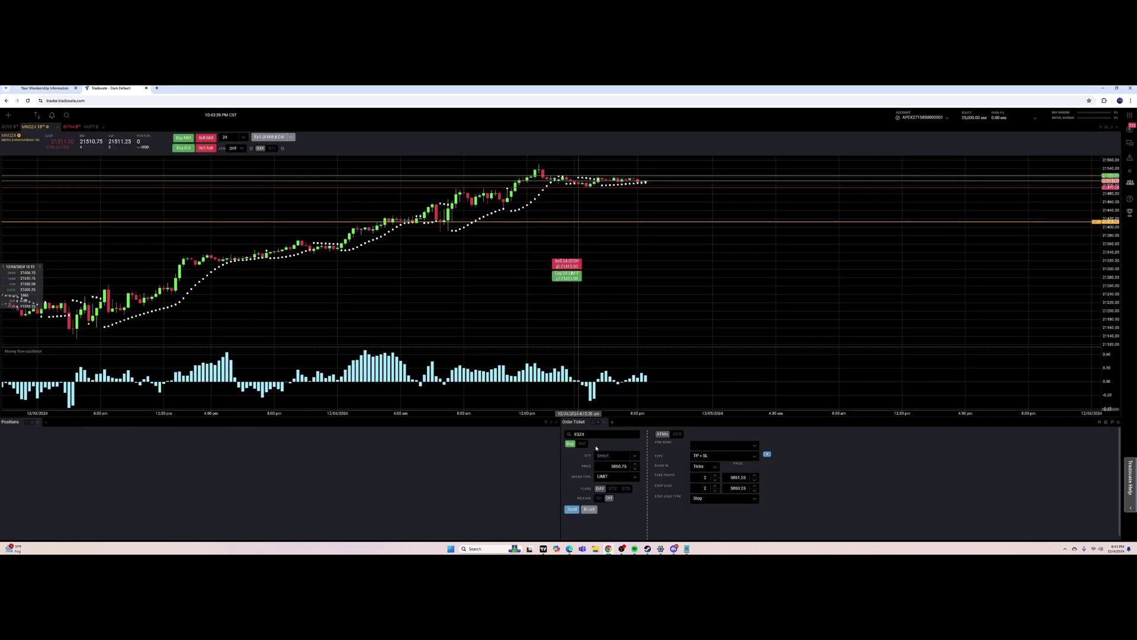
click(605, 422)
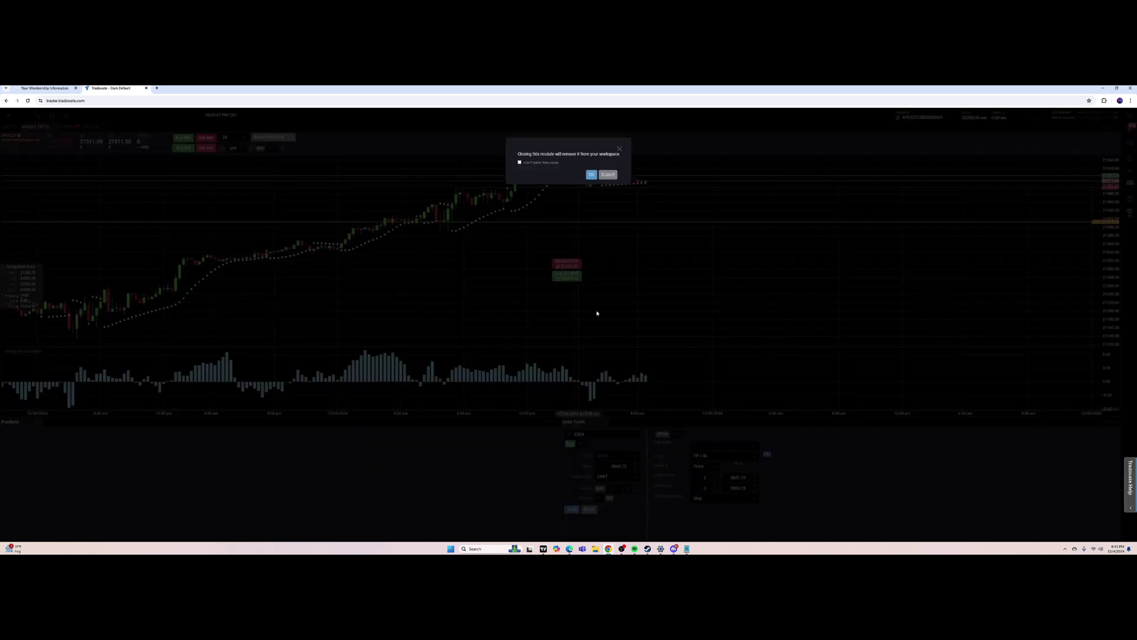
click(591, 174)
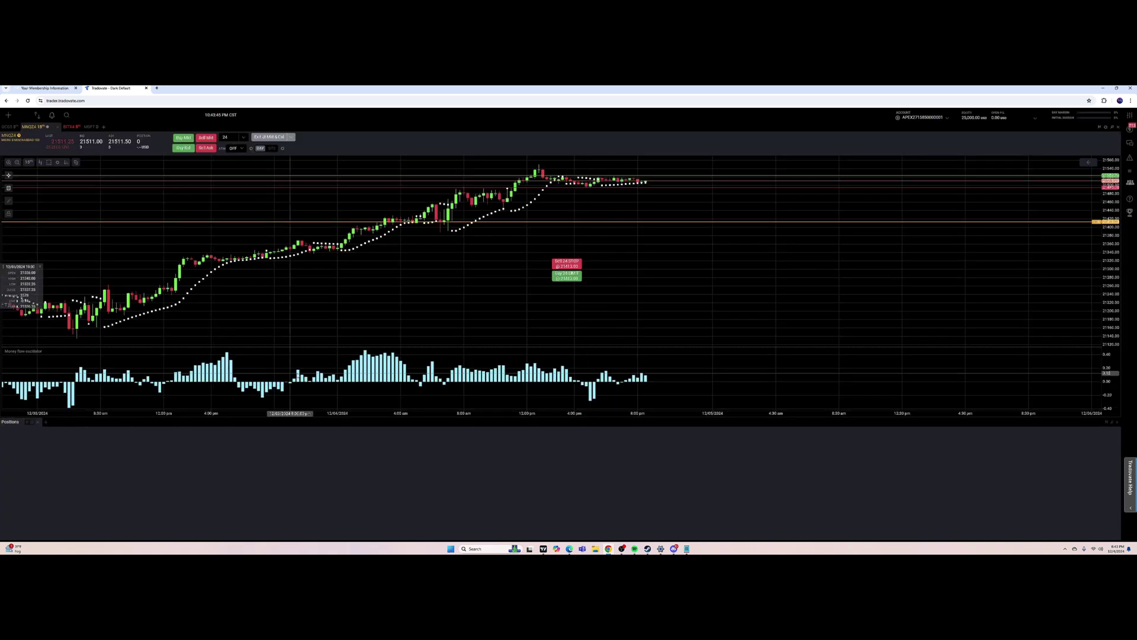
Step: Zoom the MNQZ4 chart out and look through the available dashboard modules and workspace templates without adding any
scroll(468, 284, down, 3)
scroll(468, 288, down, 5)
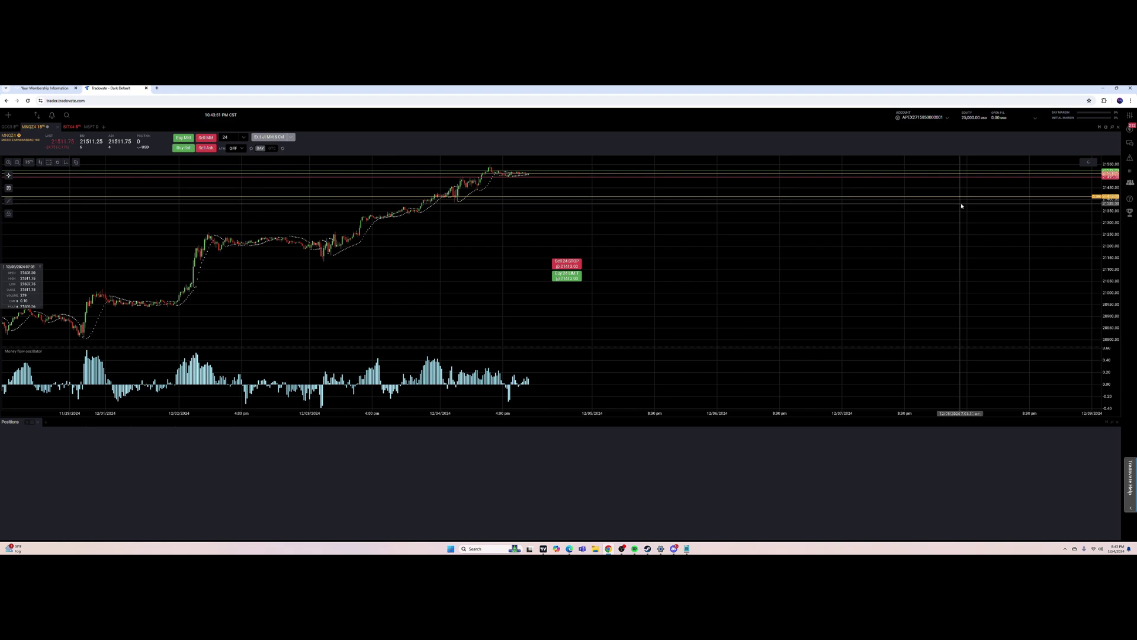
scroll(594, 254, down, 5)
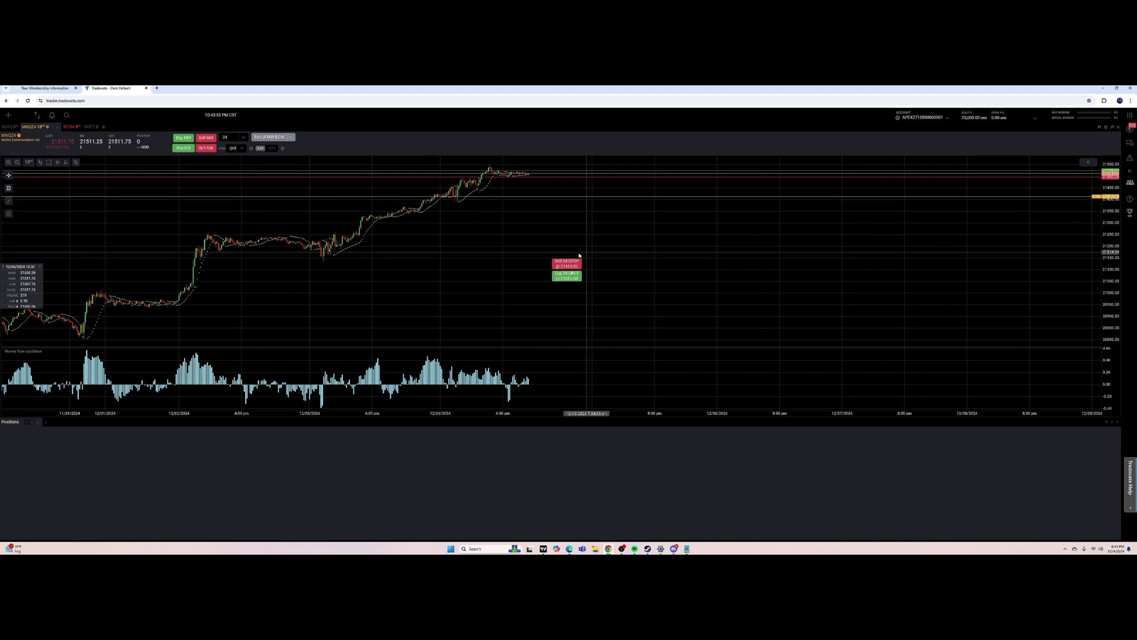
scroll(473, 296, up, 3)
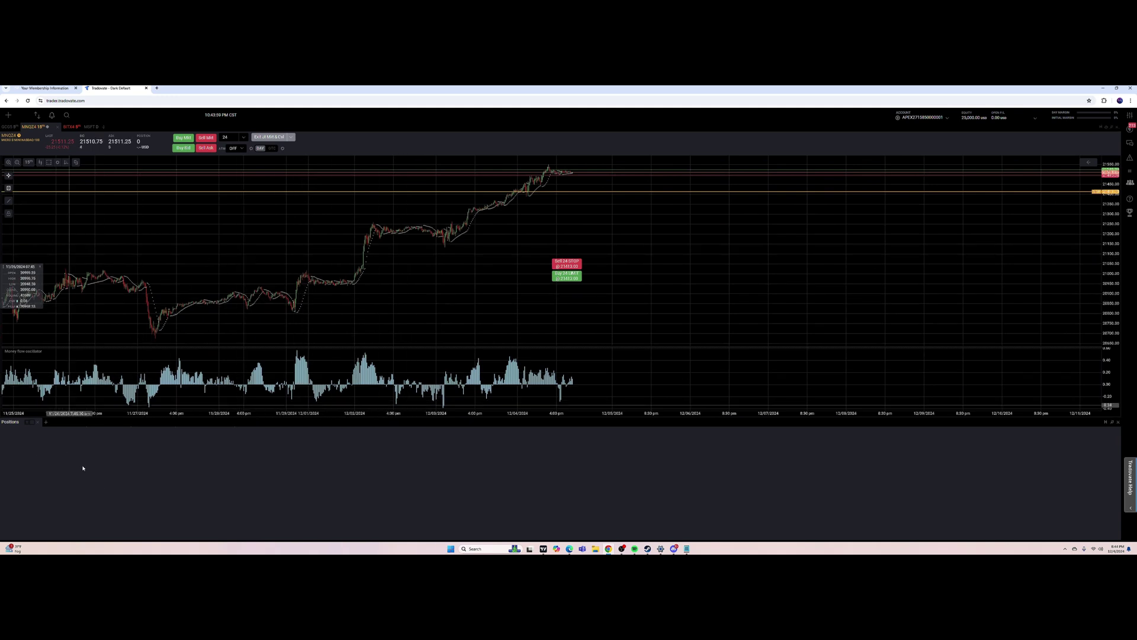
scroll(401, 261, down, 1)
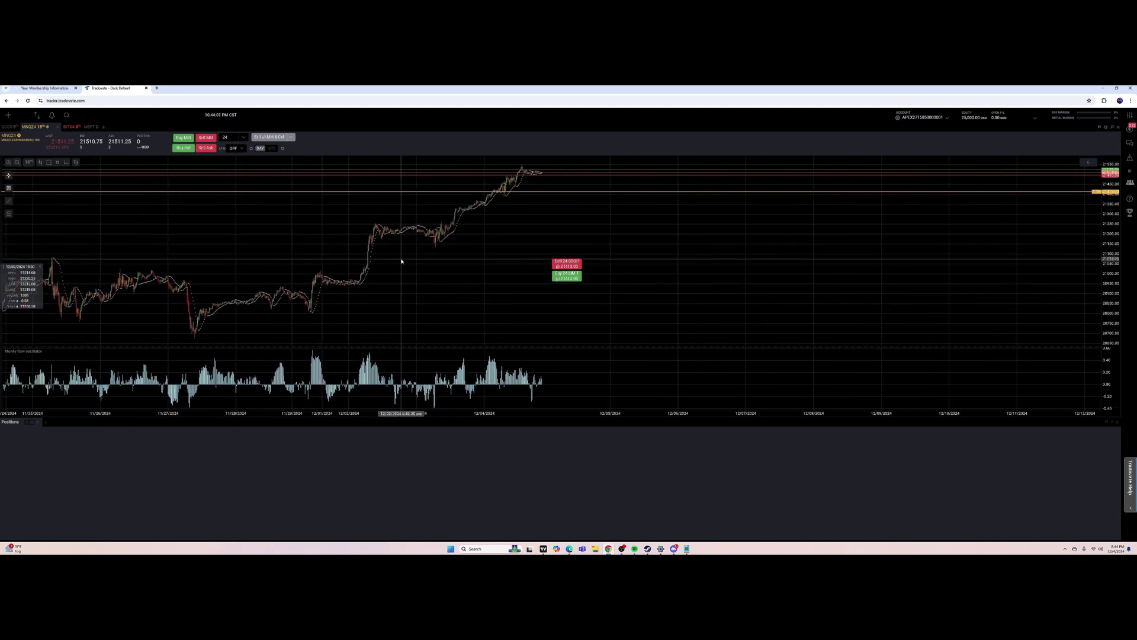
scroll(284, 248, down, 1)
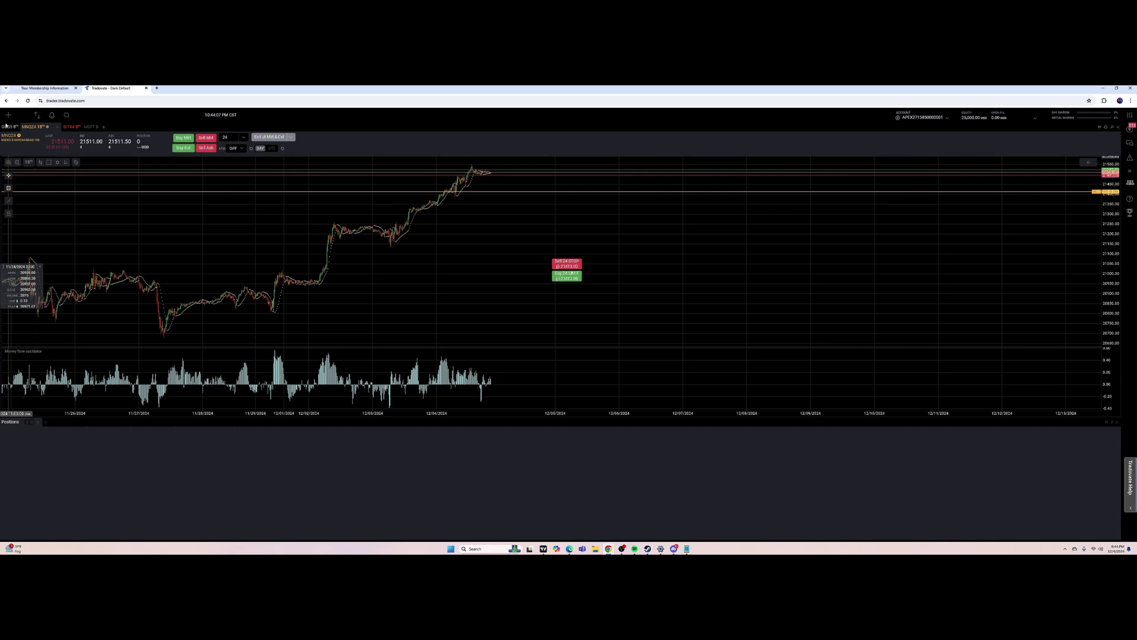
click(7, 116)
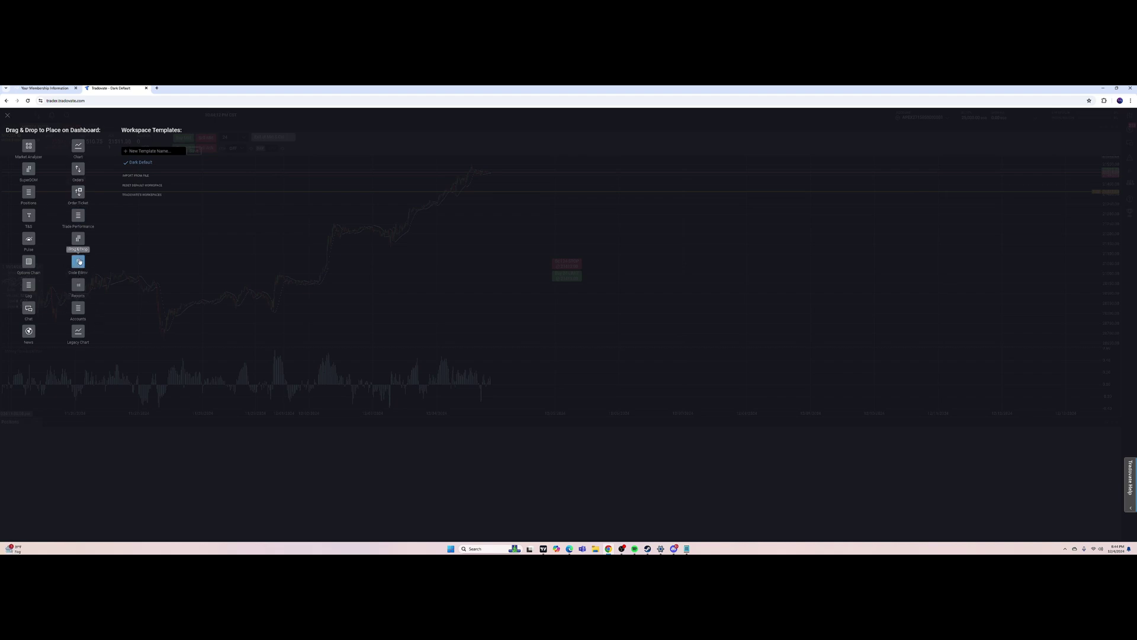
click(7, 115)
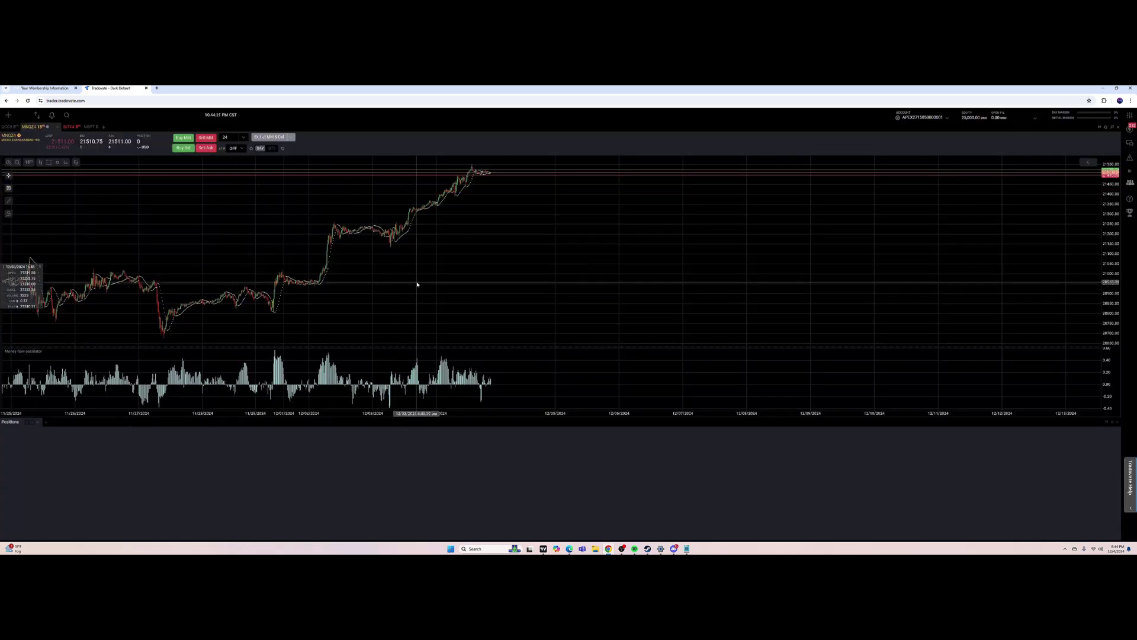
Step: Switch to TradingView, look over the NASDAQ 100 E-mini Futures chart, and return to Tradovate
click(543, 549)
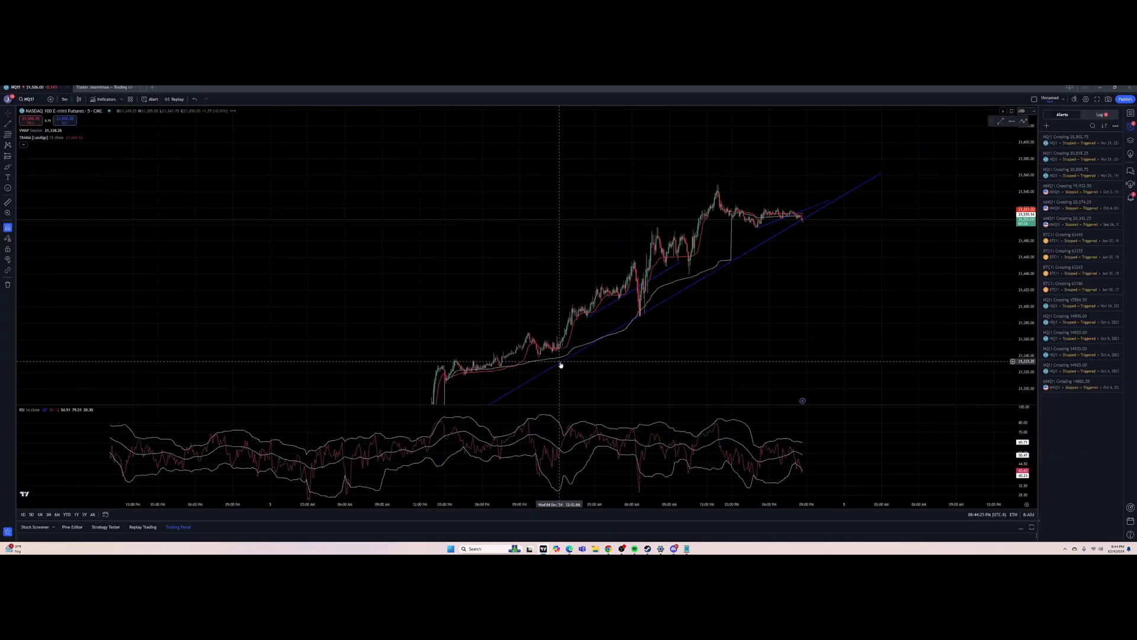
drag(812, 359, 656, 345)
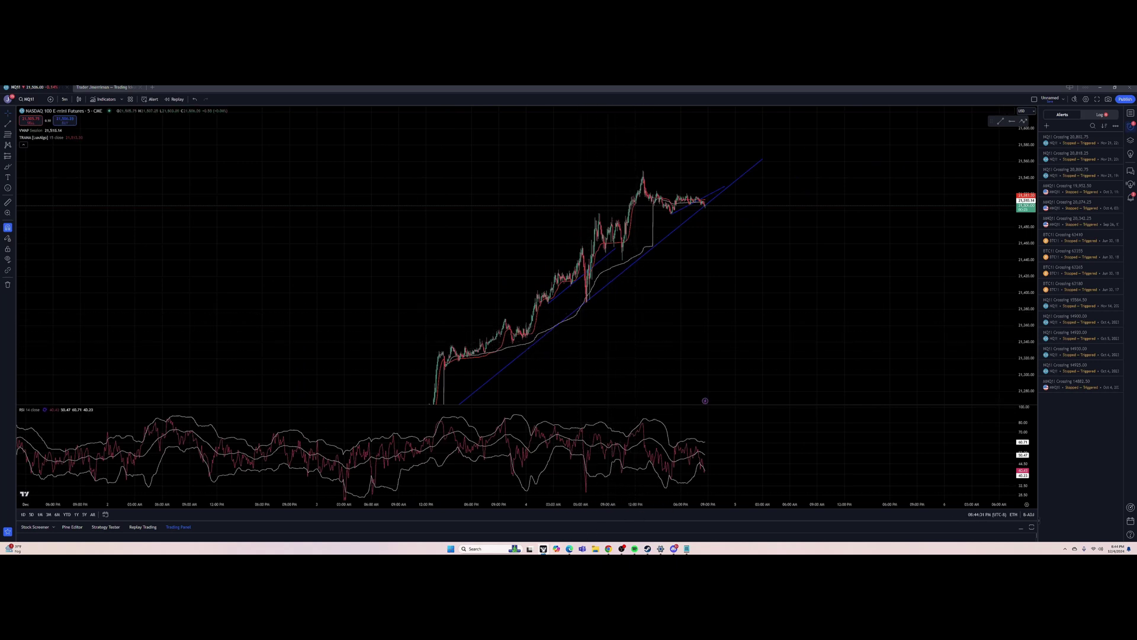
click(608, 548)
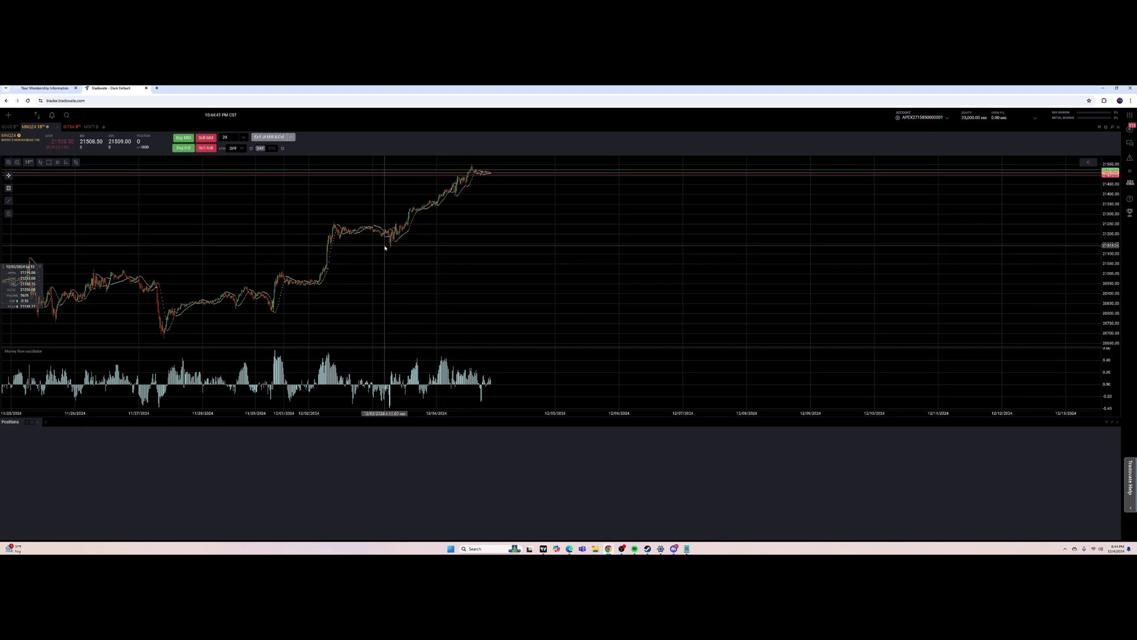
Step: Search the second chart's symbol list for mnq and load the MNQZ4 contract
click(28, 128)
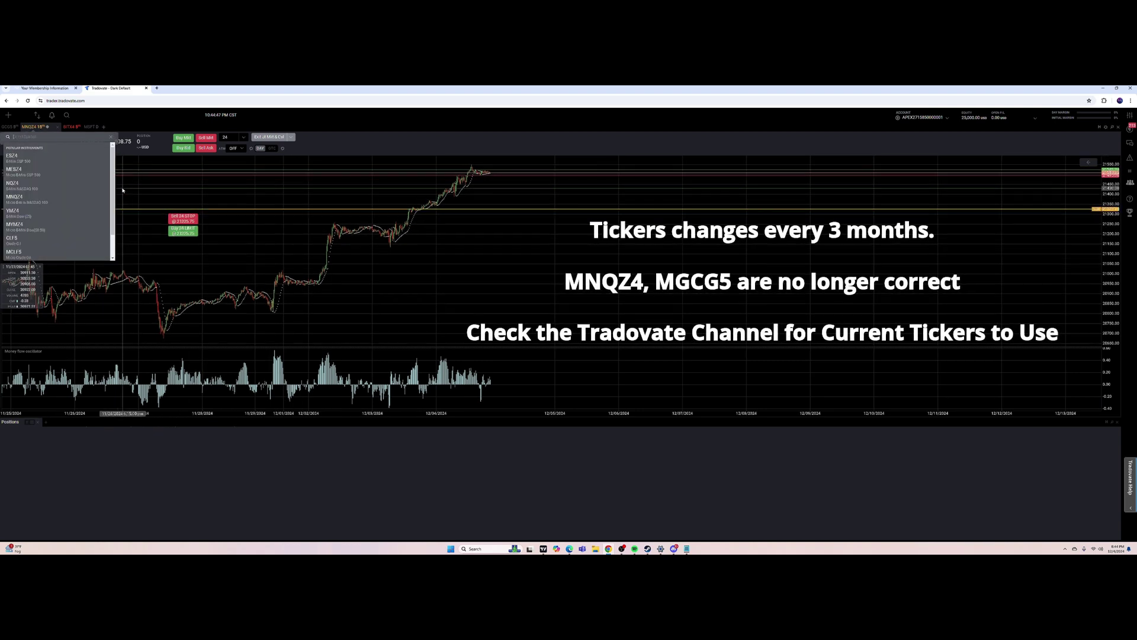
click(111, 137)
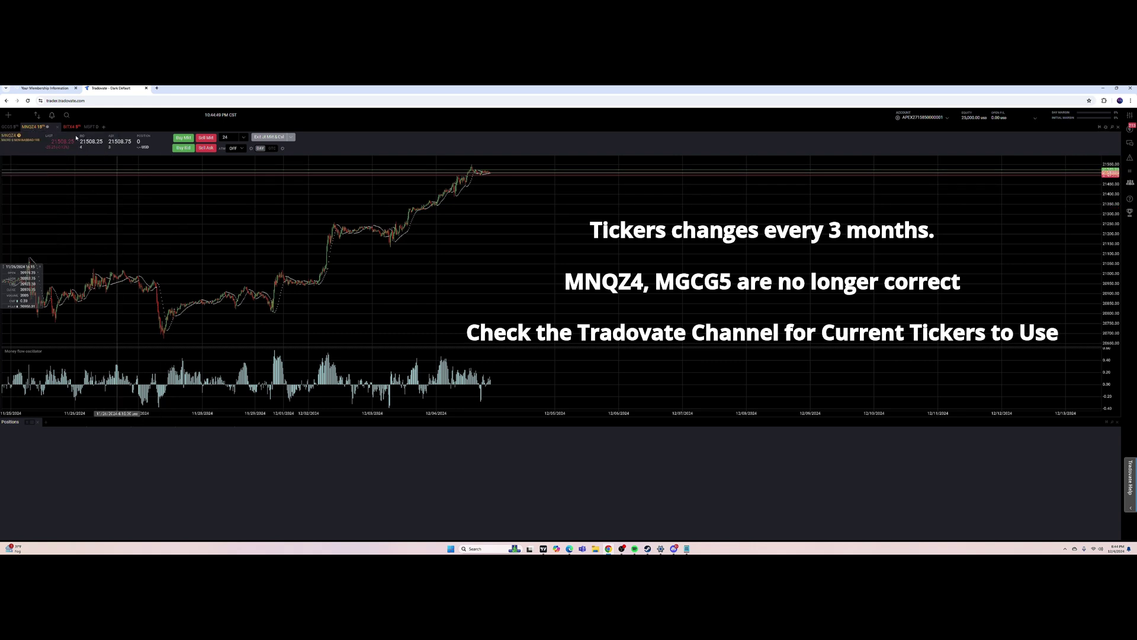
click(29, 129)
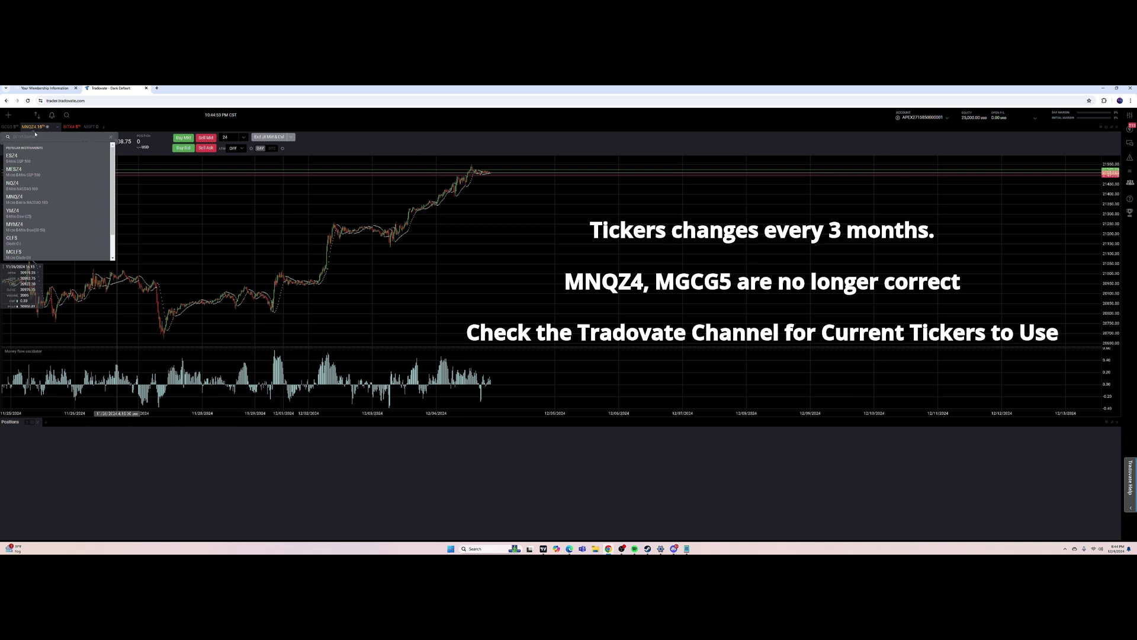
text(mnq)
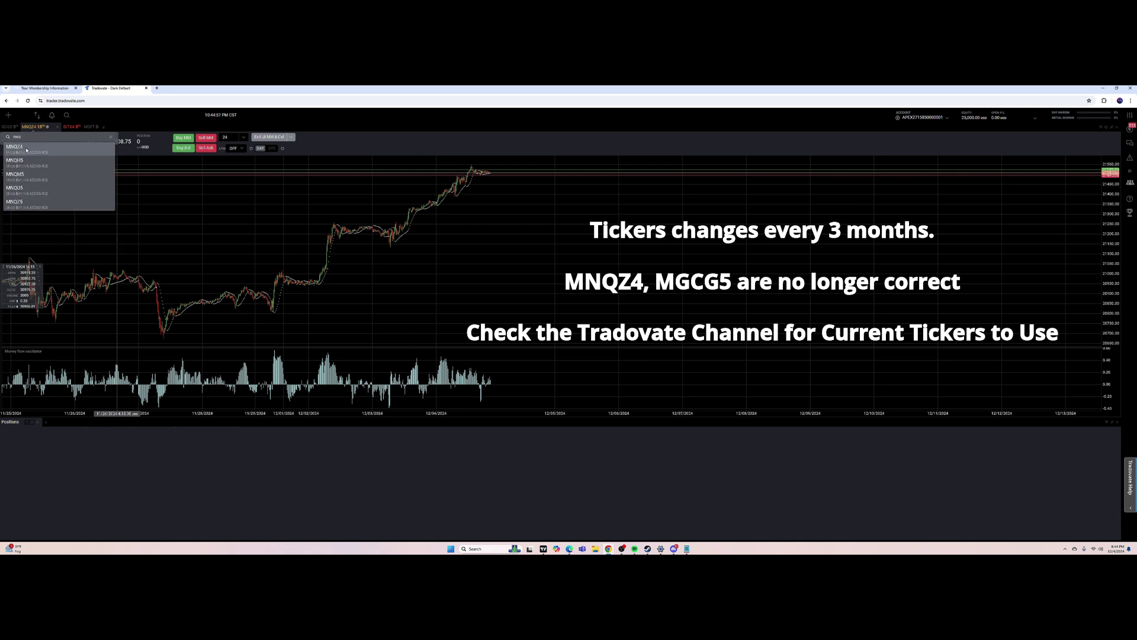
click(24, 150)
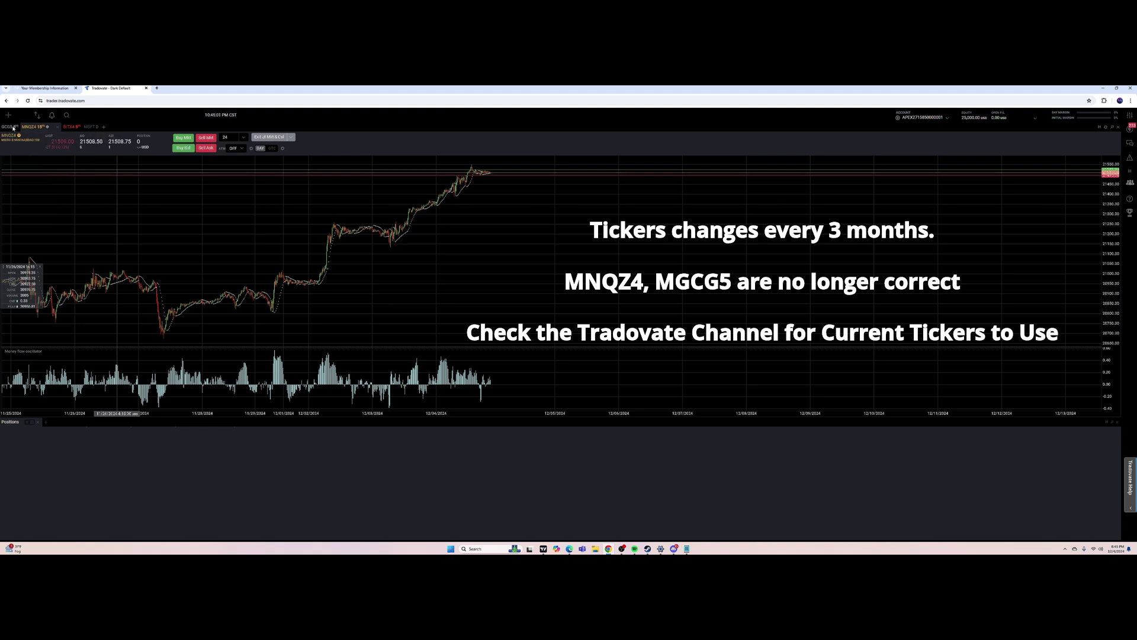
Step: Switch to the gold futures chart and load the GCG5 contract through its symbol search
click(10, 127)
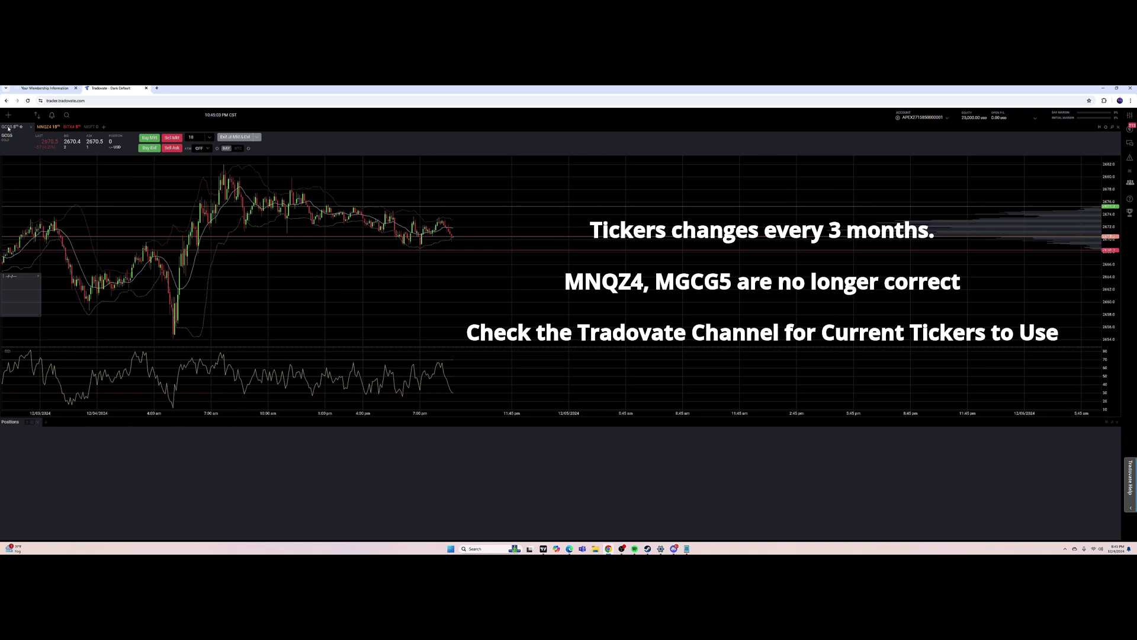
click(8, 135)
text(gc)
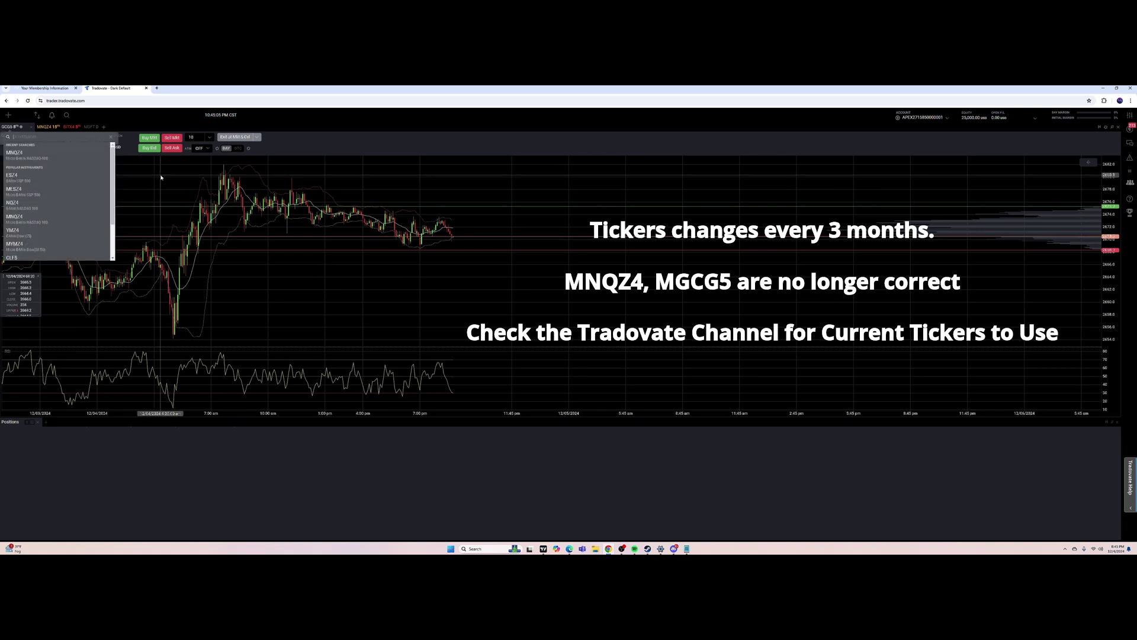
text(g5)
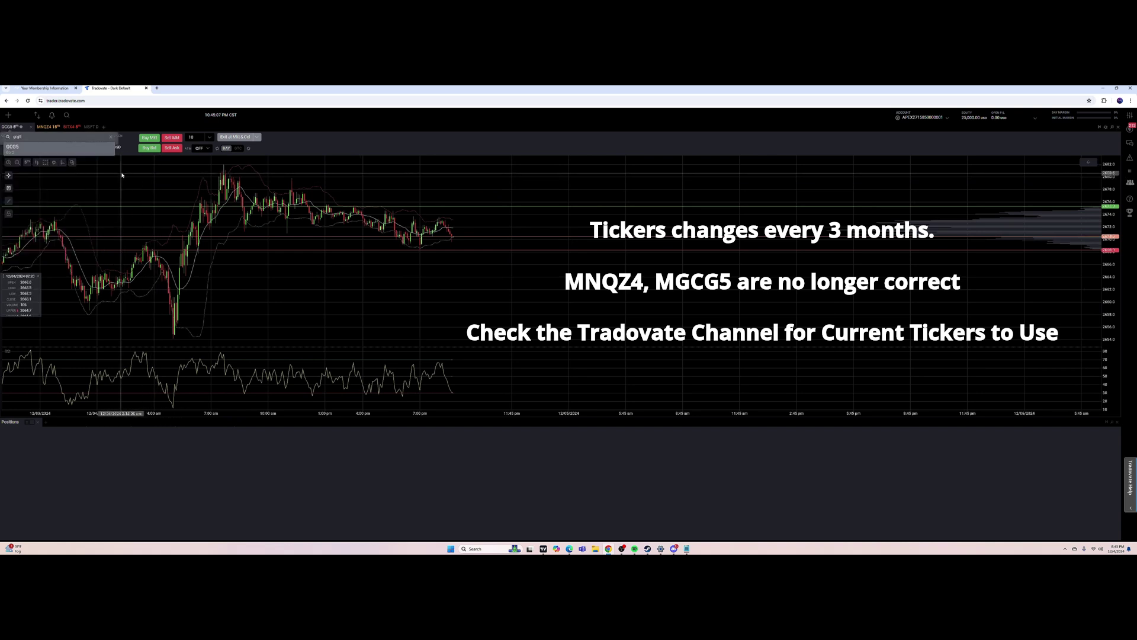
click(62, 149)
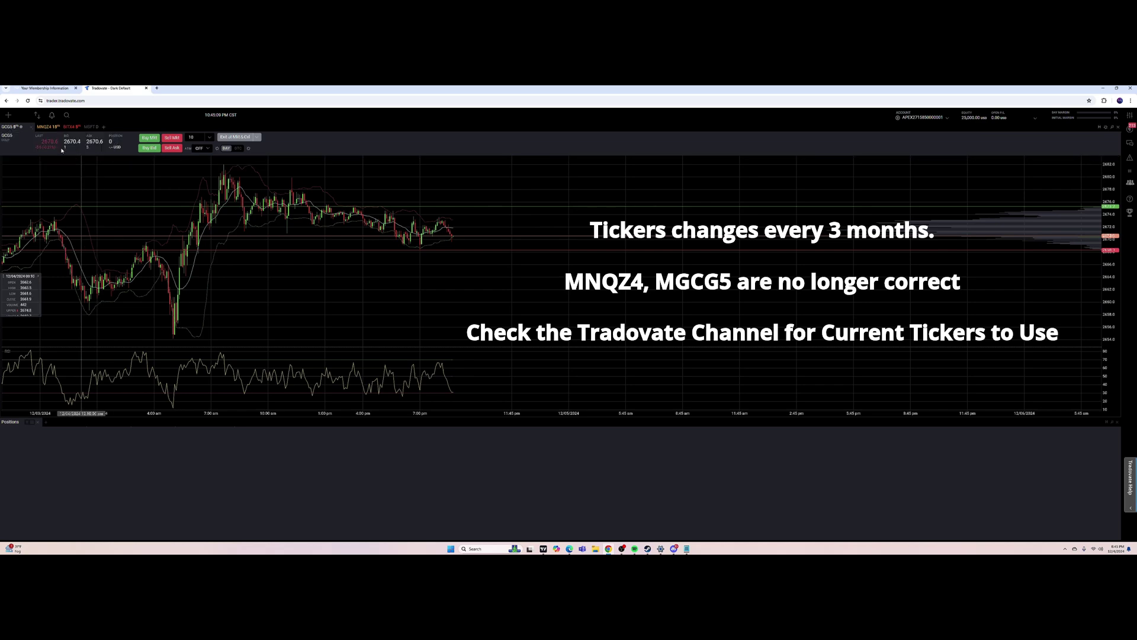
Step: Remove the two extra chart modules from the workspace, keeping only the GCG5 and MNQZ4 charts
click(77, 128)
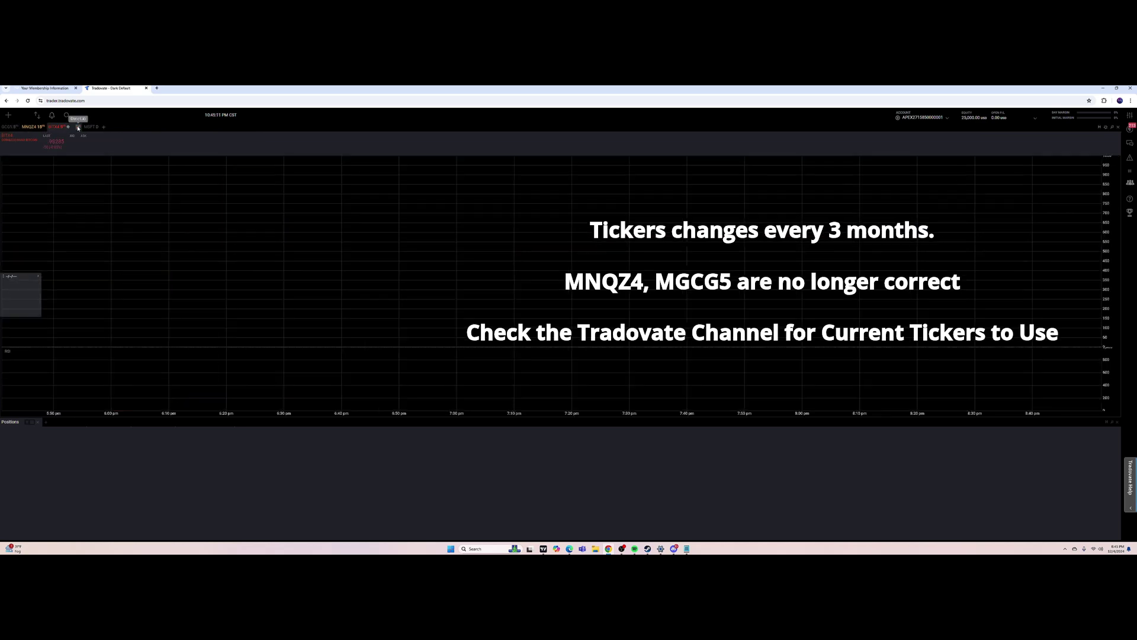
click(590, 175)
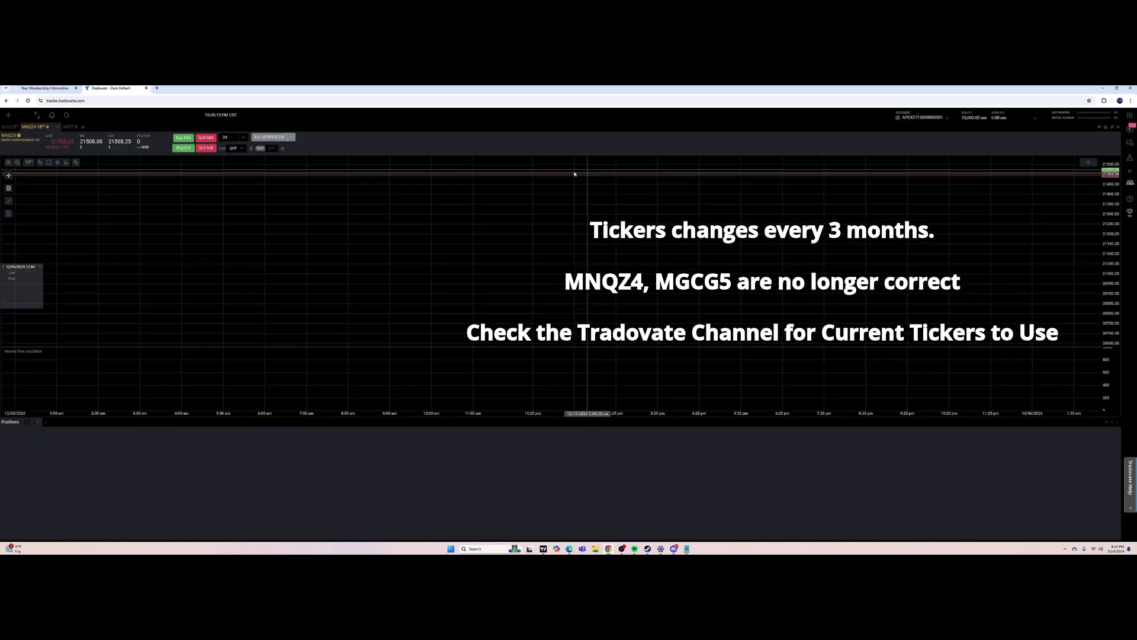
click(70, 127)
click(80, 127)
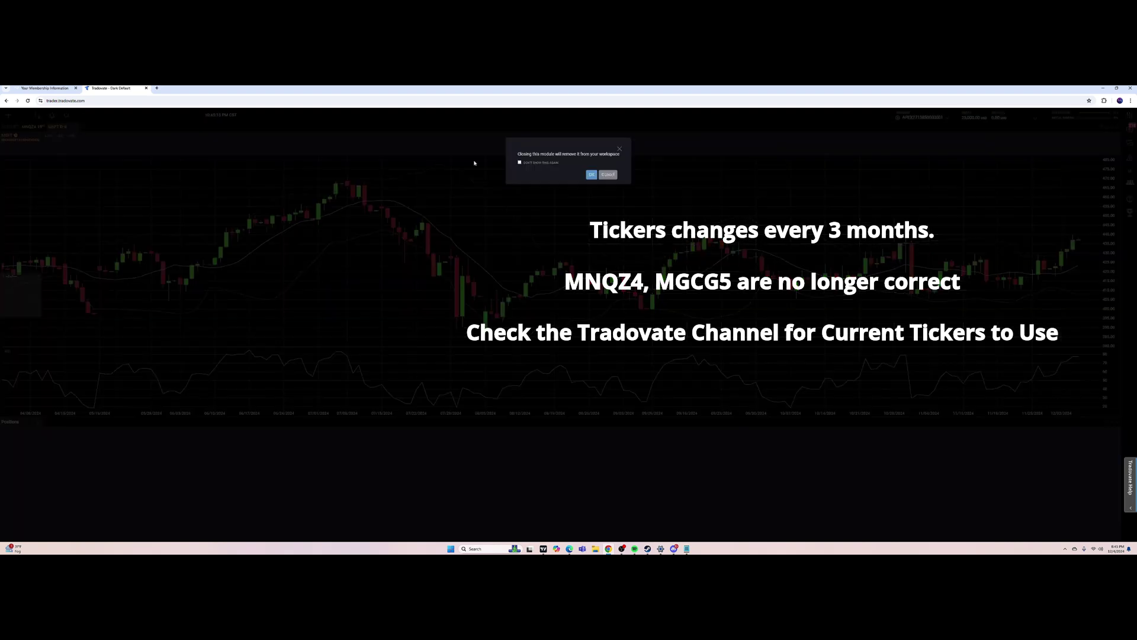
click(591, 175)
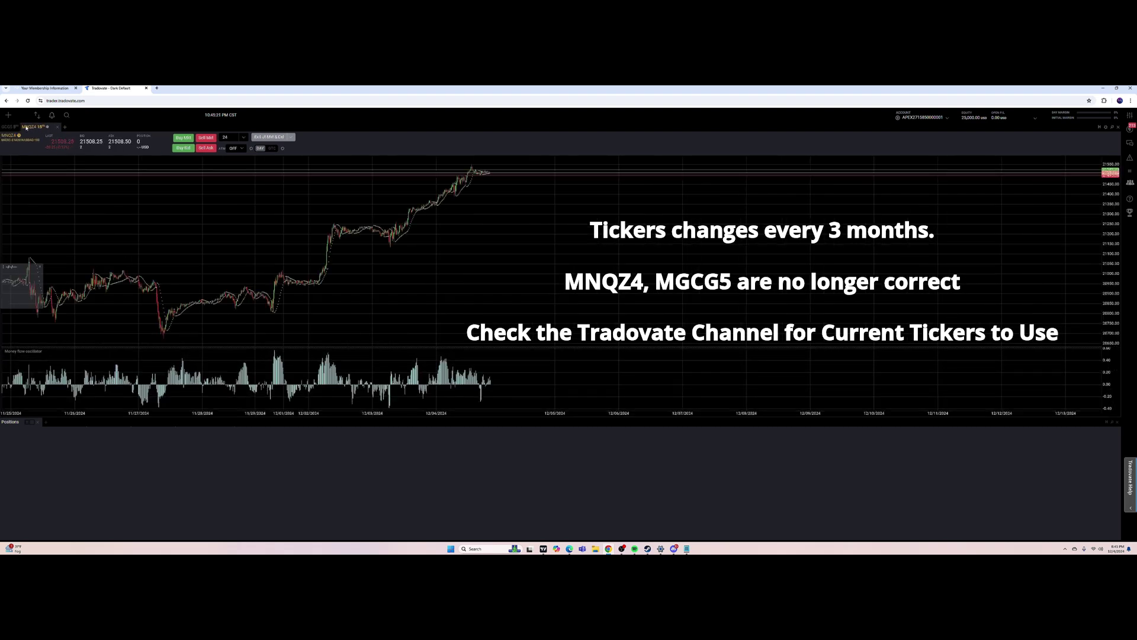
Step: Replace the GCG5 contract on the gold futures chart with MGCG5 through its symbol search
click(9, 127)
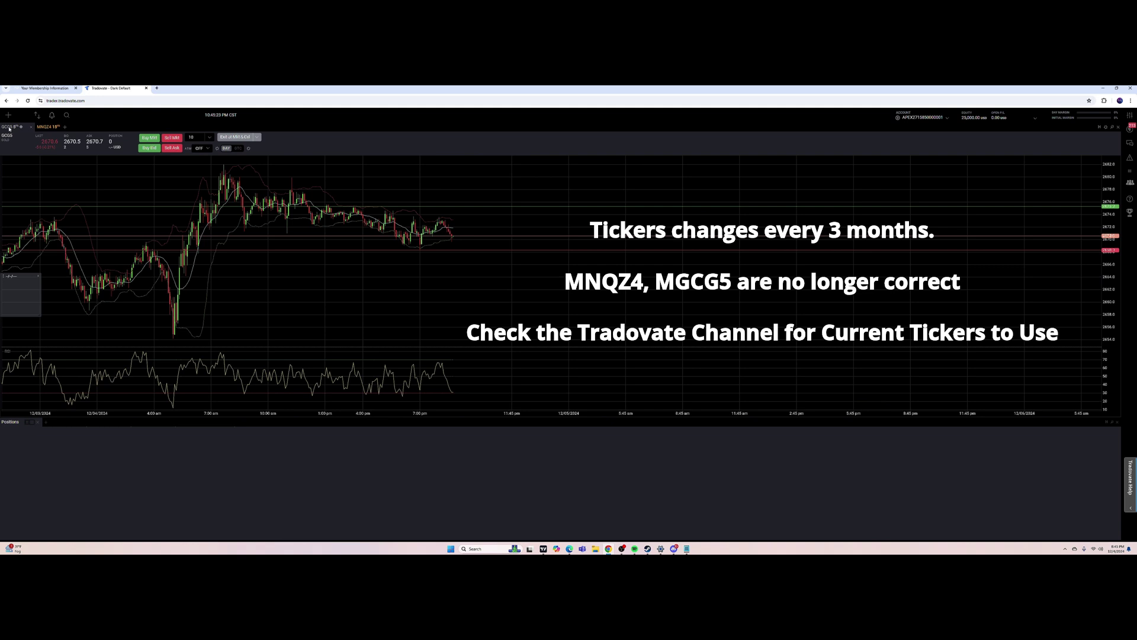
click(10, 130)
text(m)
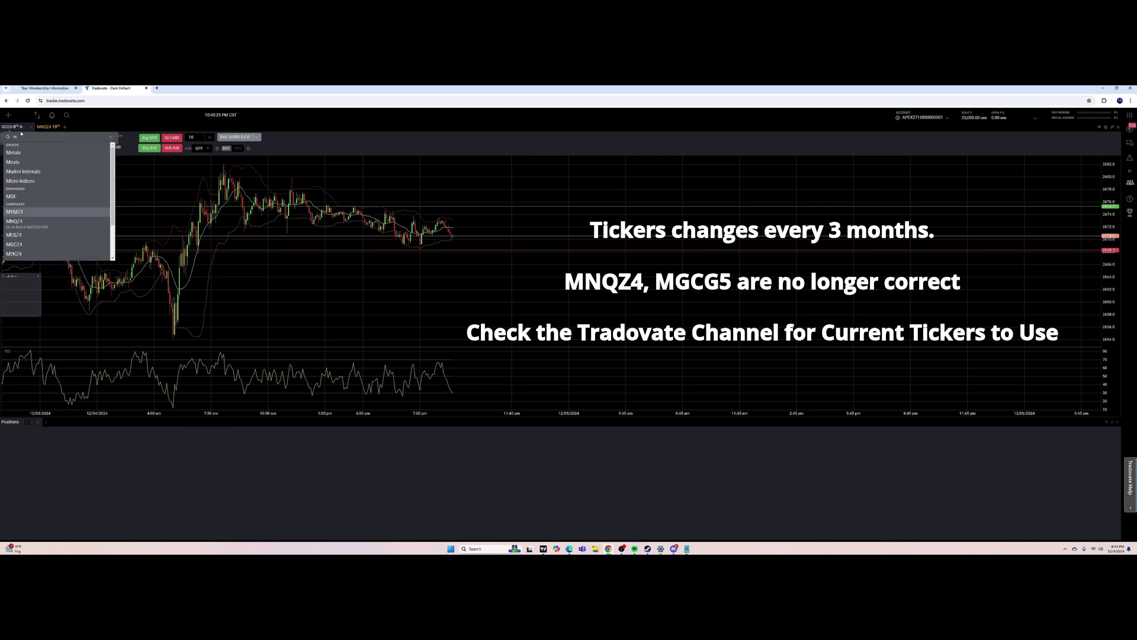
text(gcg5)
key(Return)
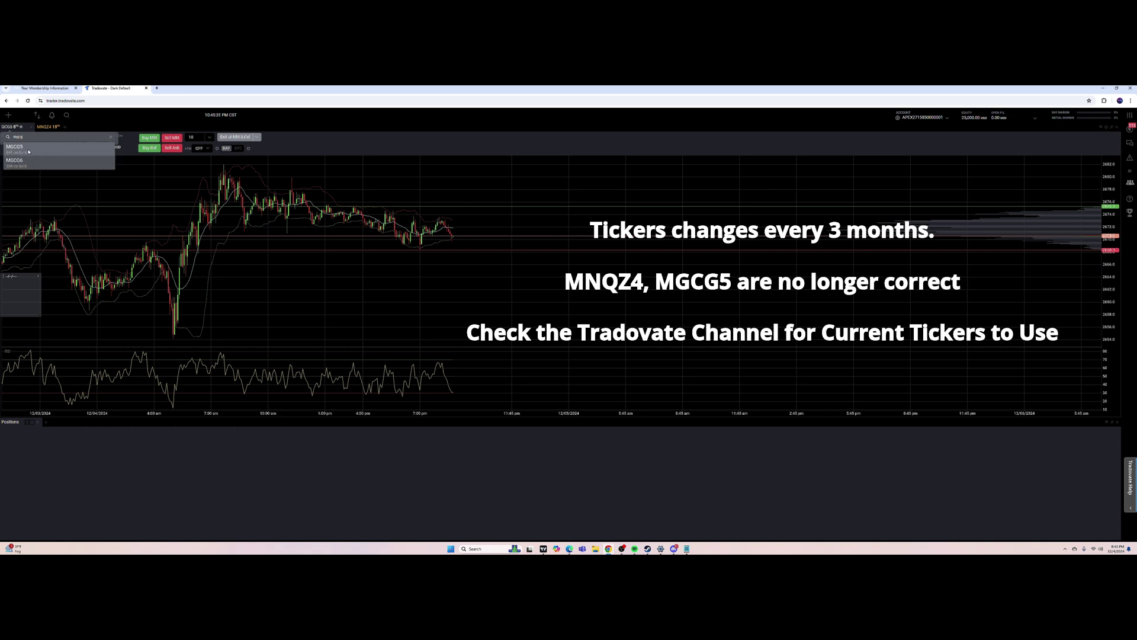
click(24, 149)
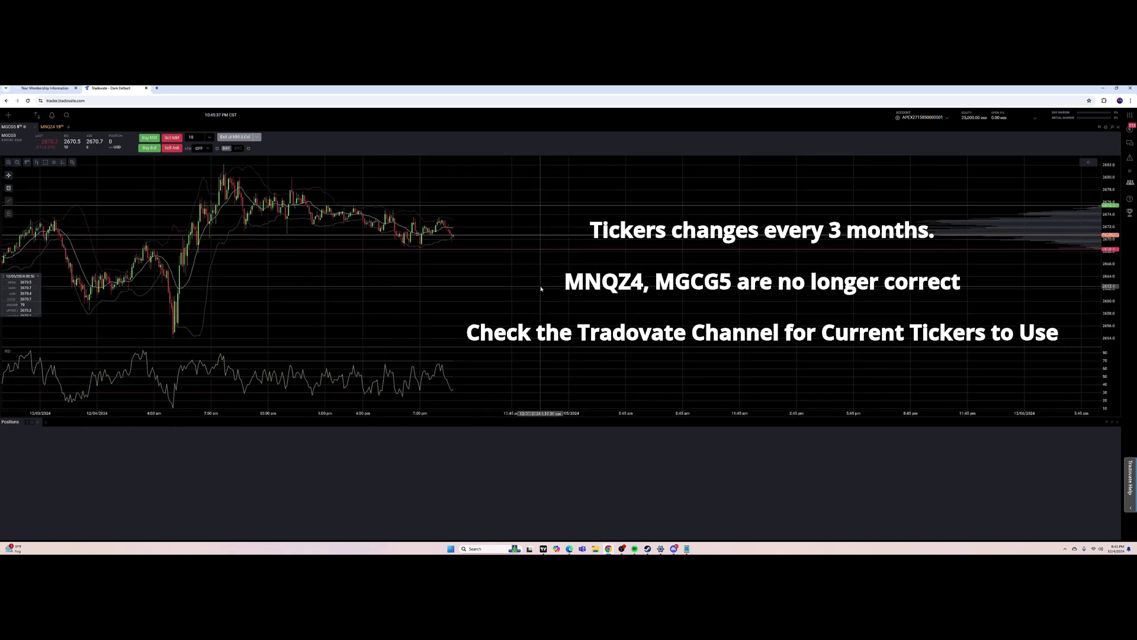
click(49, 127)
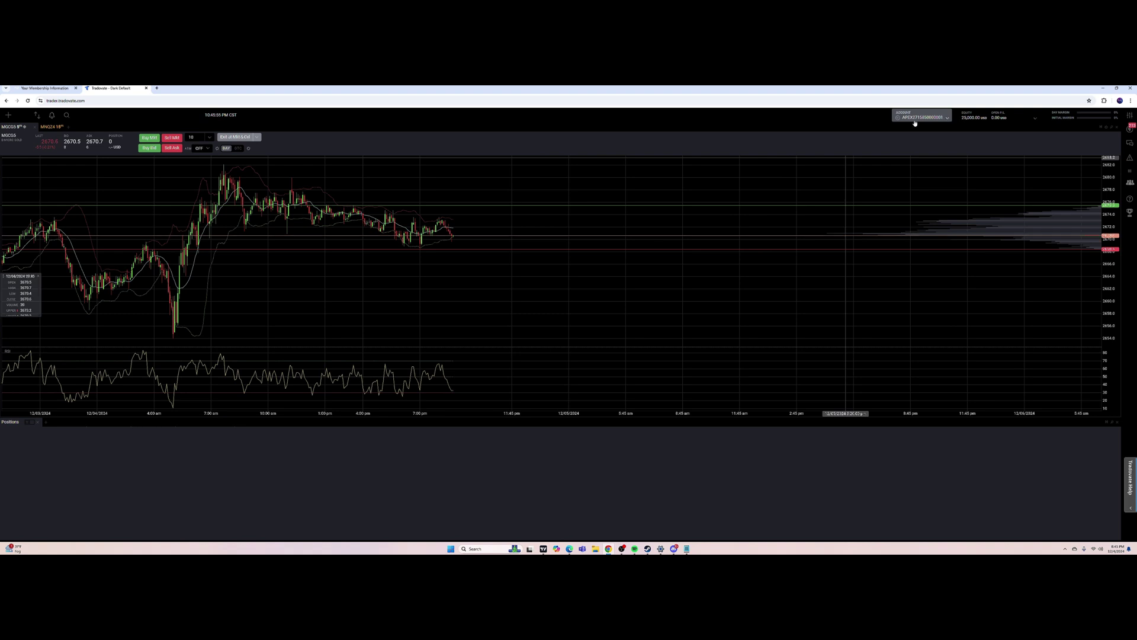
Step: Switch between the two individual Apex accounts in the account list
click(946, 118)
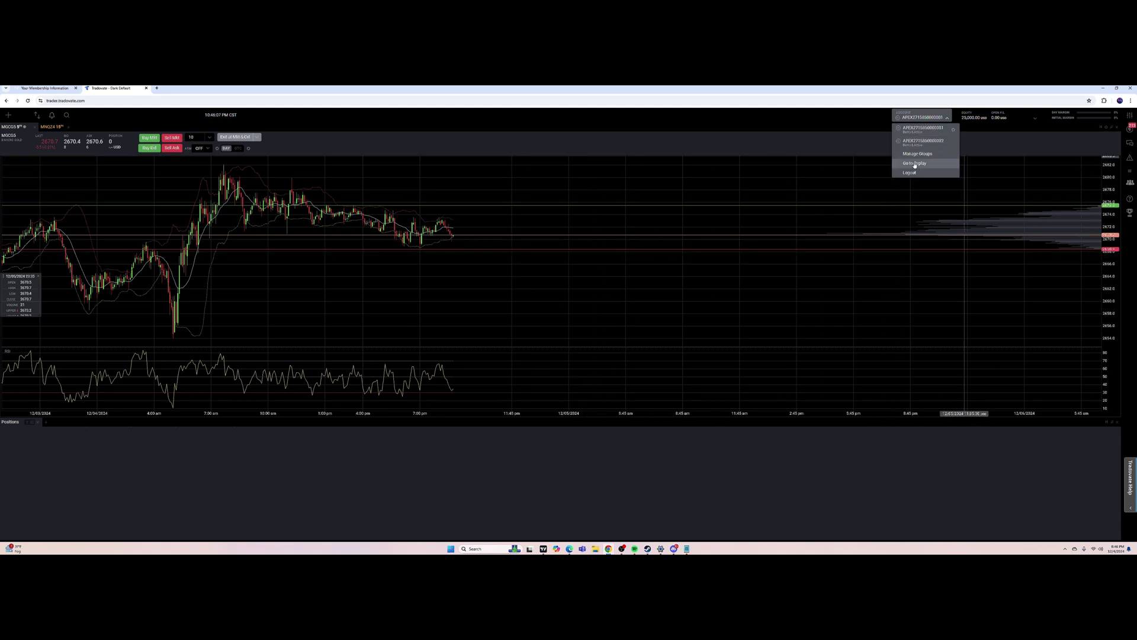
click(928, 128)
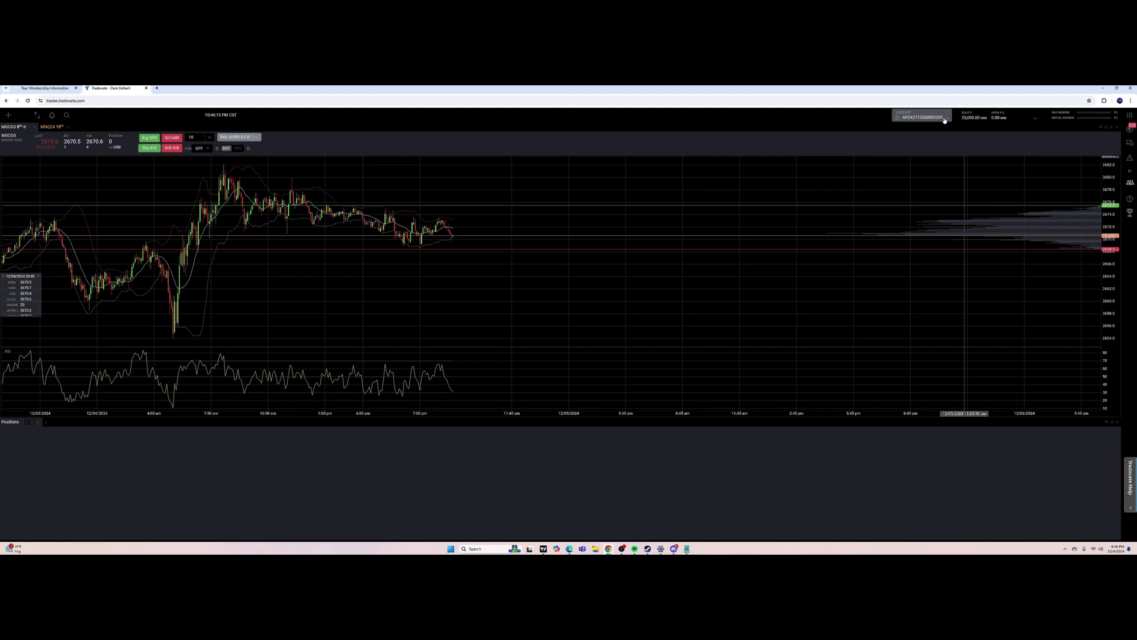
click(944, 119)
click(942, 143)
click(943, 122)
click(936, 141)
click(941, 118)
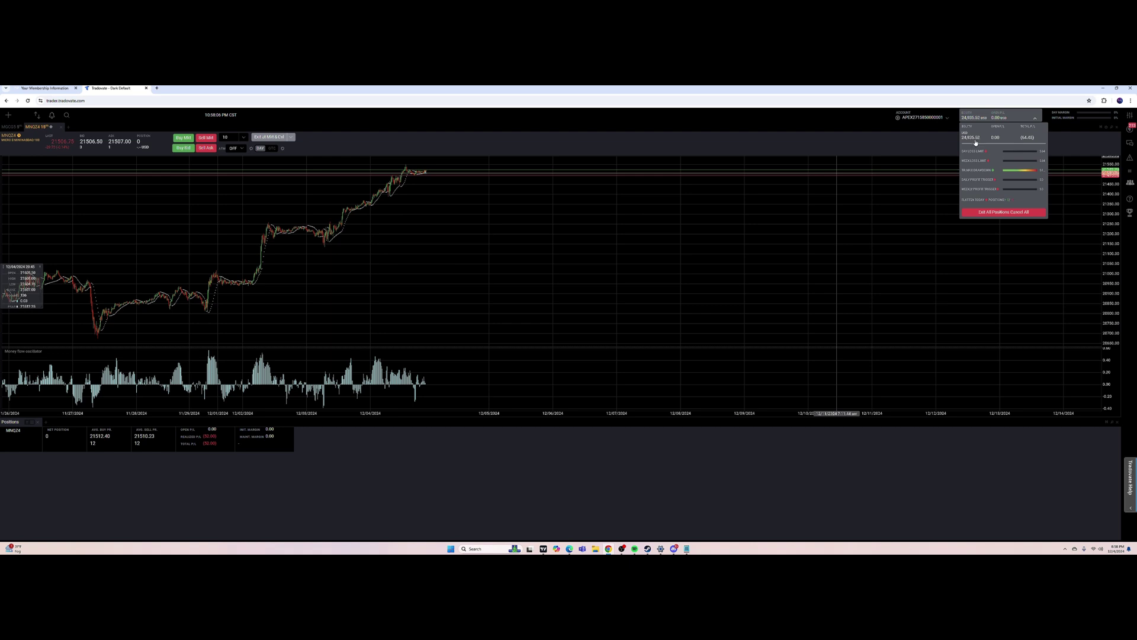
Step: Examine the first Apex account's equity and risk details, including its drawdown limit
click(1043, 173)
click(1125, 117)
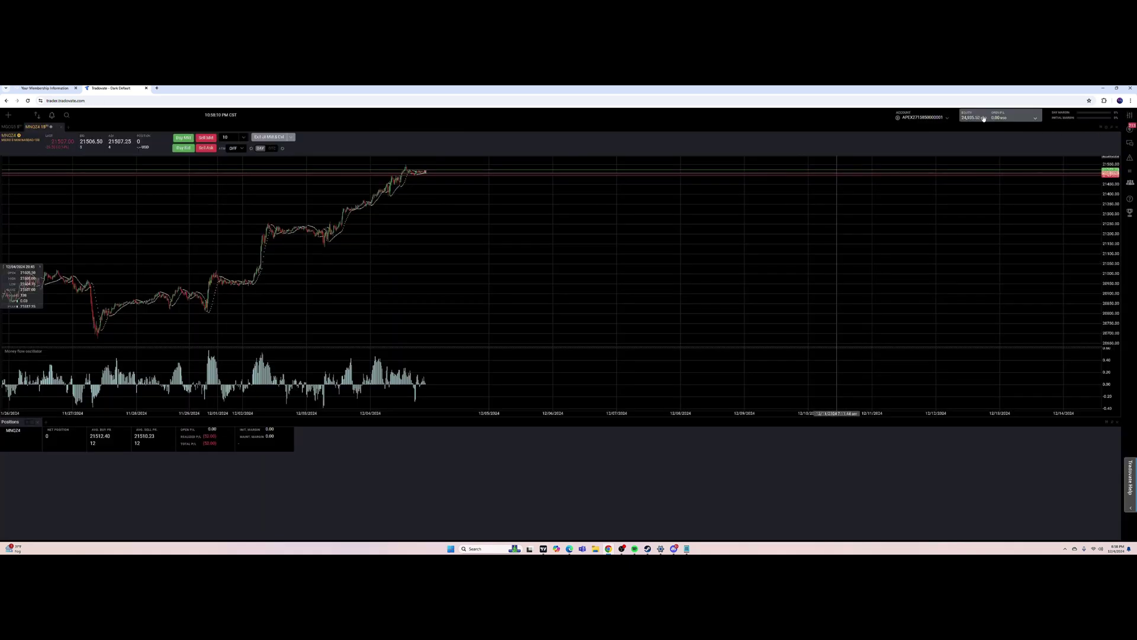
click(1037, 119)
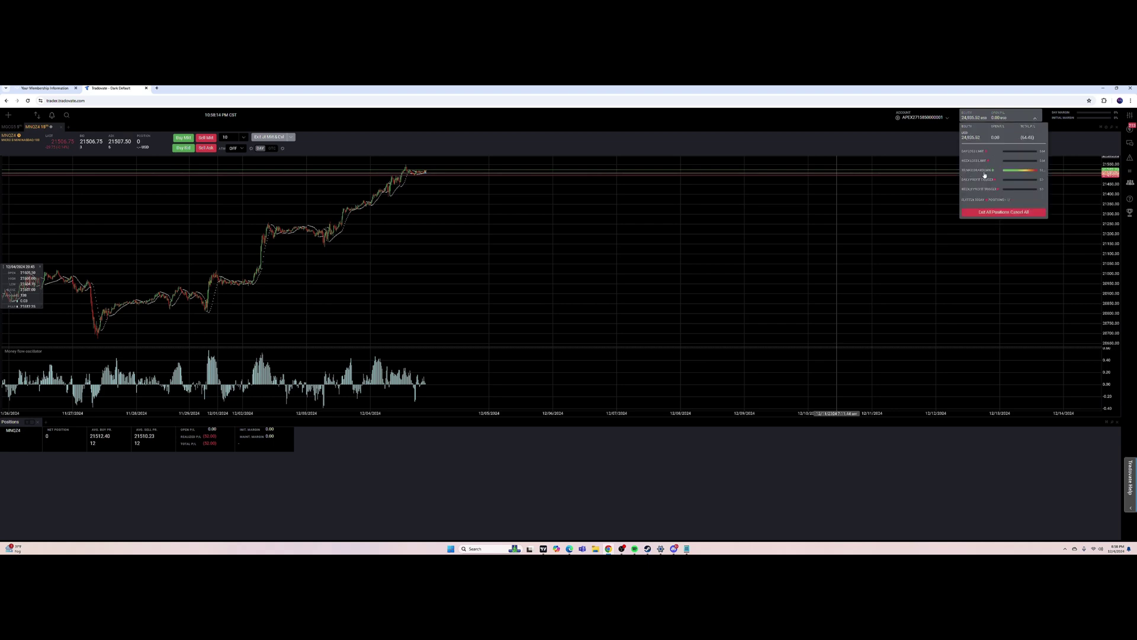
mouse_move(1042, 173)
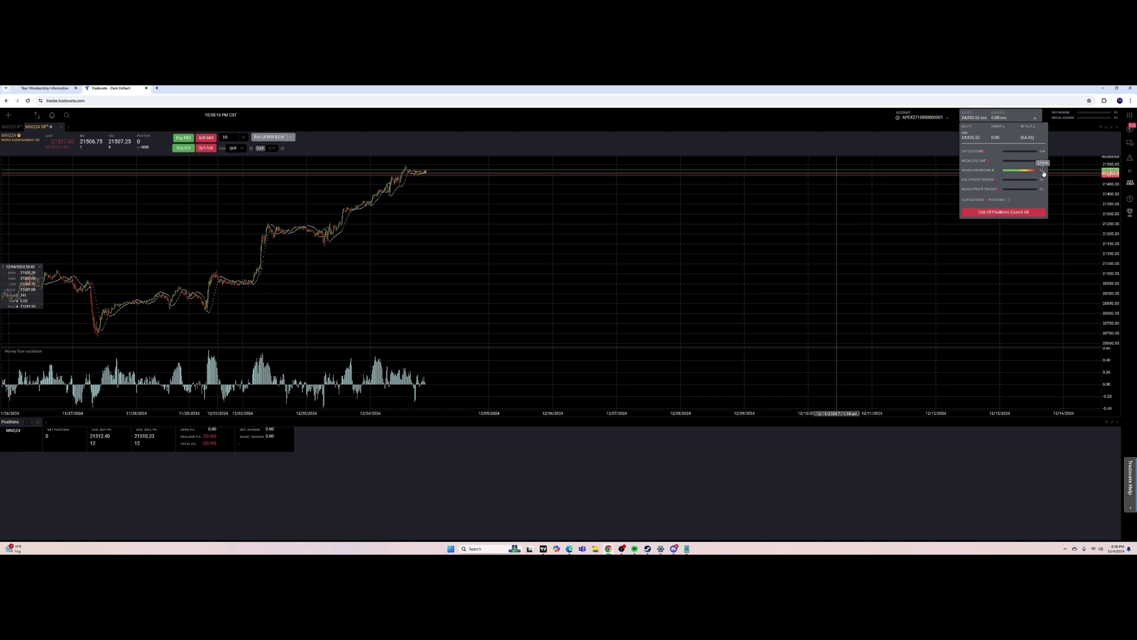
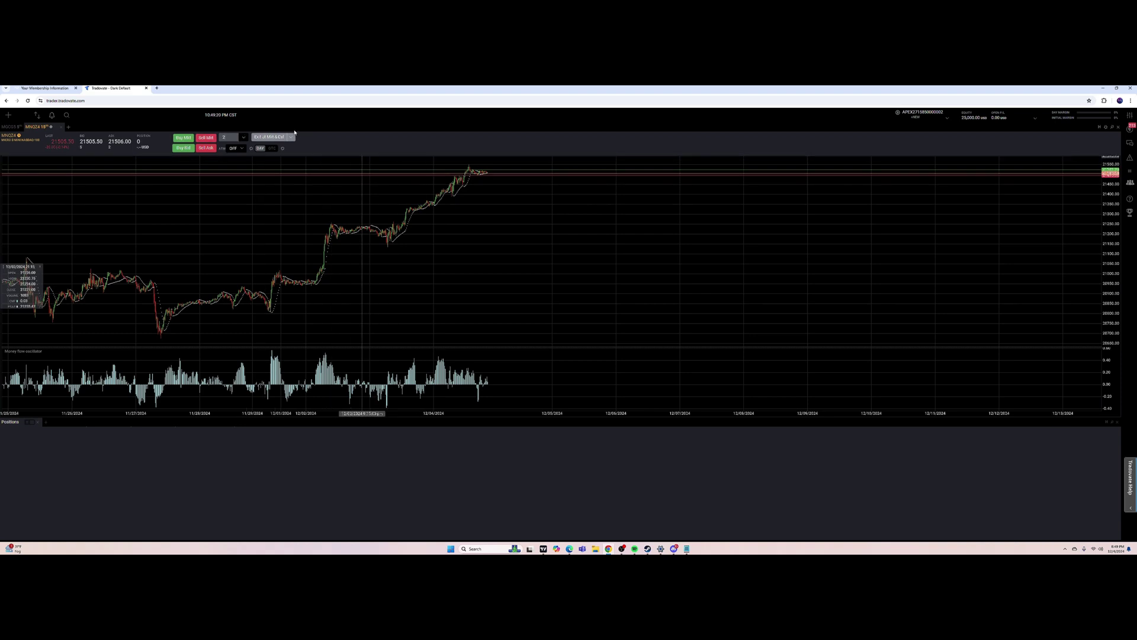
Step: Switch the active account from the account group to the first individual Apex account
drag(478, 190, 450, 203)
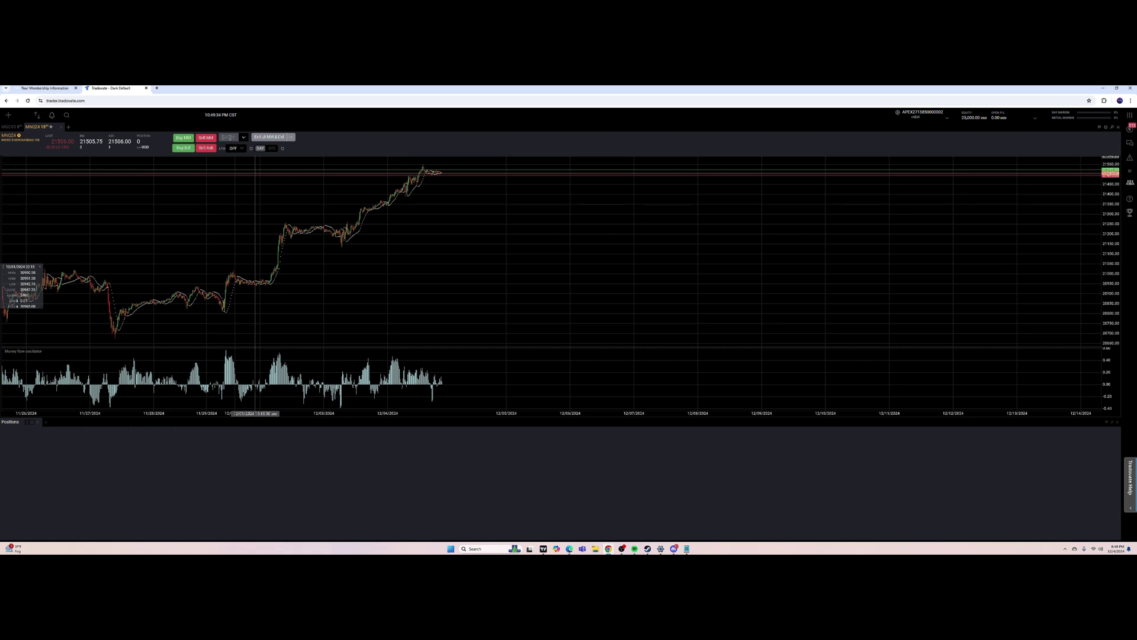
click(923, 117)
click(927, 131)
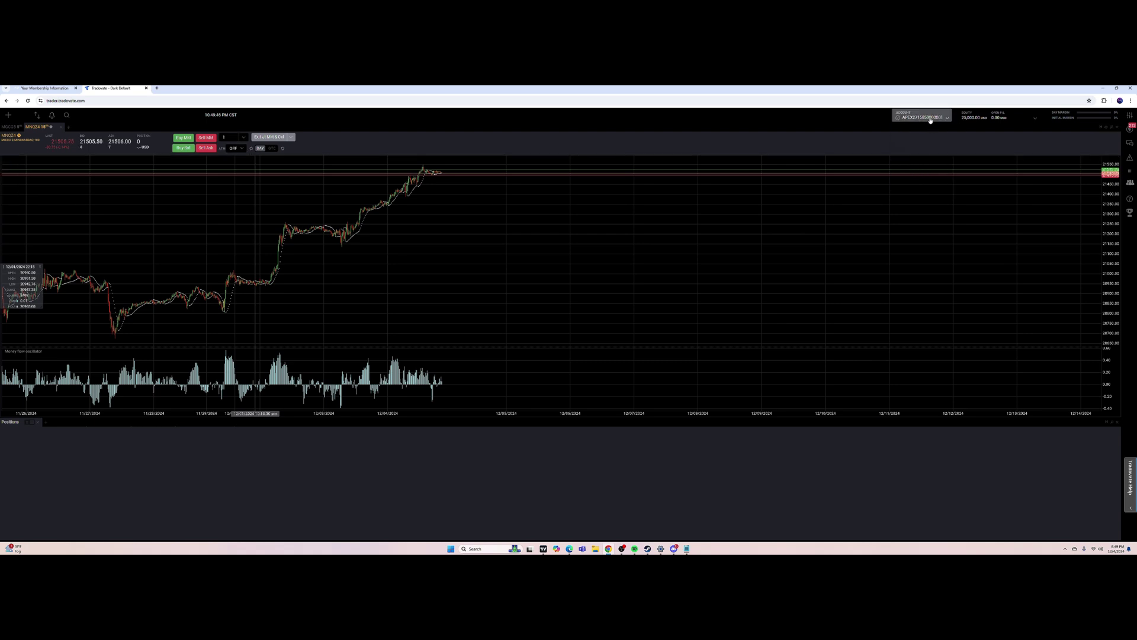
Step: Set the order quantity to 10, check the selected account, and sell 10 MNQZ4 contracts at market
click(228, 137)
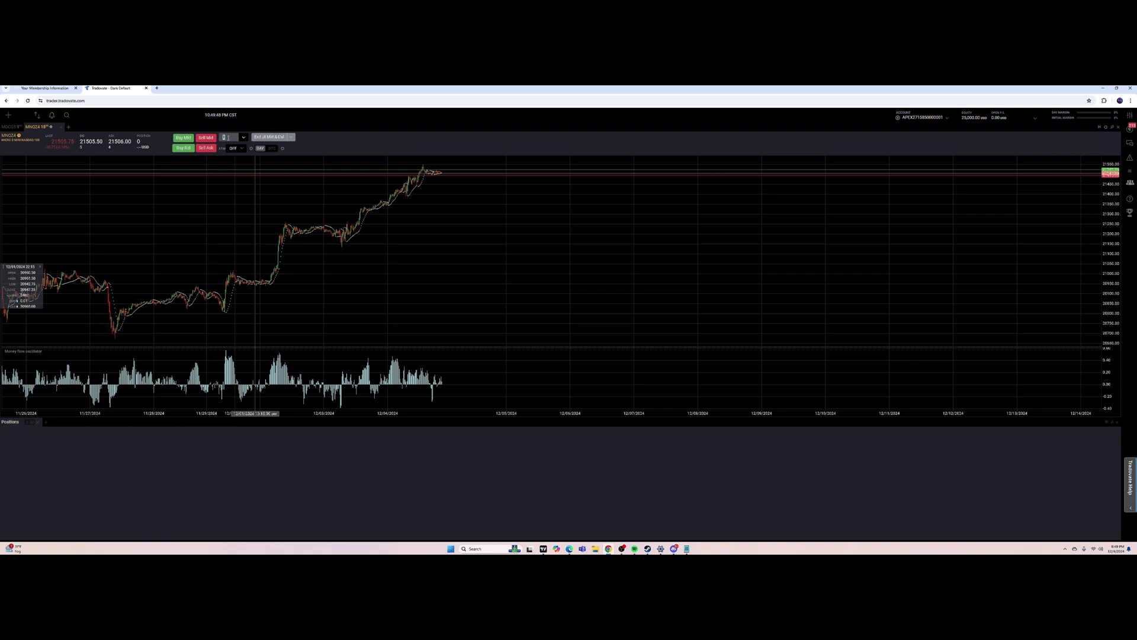
click(229, 137)
key(BackSpace)
text(1)
double_click(231, 137)
key(BackSpace)
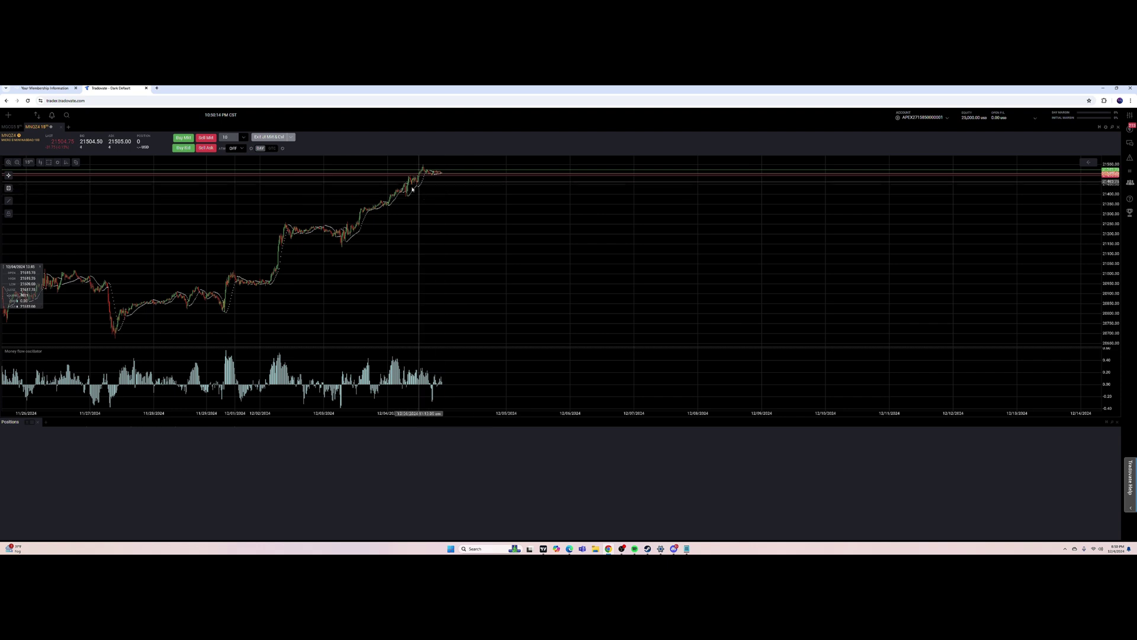
click(946, 119)
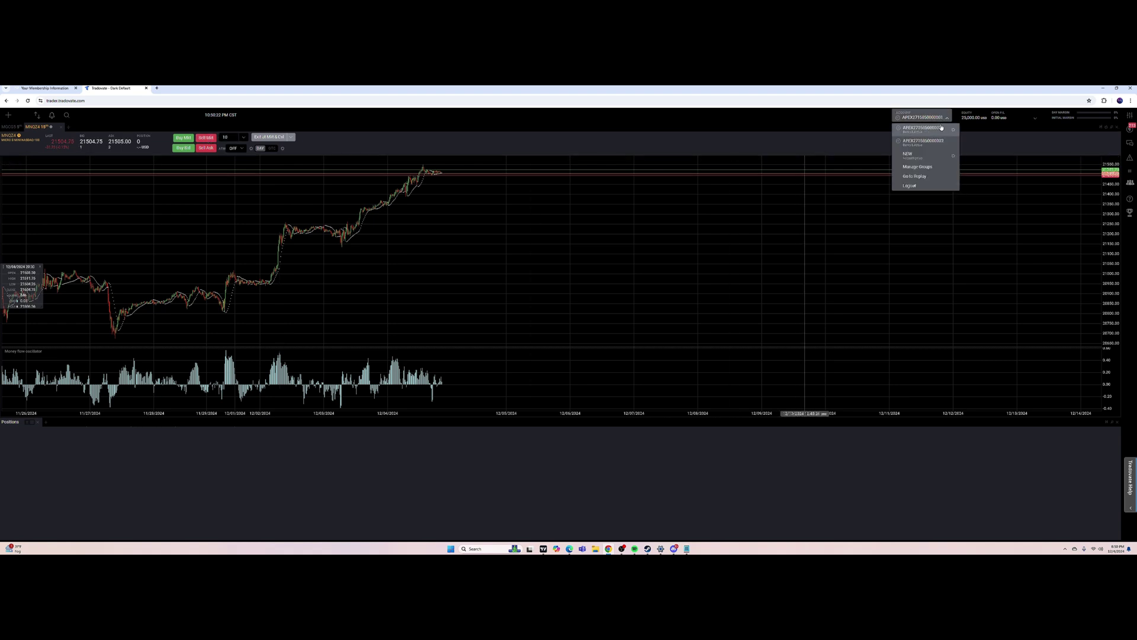
click(946, 119)
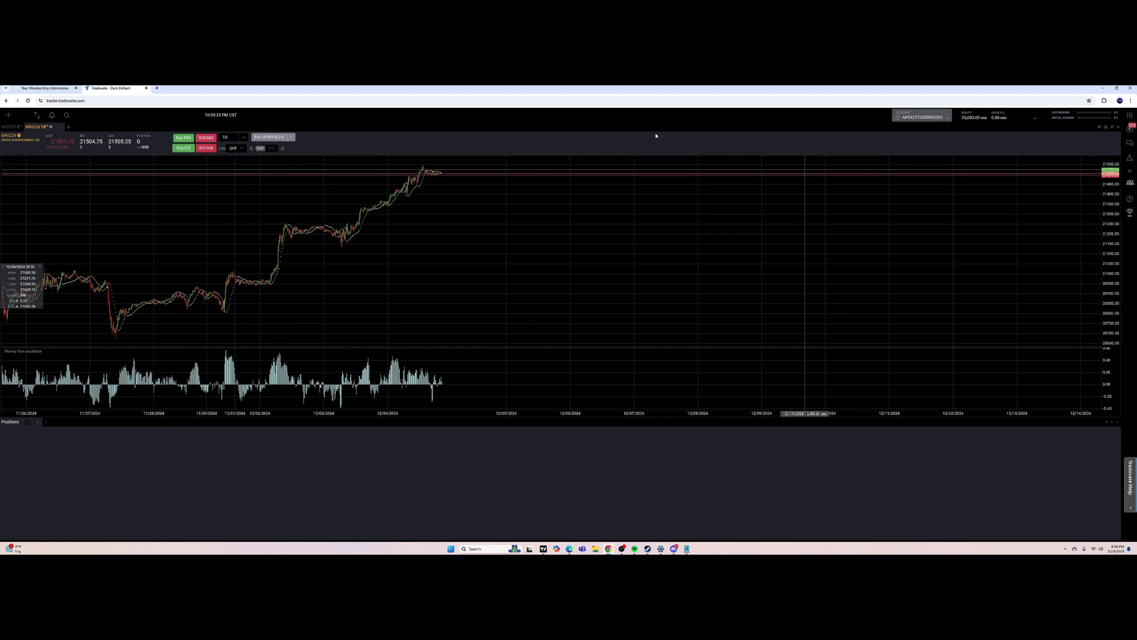
click(205, 142)
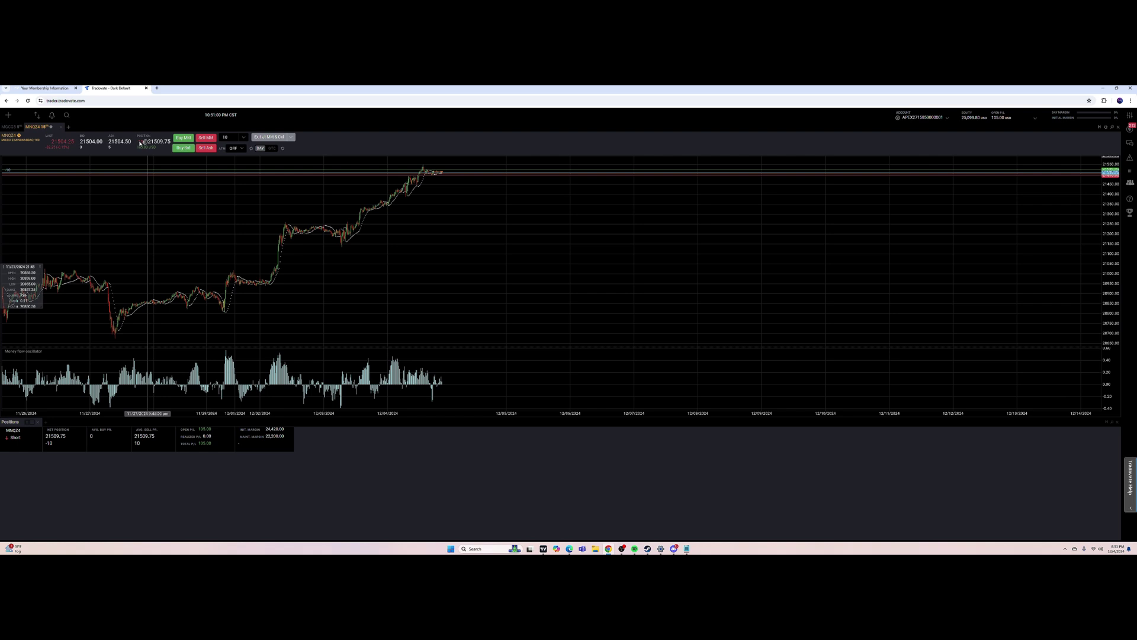
Step: Set the order quantity to 5 and close the short MNQZ4 position with two market buys of 5 contracts
double_click(231, 138)
text(5)
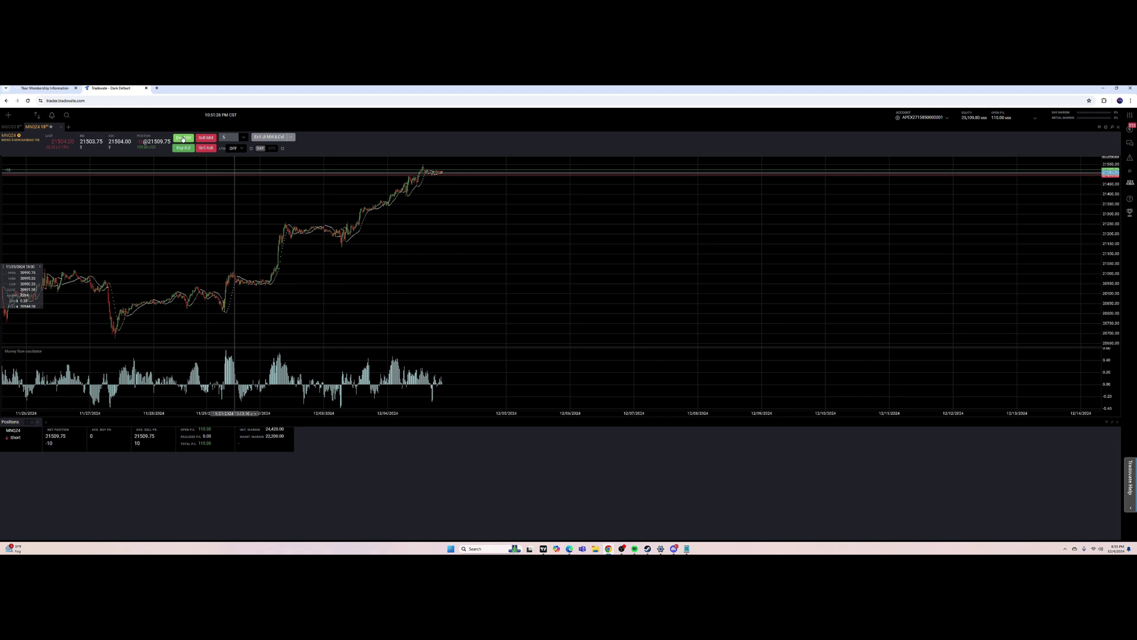
click(185, 139)
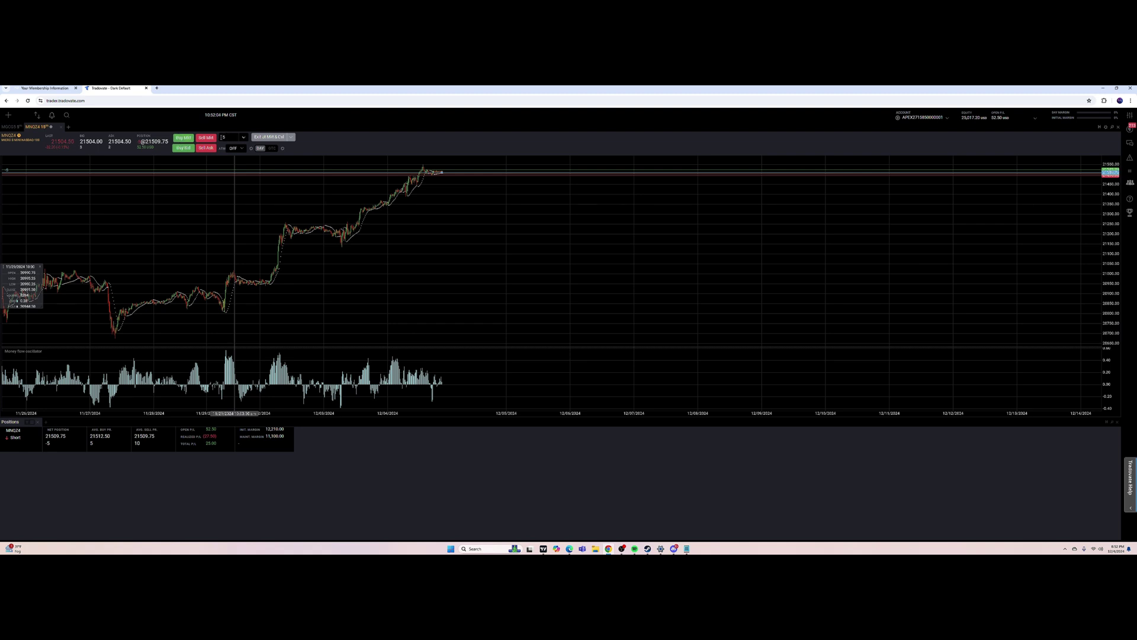
click(184, 139)
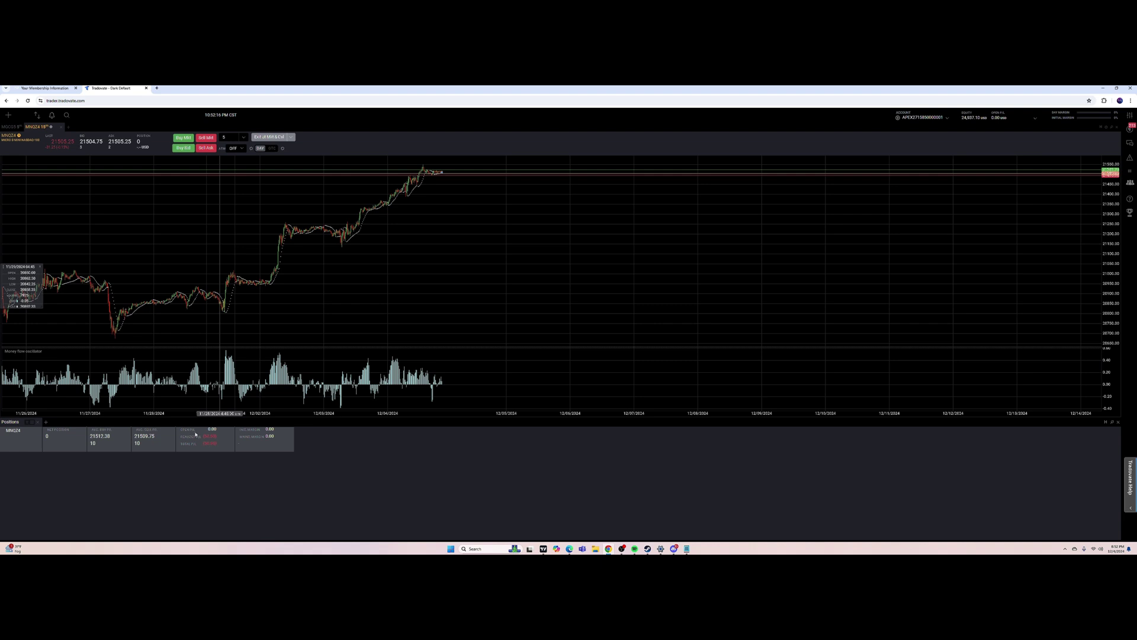
drag(416, 216, 395, 242)
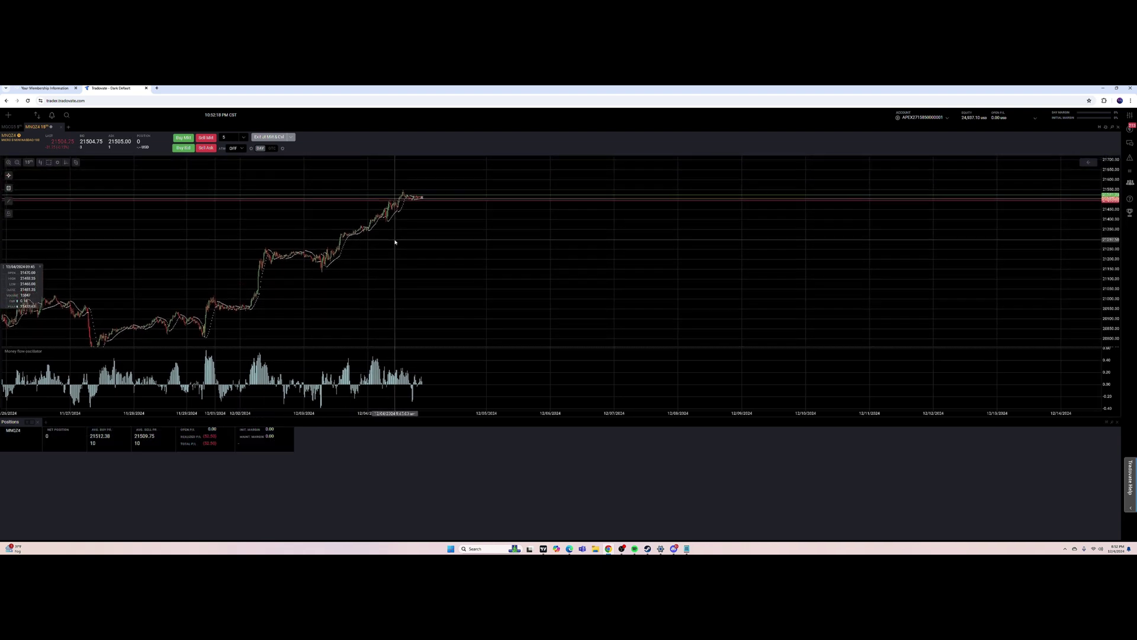
click(207, 138)
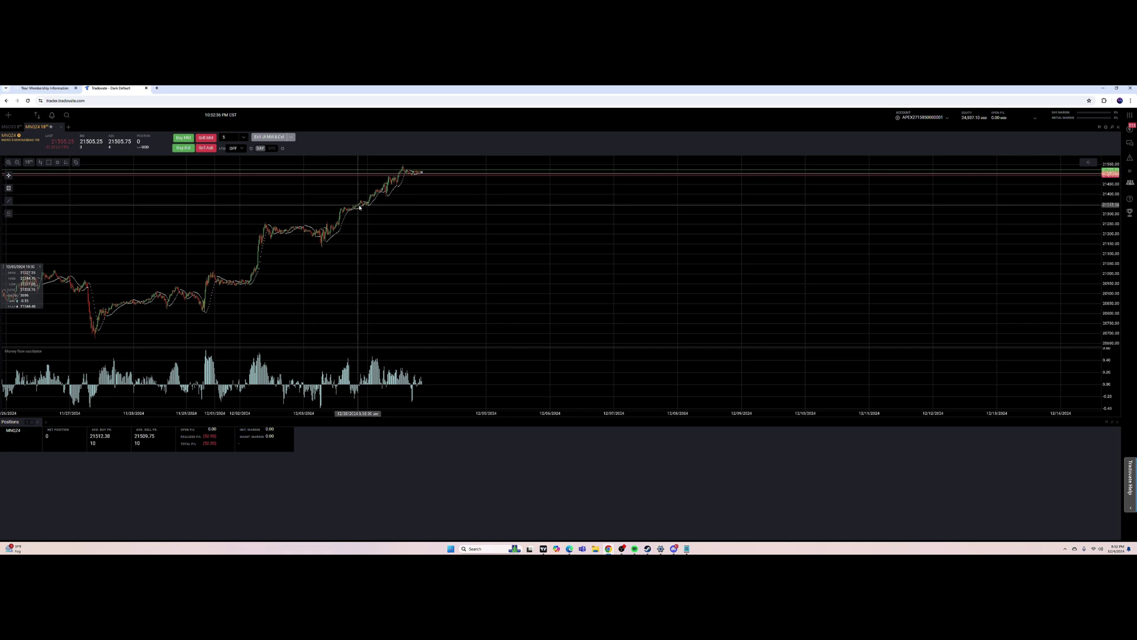
drag(237, 204, 229, 208)
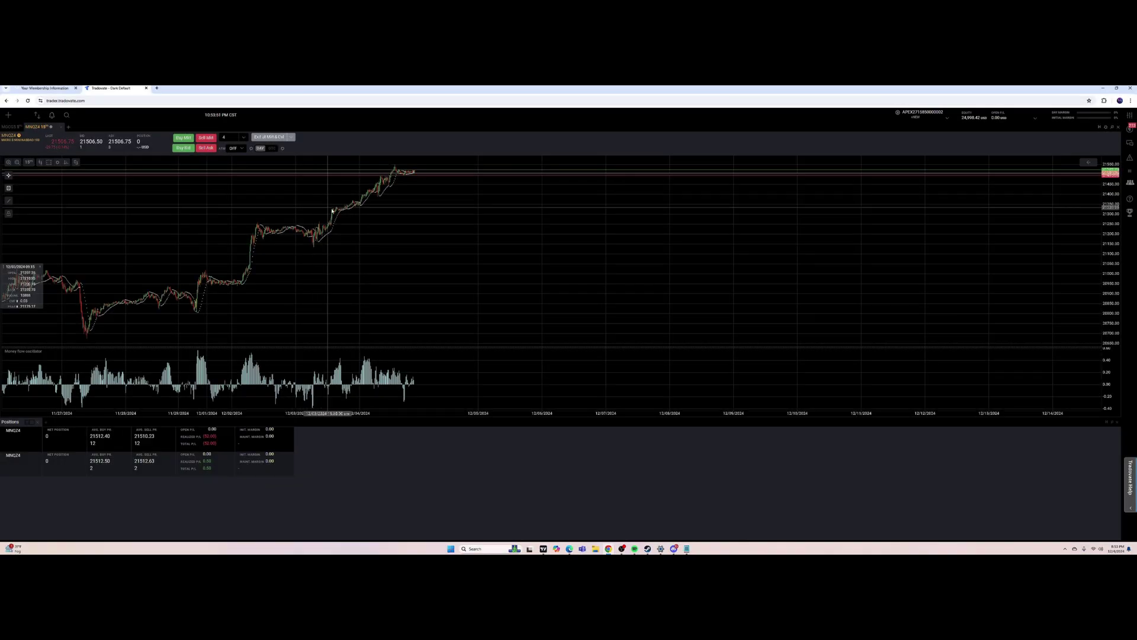
Step: Bring up the sell stop and buy limit order options below the current MNQZ4 price and dismiss them
click(406, 190)
click(393, 216)
click(406, 203)
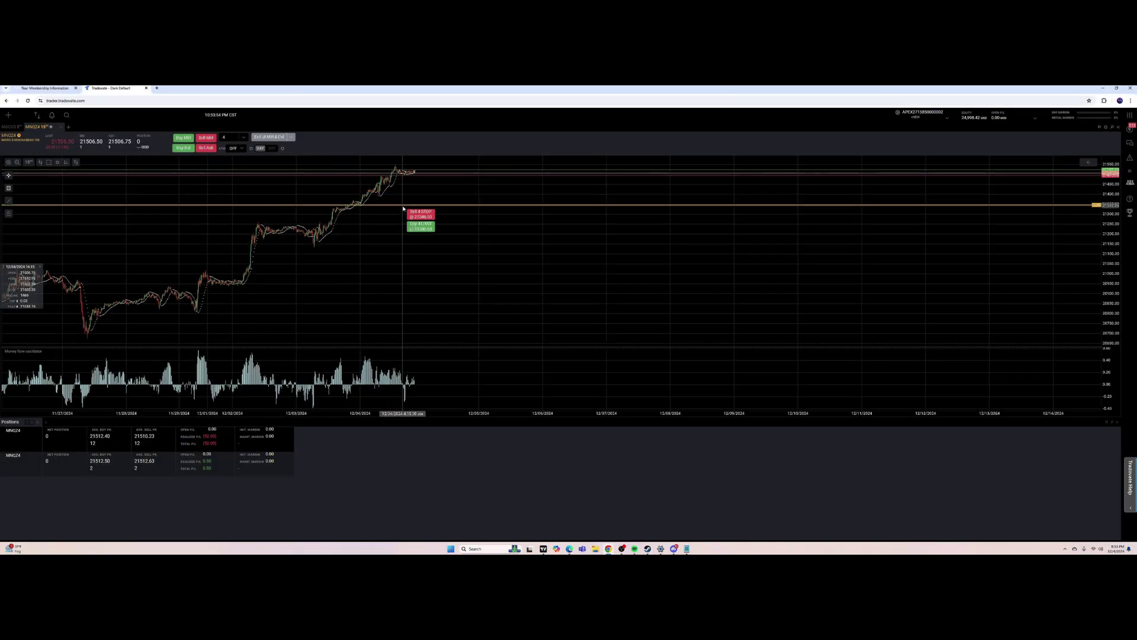
click(422, 208)
drag(425, 212, 418, 236)
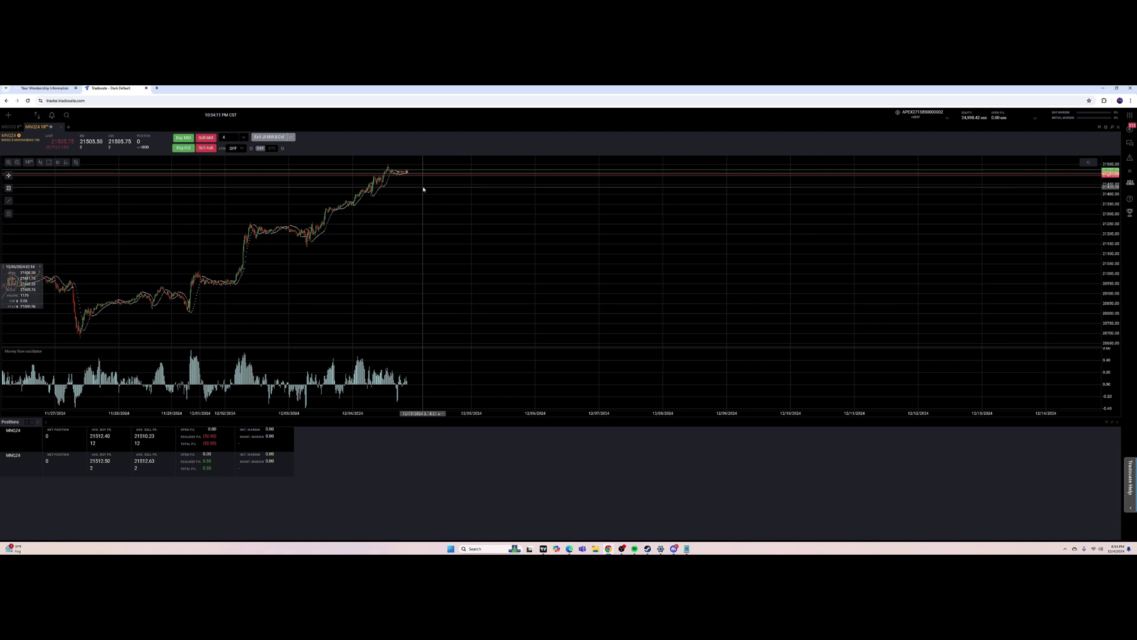
Step: Reopen the sell stop and buy limit options on the chart and try order quantities of 1 and 2
mouse_move(462, 247)
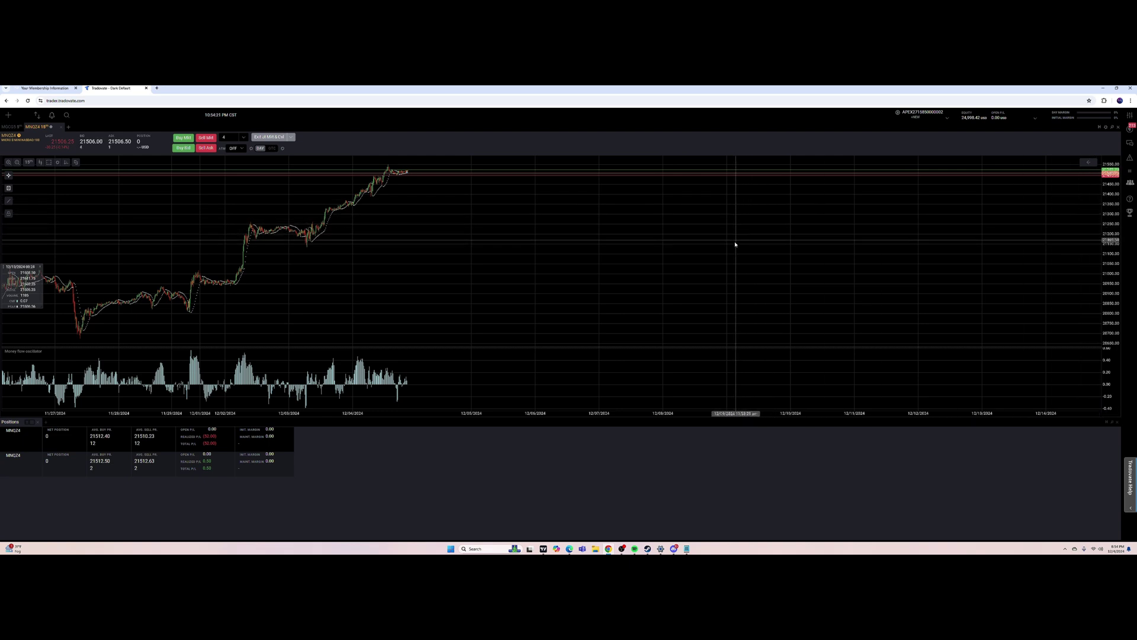
mouse_move(716, 229)
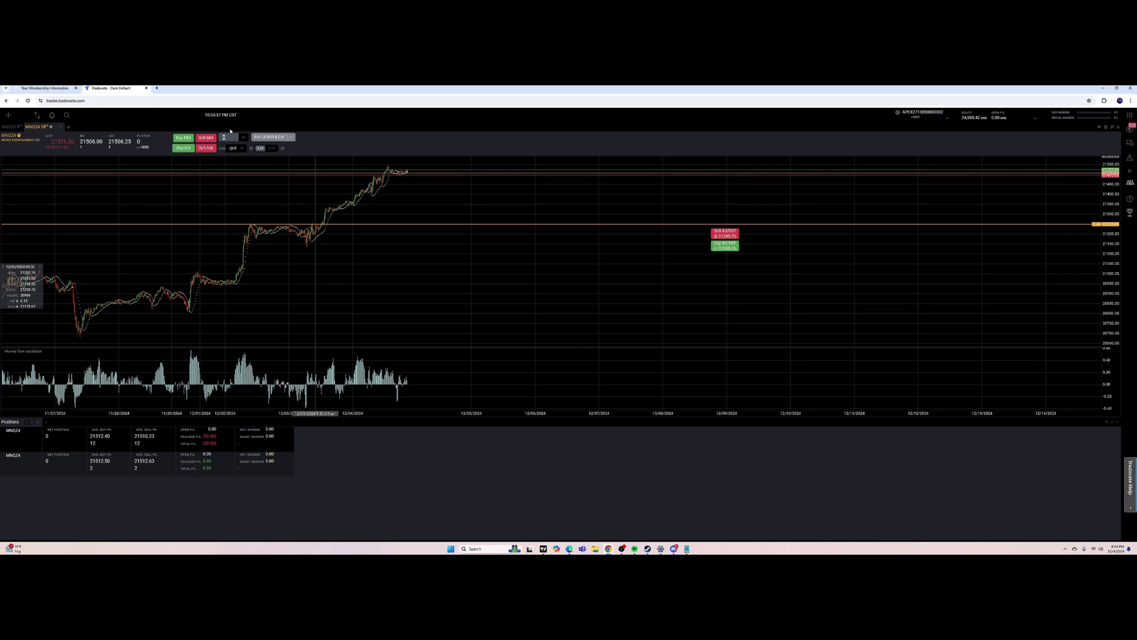
text(1)
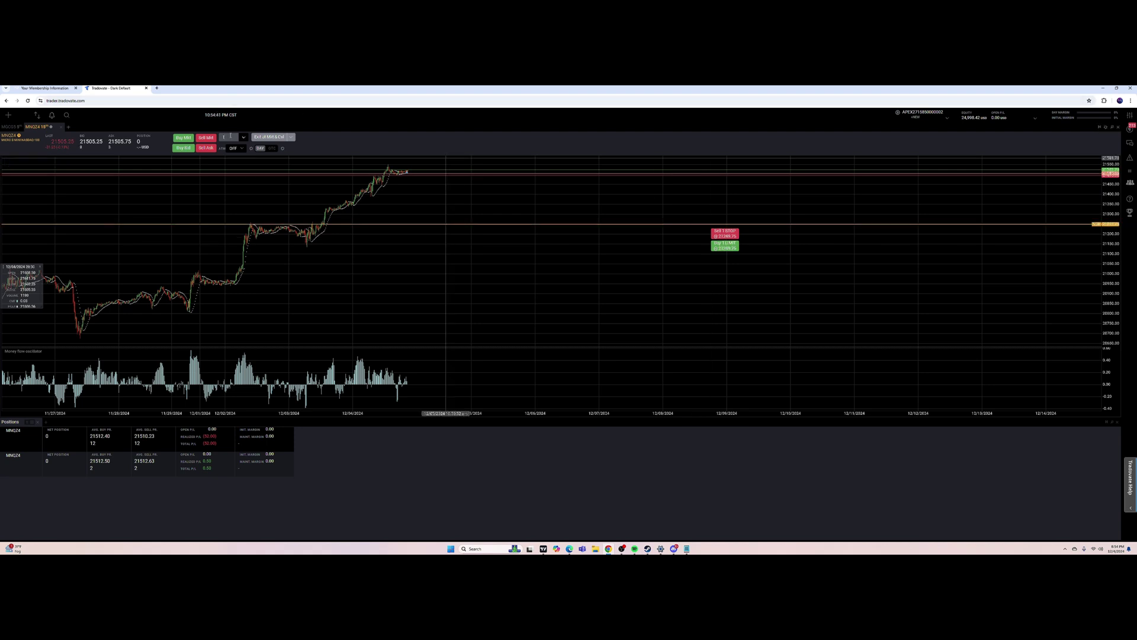
text(2)
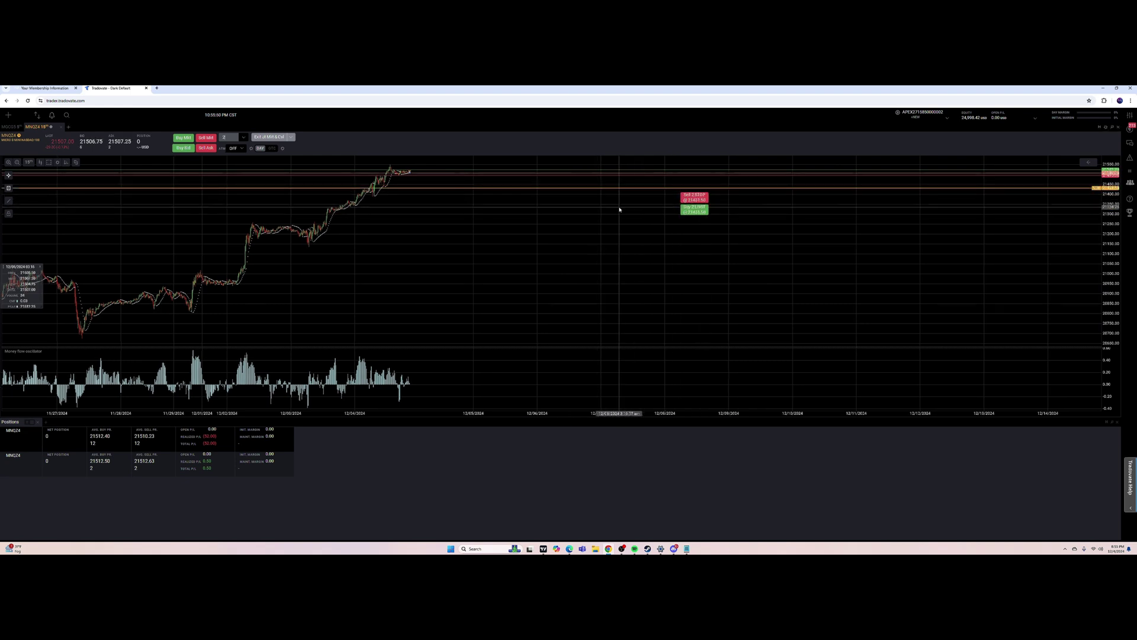
Step: Set the order quantity to 10 and place a buy limit order on the MNQZ4 chart below the current price
drag(497, 202, 515, 244)
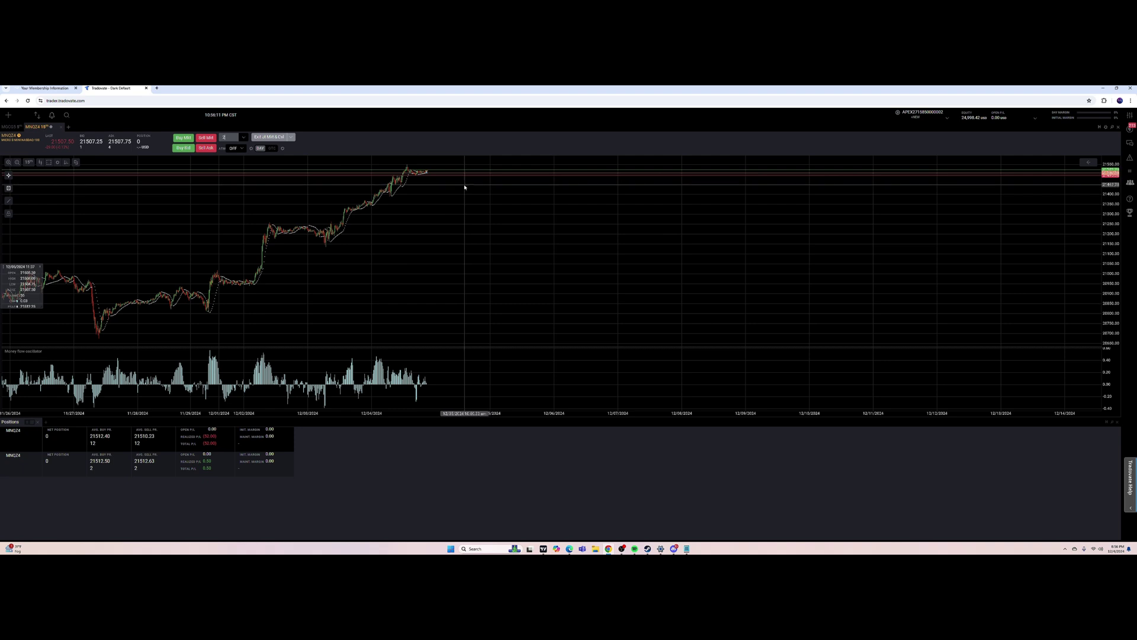
click(450, 188)
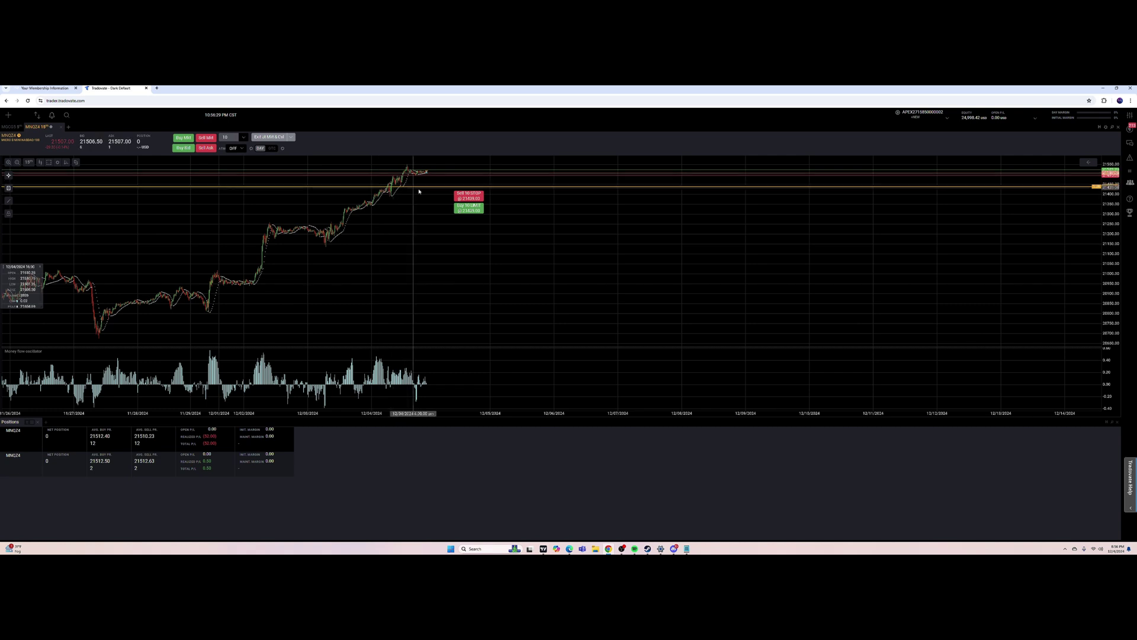
mouse_move(422, 192)
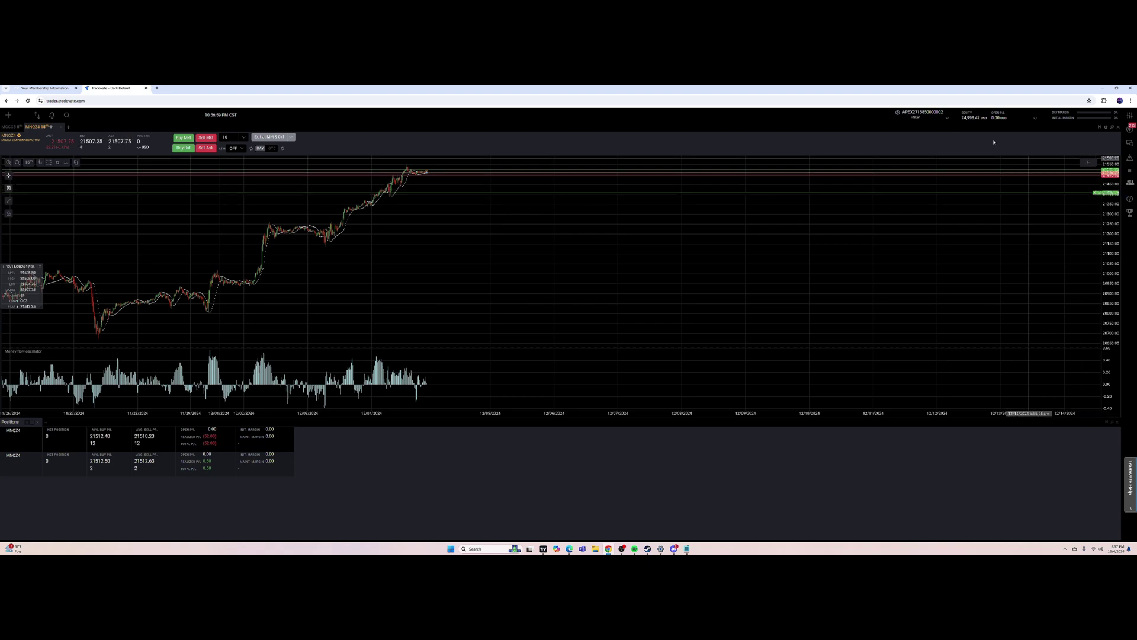
Step: Reselect the NEW account group and bring up the sell stop and buy limit options below the current MNQZ4 price
click(947, 121)
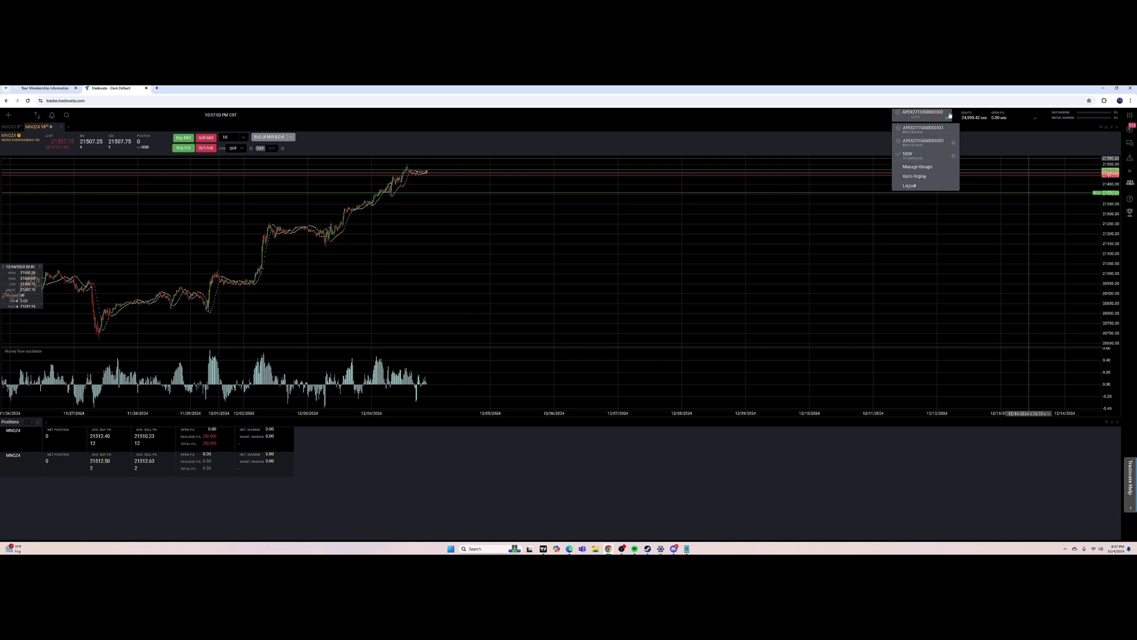
click(917, 157)
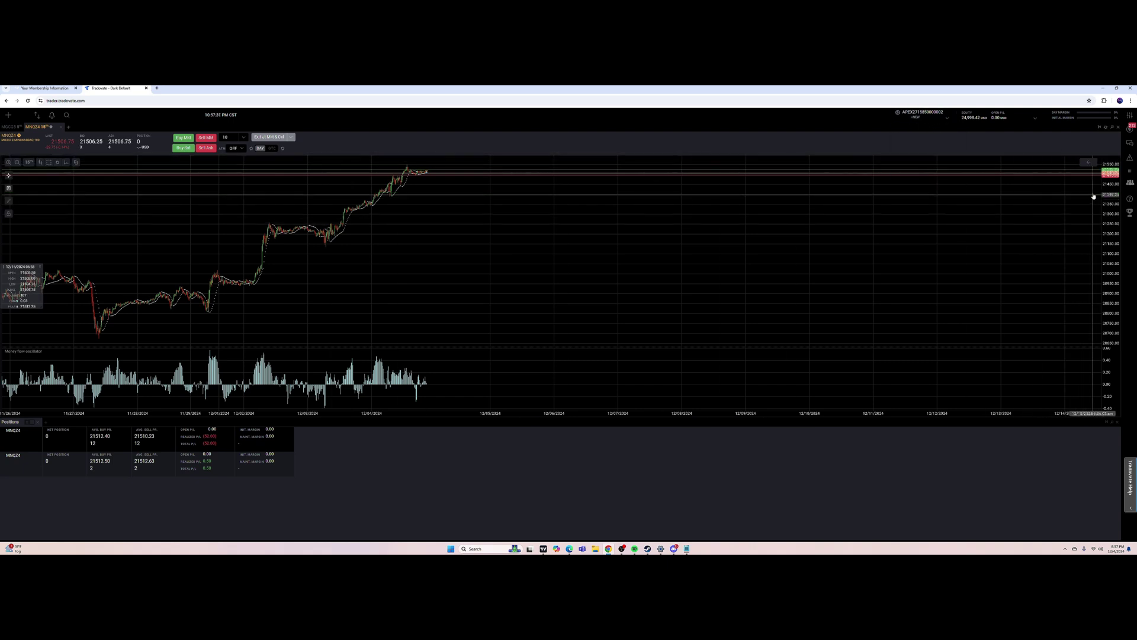
mouse_move(456, 186)
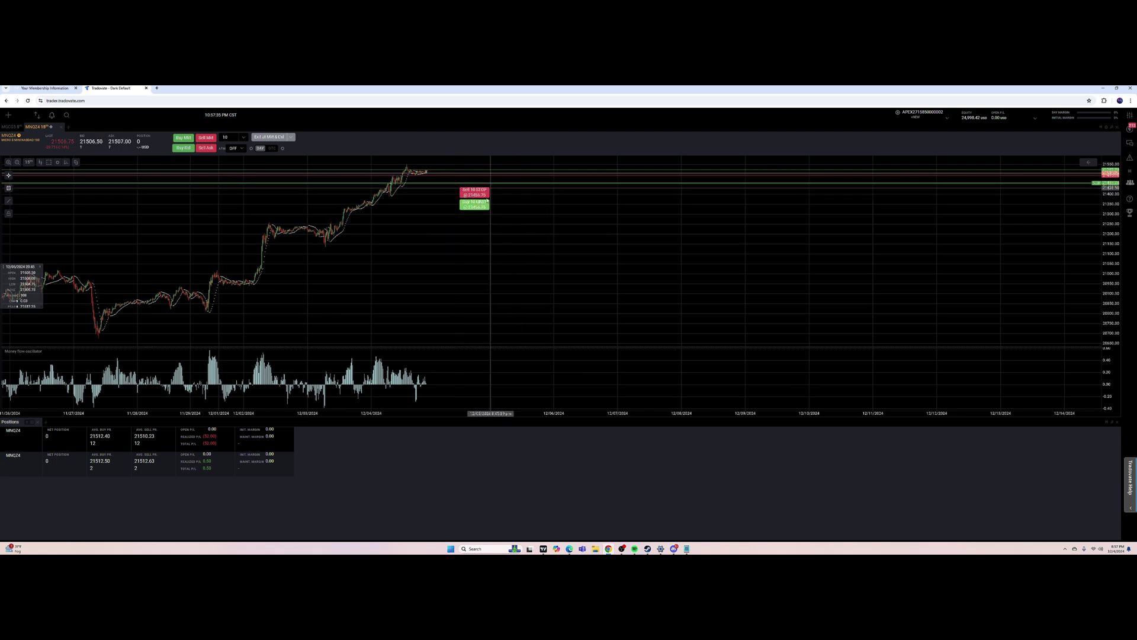
Step: Switch from the NEW group to the first Apex account alone and choose the sell stop for 10 contracts on the MNQZ4 chart
click(933, 118)
click(934, 129)
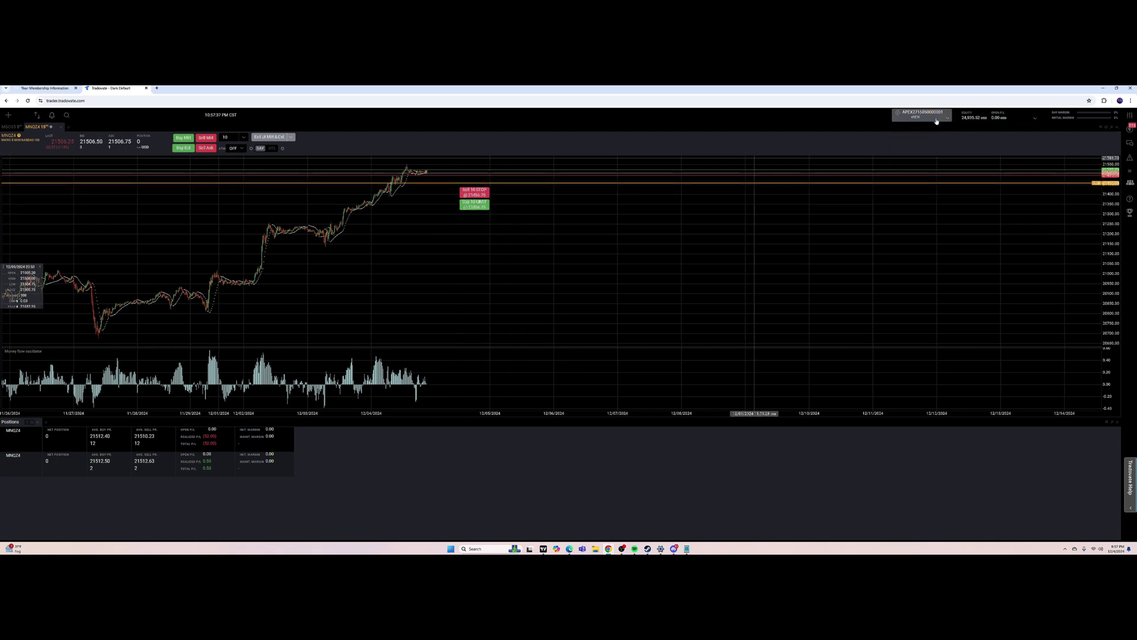
click(936, 121)
click(912, 129)
click(918, 117)
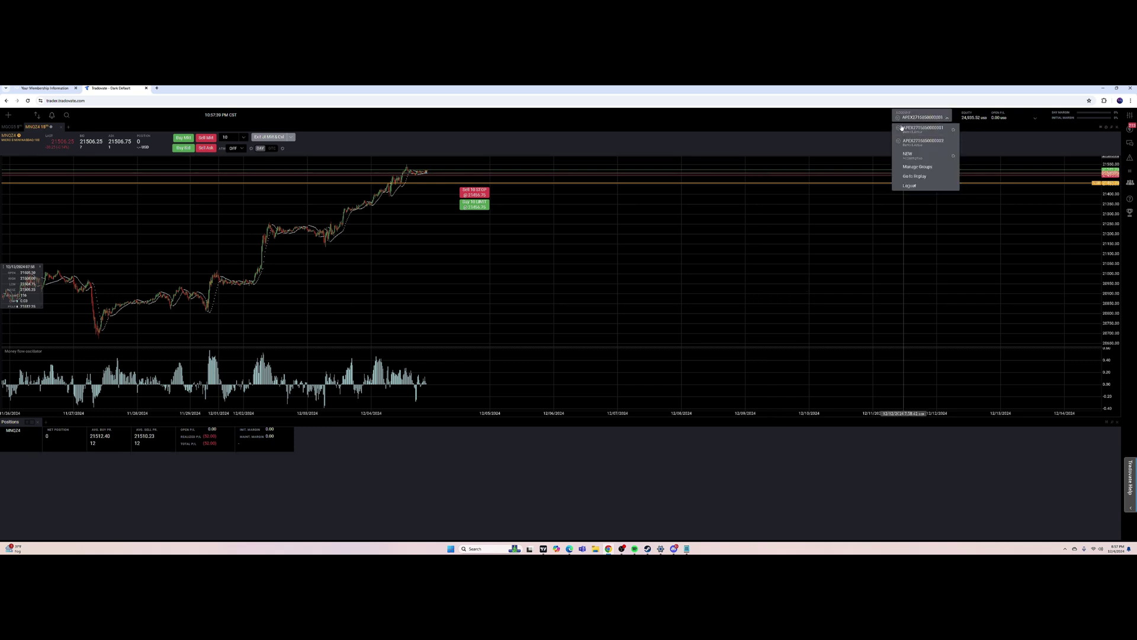
click(913, 121)
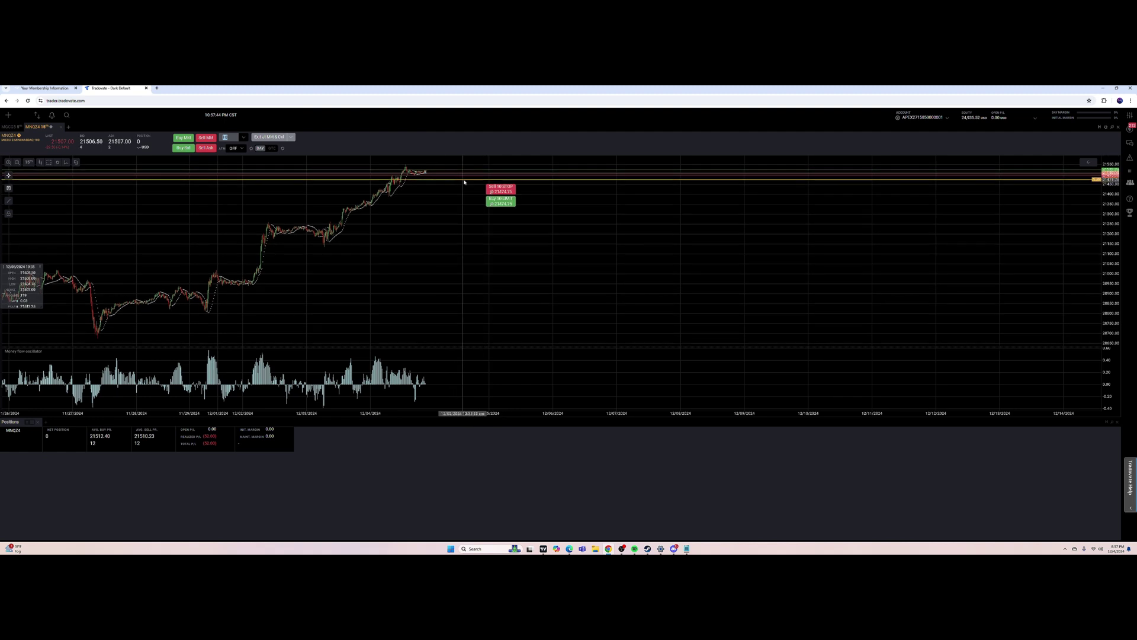
click(503, 190)
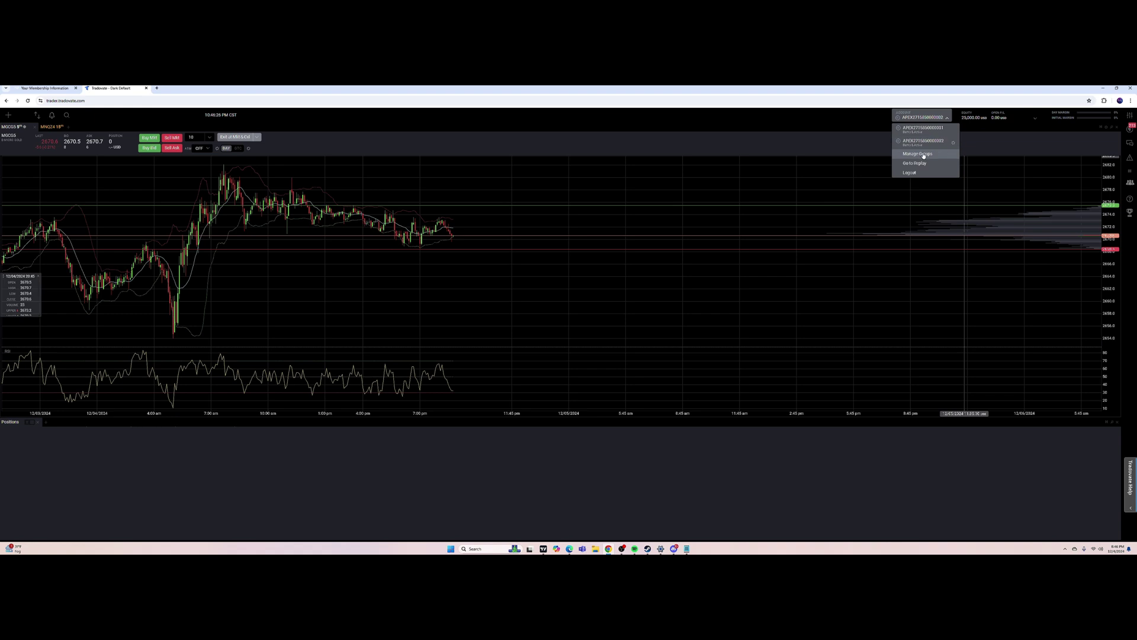
Step: Open the account group configuration and create a new account group named NEW
click(923, 155)
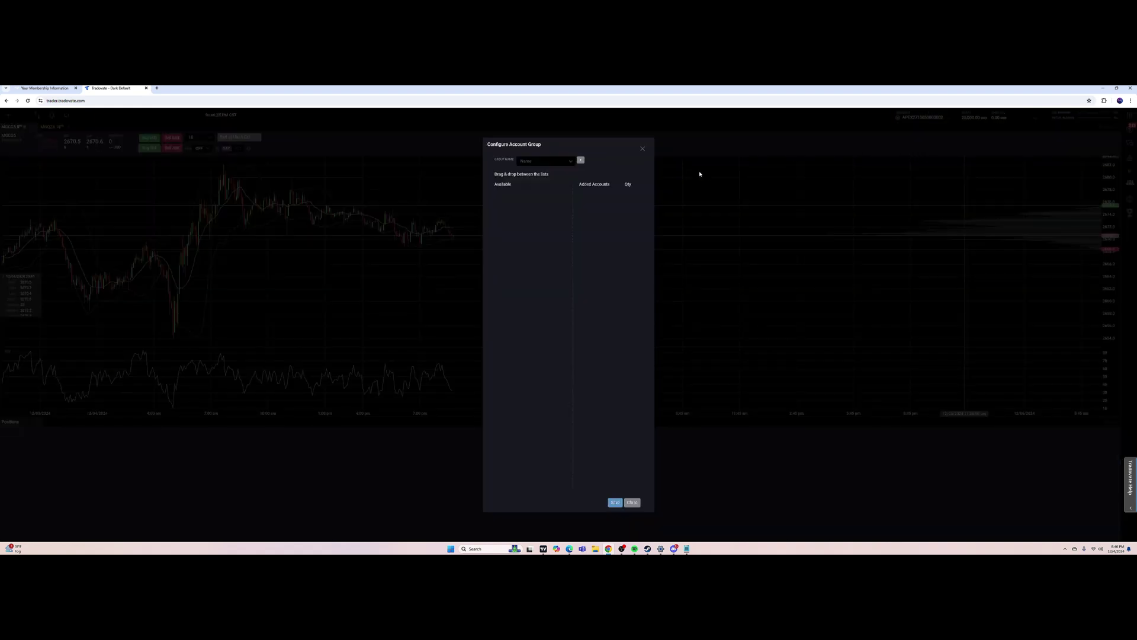
click(640, 147)
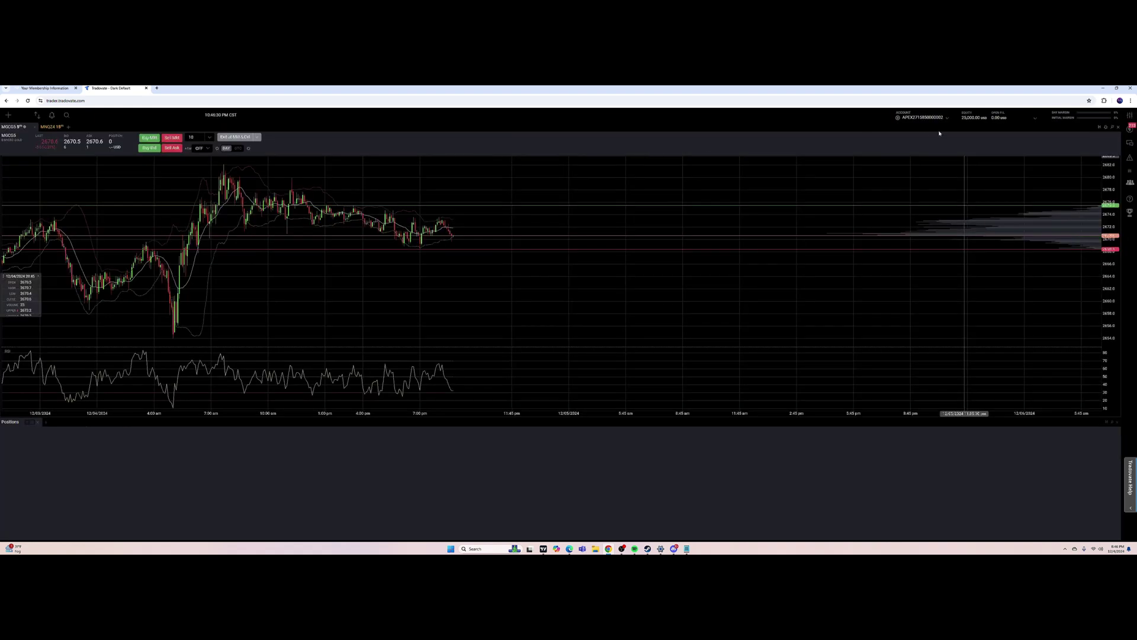
click(948, 120)
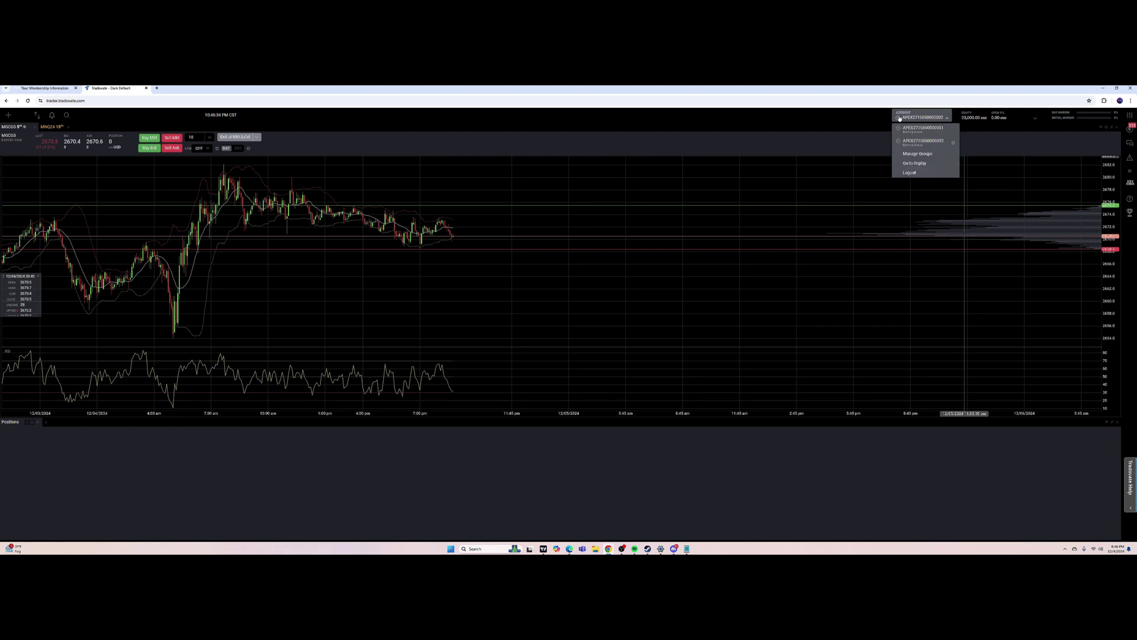
click(927, 155)
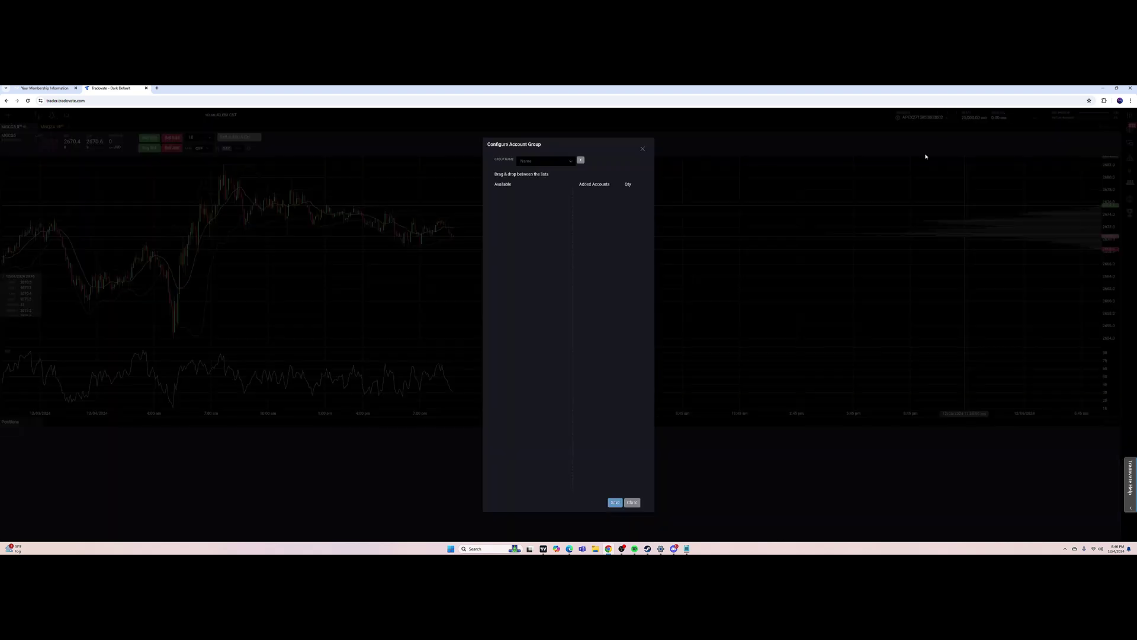
click(580, 161)
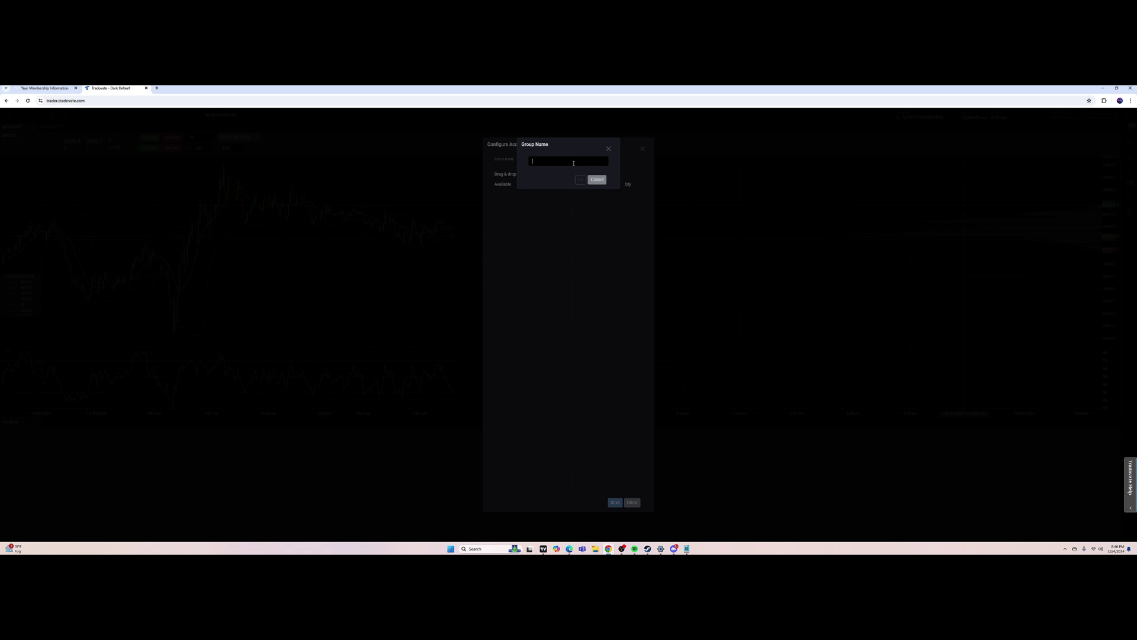
text(NEW)
click(580, 179)
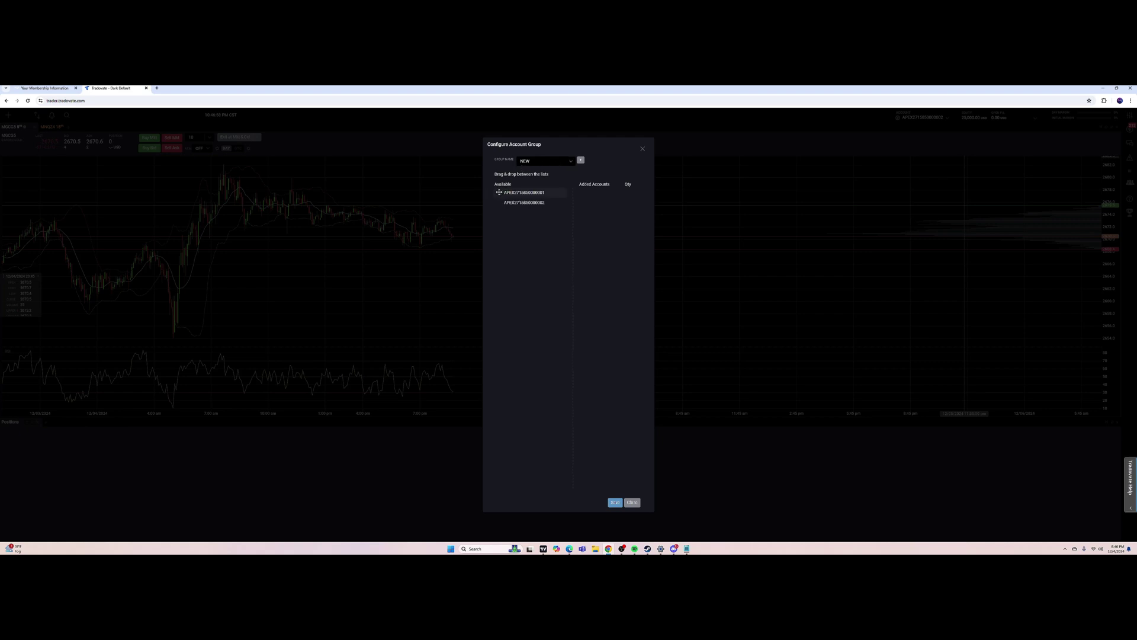
Step: Add both available Apex accounts to the NEW group, save it and close the group configuration
drag(503, 193, 586, 190)
drag(512, 193, 589, 214)
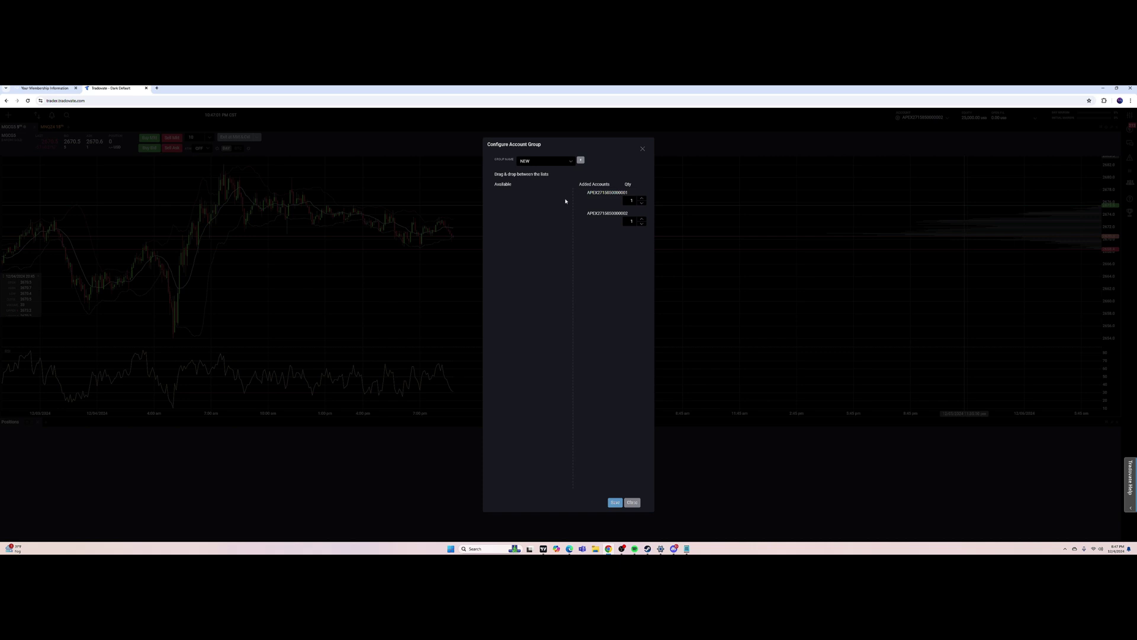
click(614, 503)
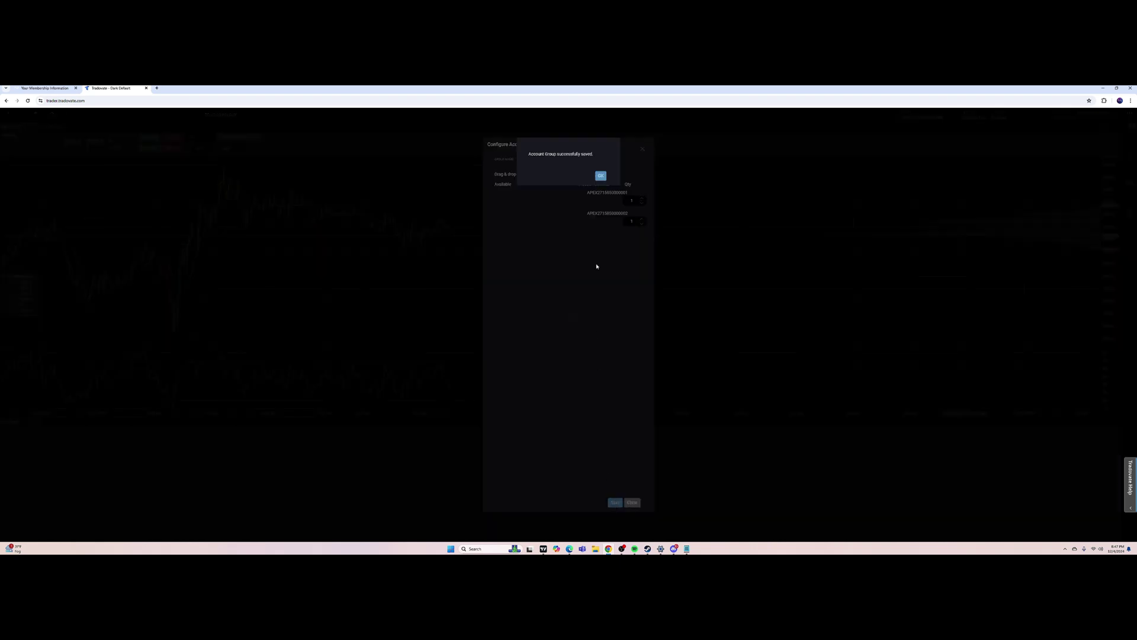
click(600, 175)
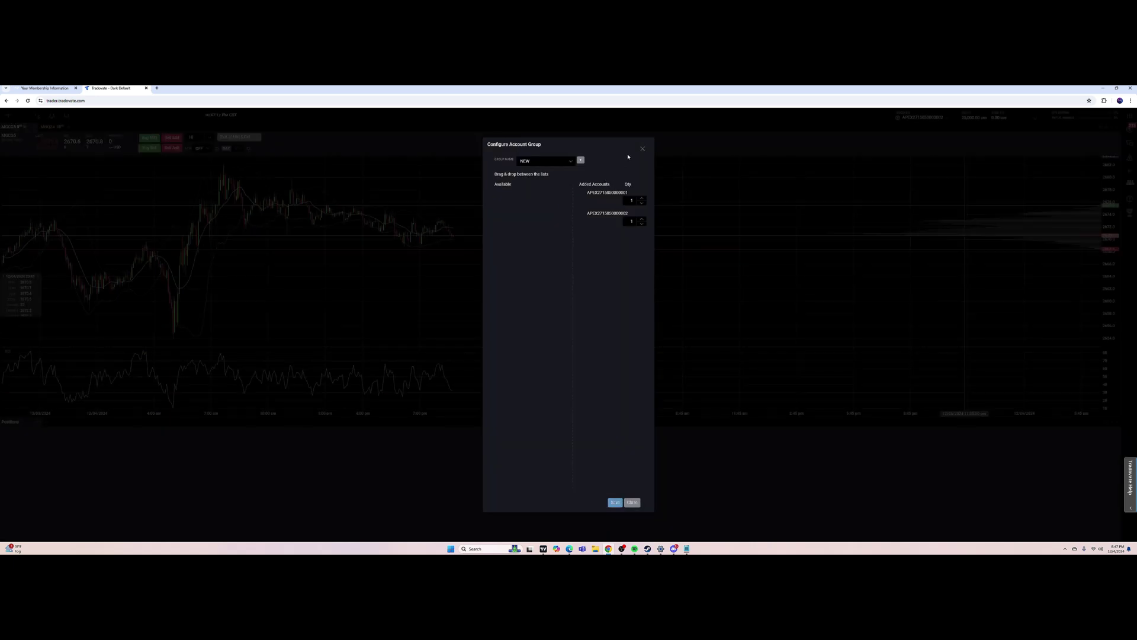
click(642, 150)
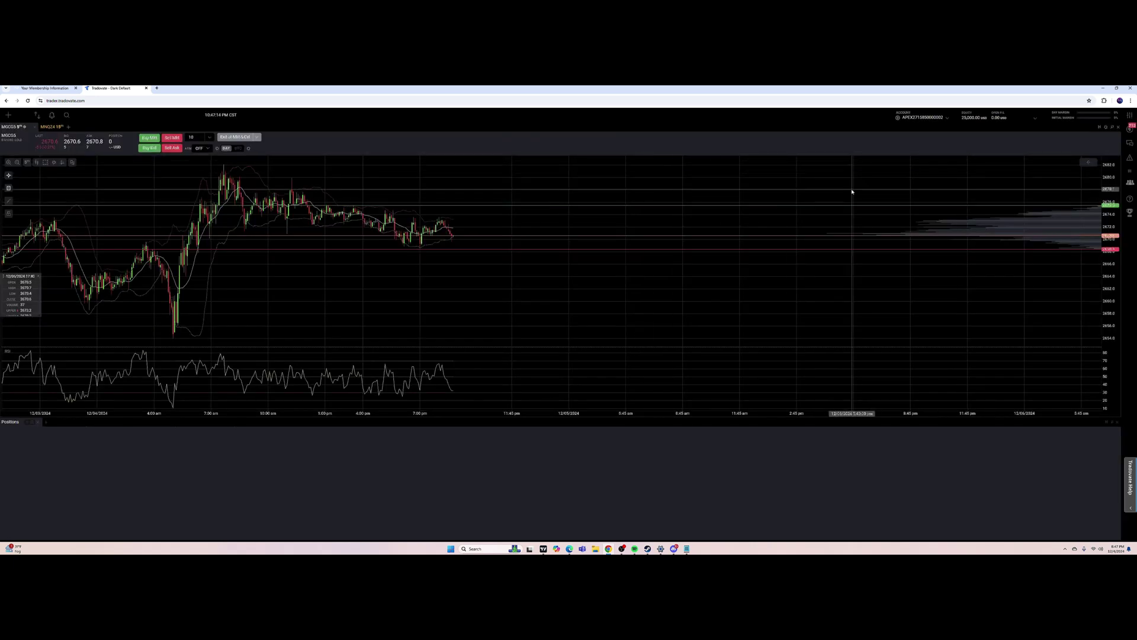
Step: Select the NEW account group as the active trading account and reopen the account list to review its entries
click(950, 119)
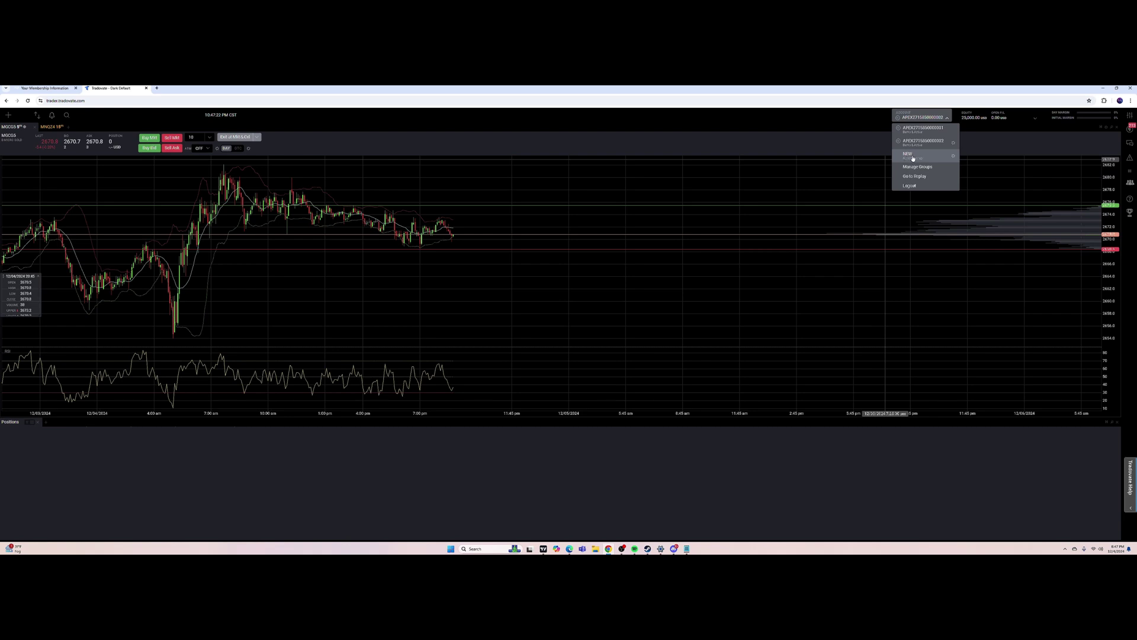
click(911, 158)
click(942, 117)
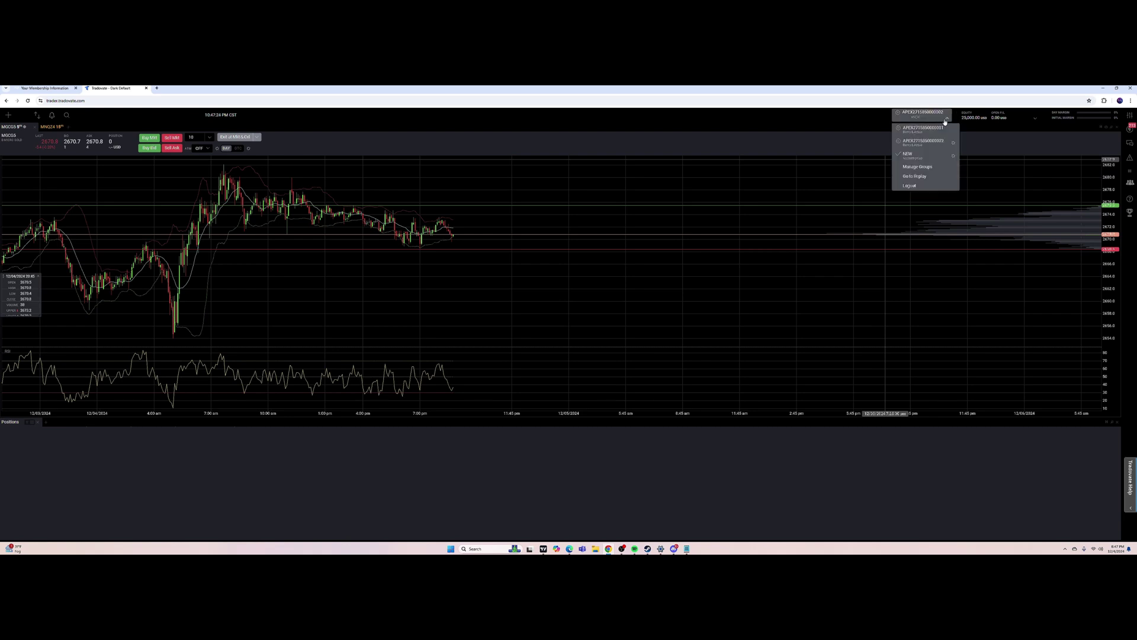
click(938, 145)
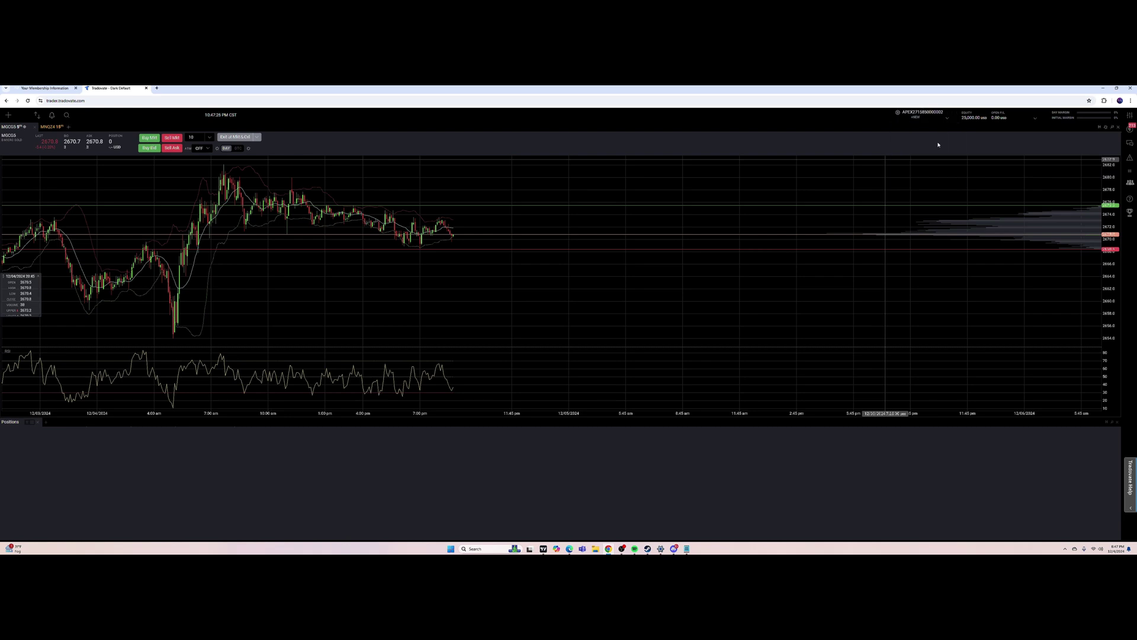
click(927, 115)
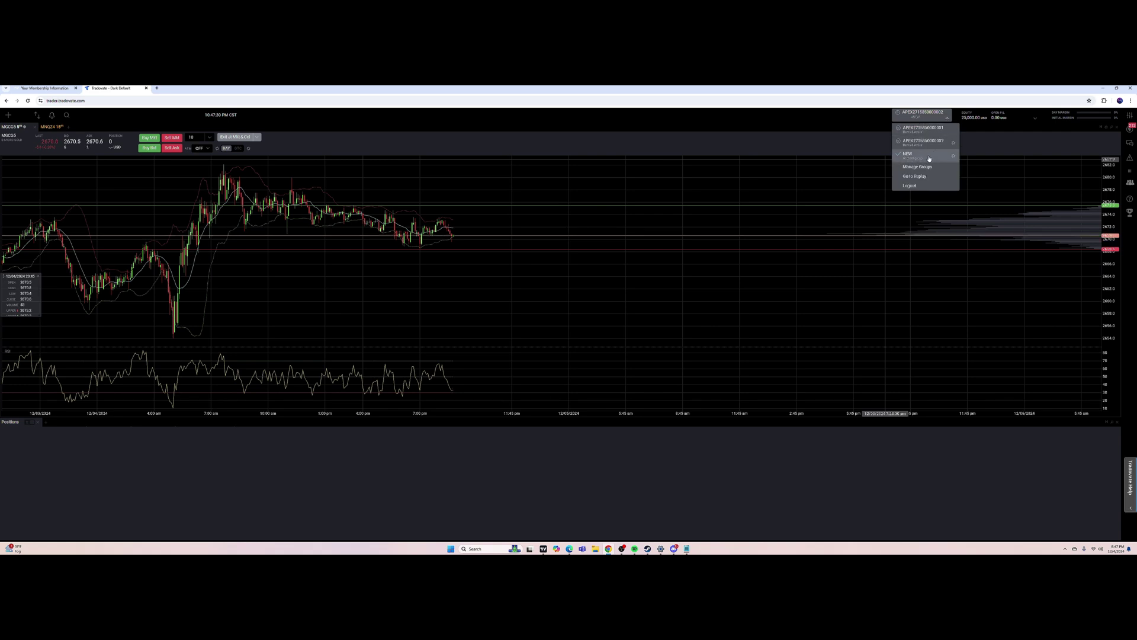
click(948, 119)
click(946, 121)
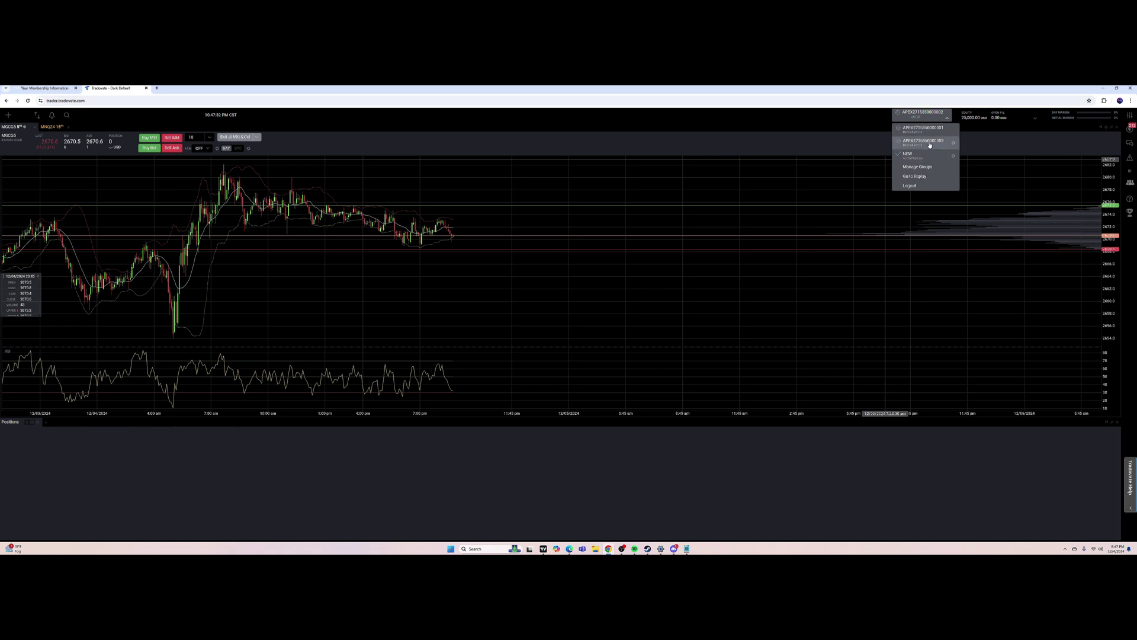
Step: Reselect the NEW group in the account list so its orders go through the second Apex account
click(947, 117)
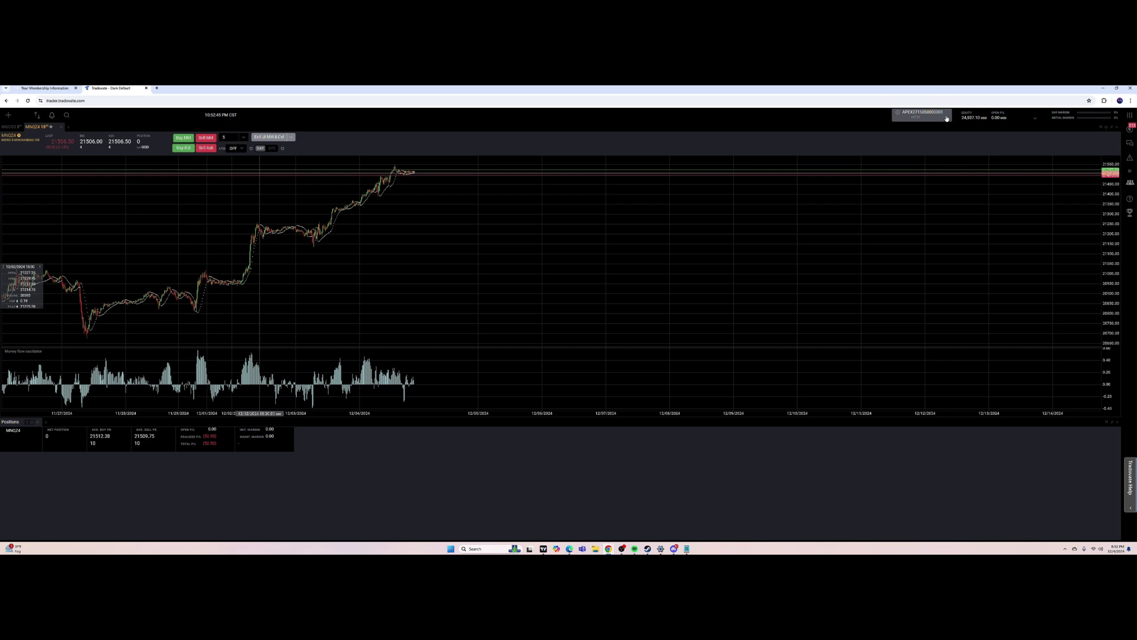
click(948, 120)
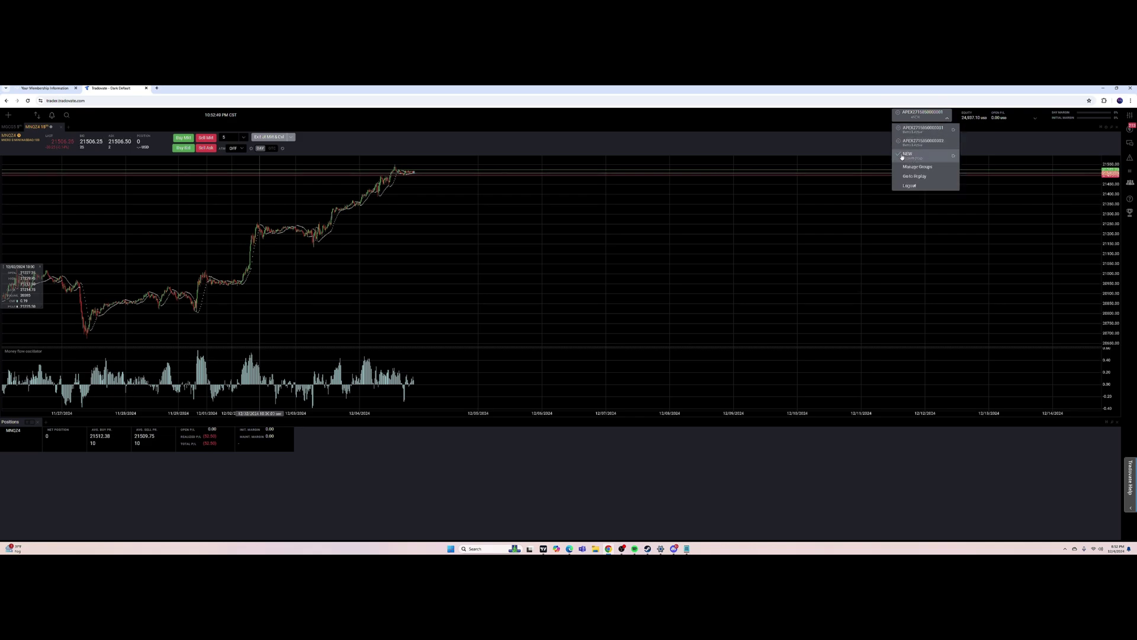
click(923, 142)
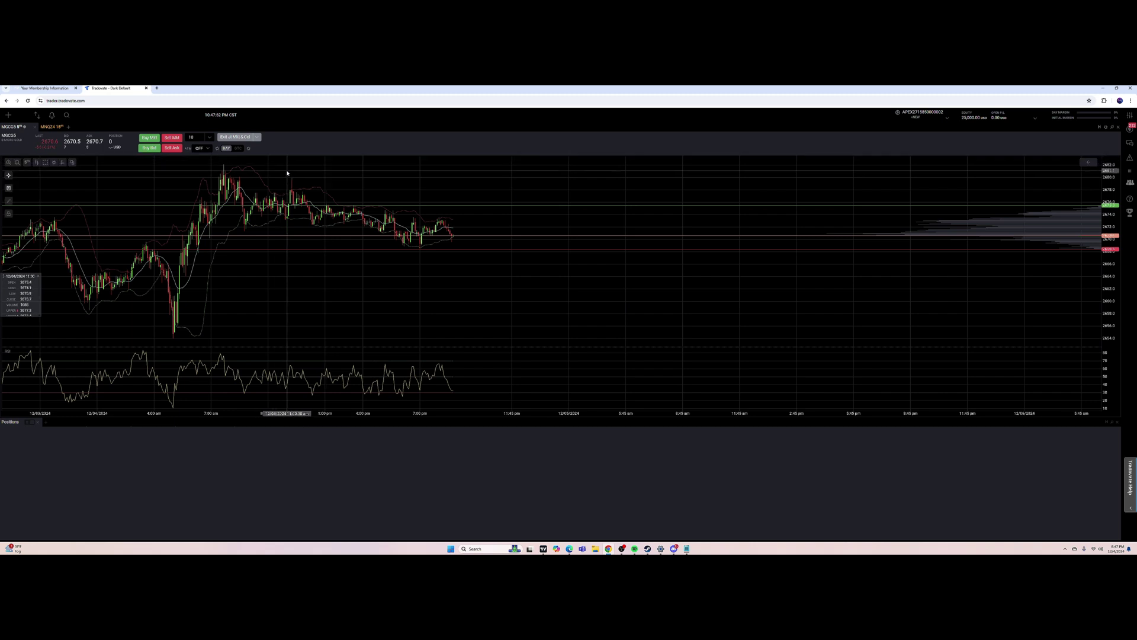
Step: On the MNQZ4 chart, set the order quantity to 2 and place a market sell order for the NEW group
click(50, 127)
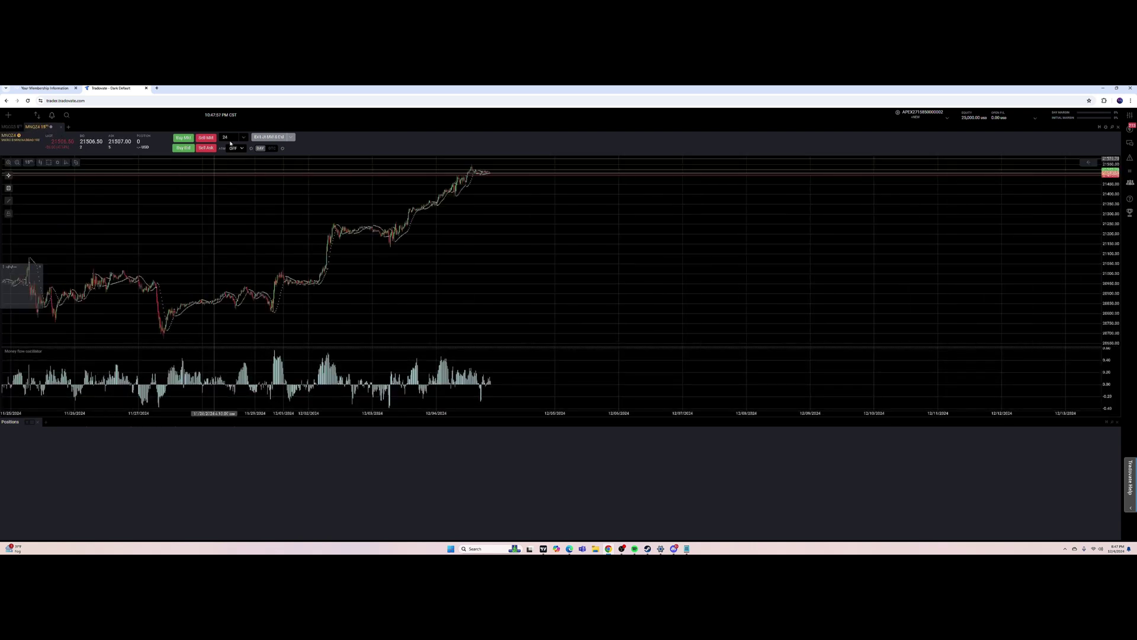
key(BackSpace)
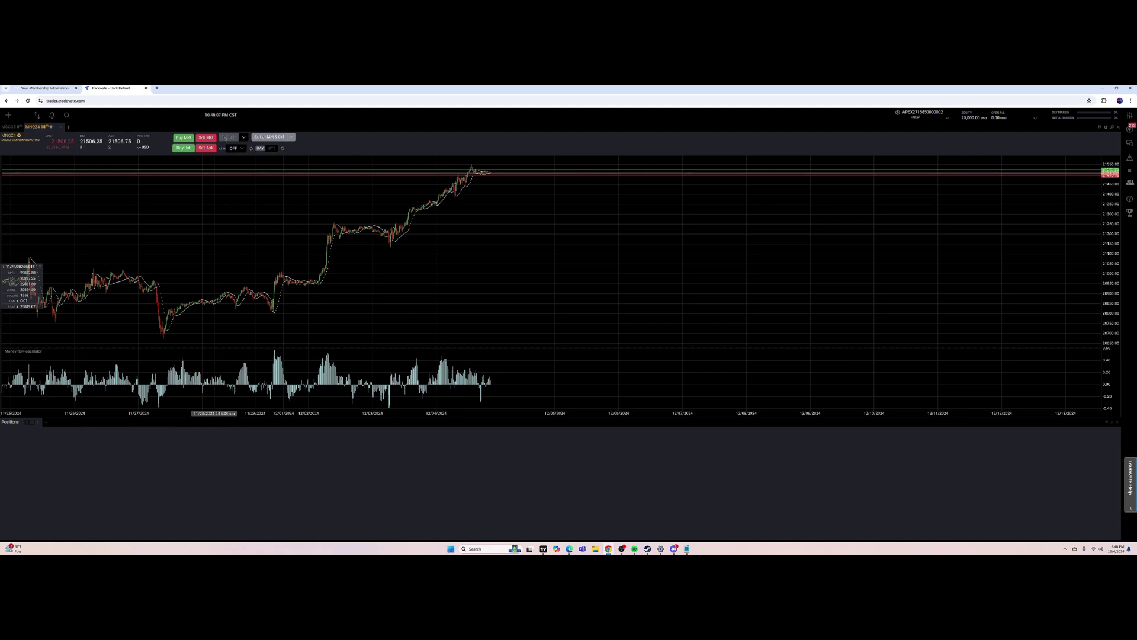
text(2)
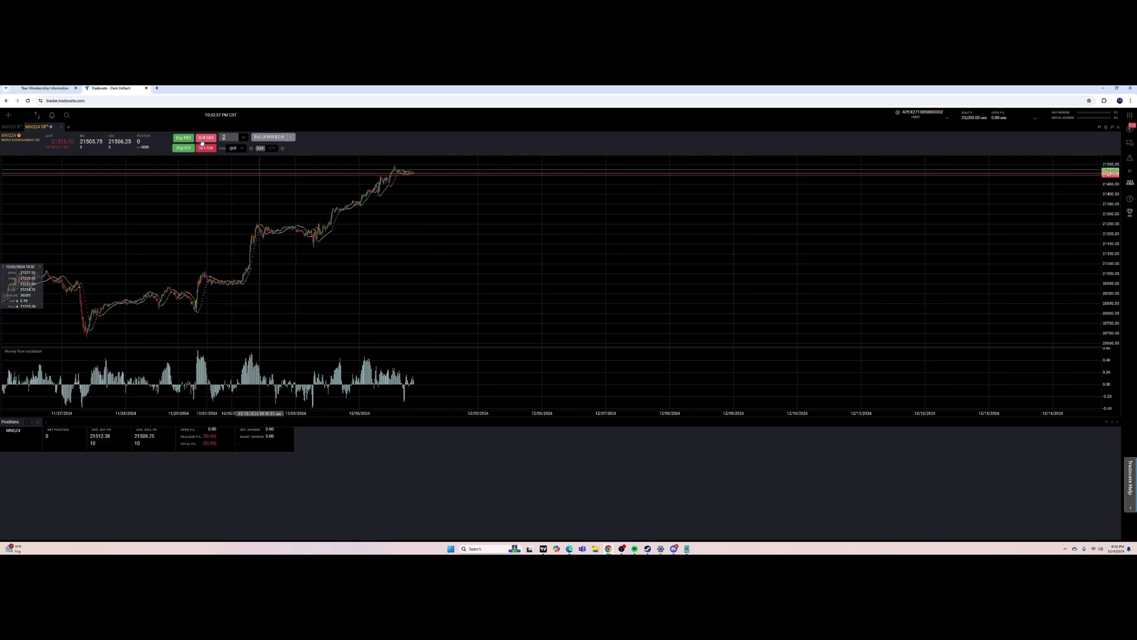
text(2)
click(205, 138)
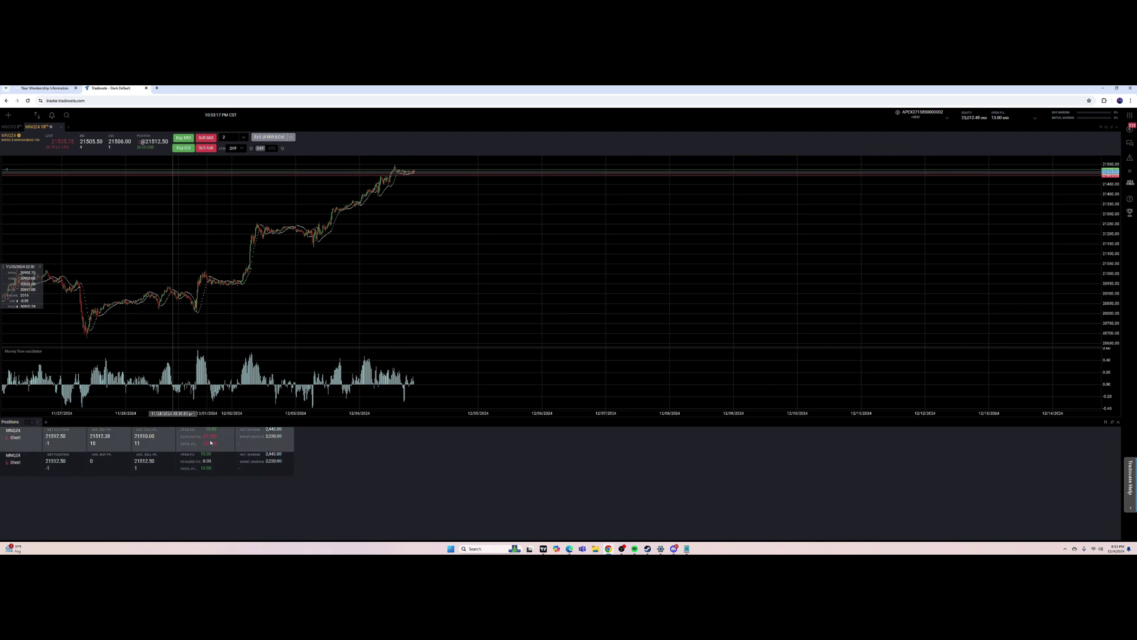
Step: Place another market sell of 2 MNQZ4 contracts, and close the short position with a market buy of 4 contracts
click(231, 137)
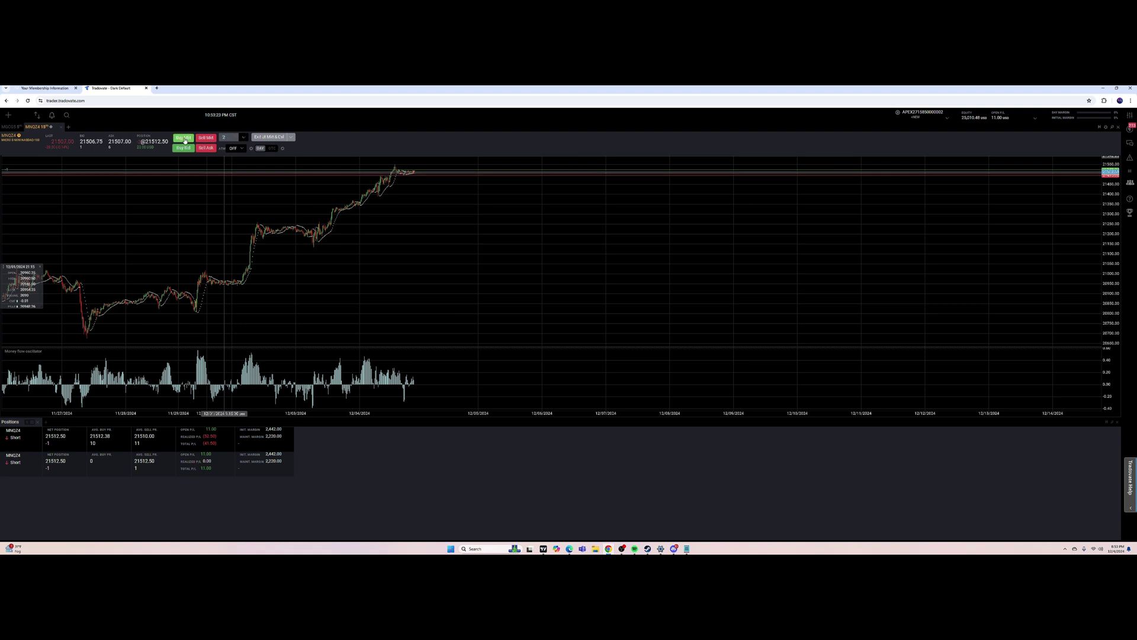
click(206, 138)
click(206, 138)
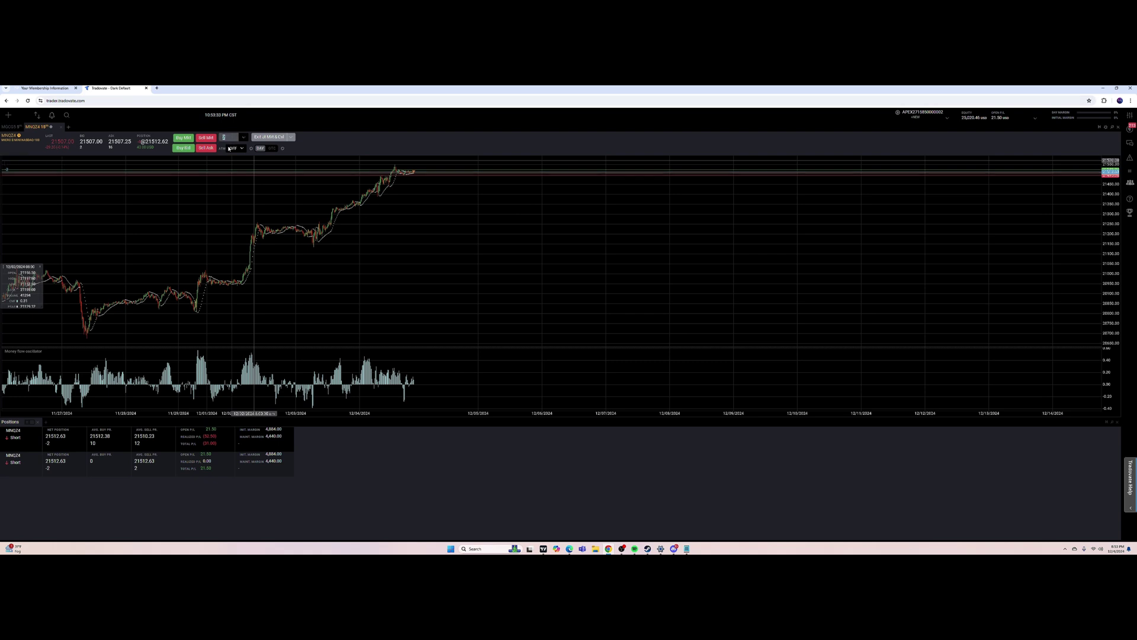
text(4)
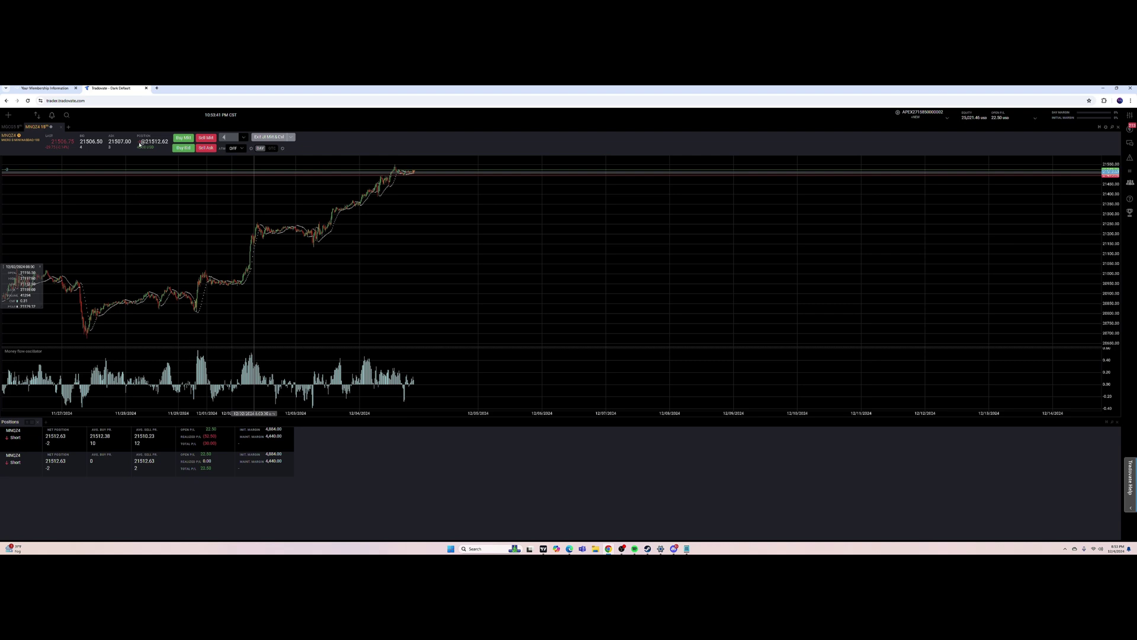
click(183, 138)
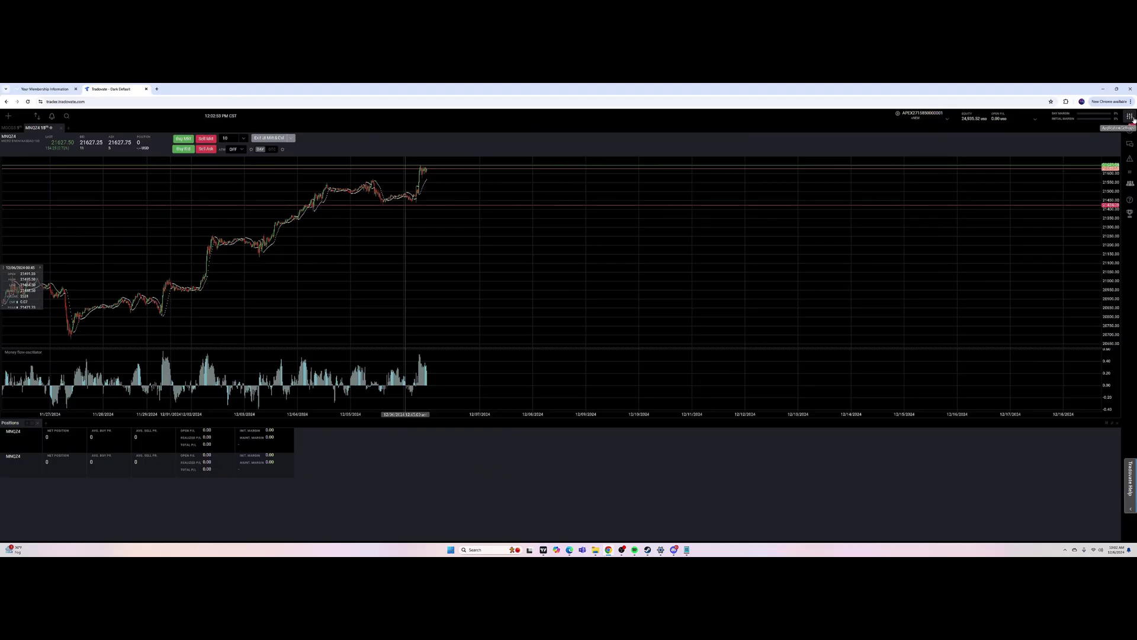
Step: Open the add-ons in the application settings and activate the free TradingView add-on
click(1130, 117)
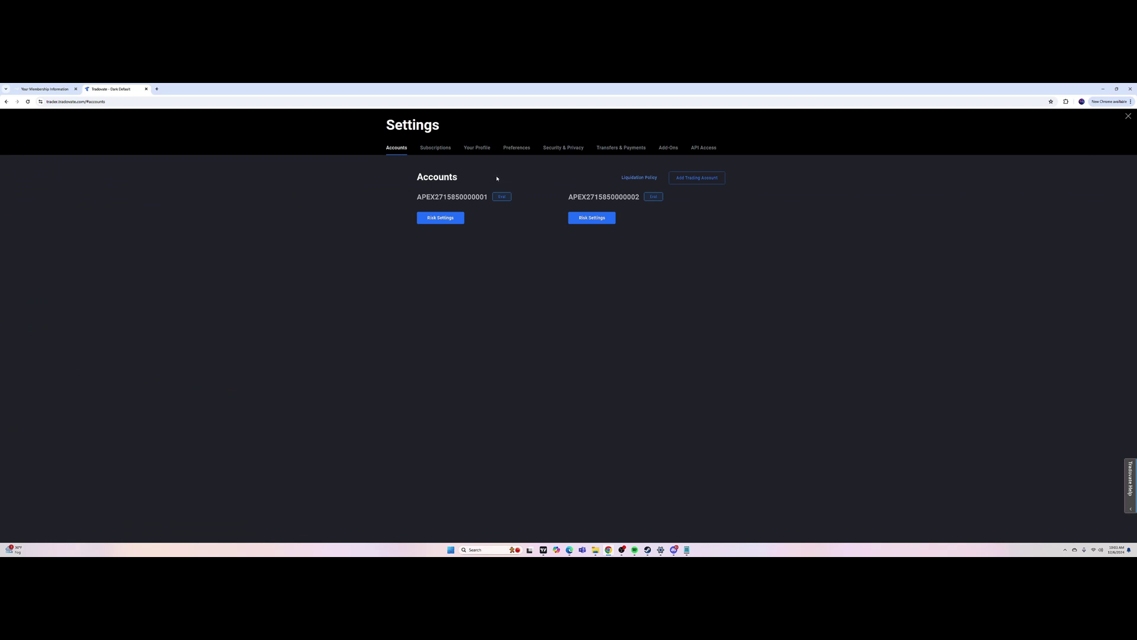
click(671, 150)
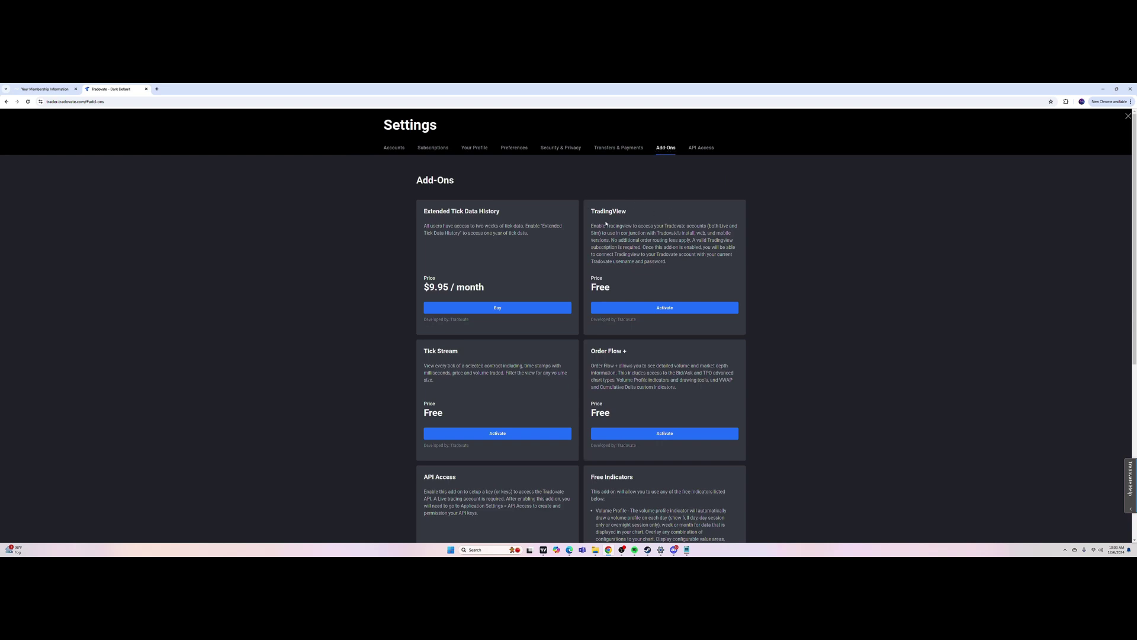
click(668, 312)
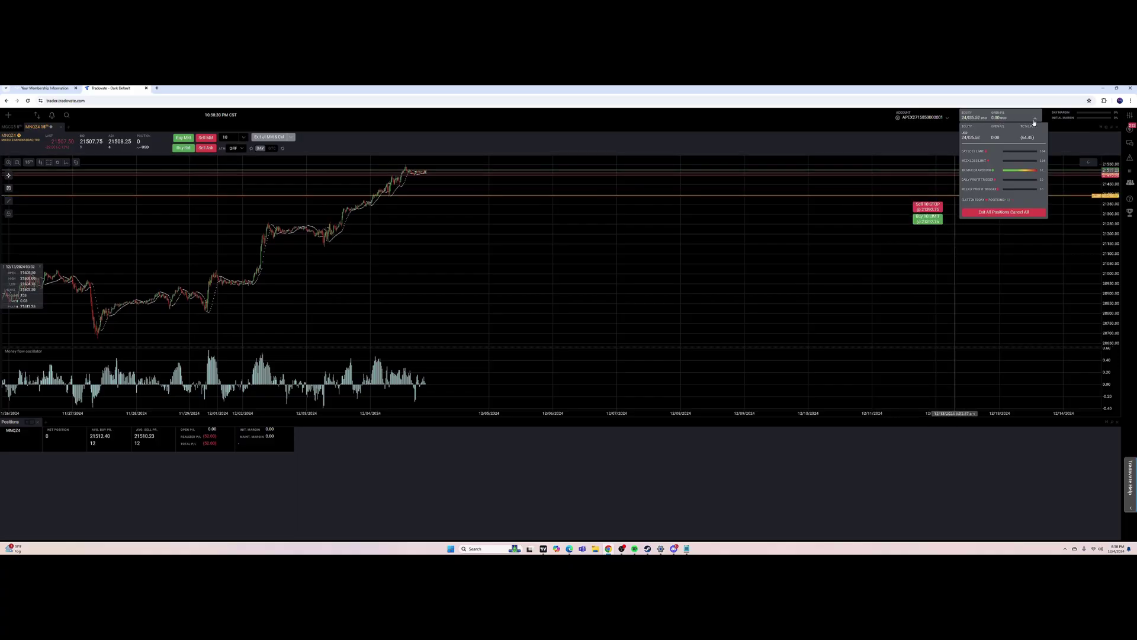
Step: Review the available trading accounts and the active account's equity and profit-and-loss details
click(1028, 128)
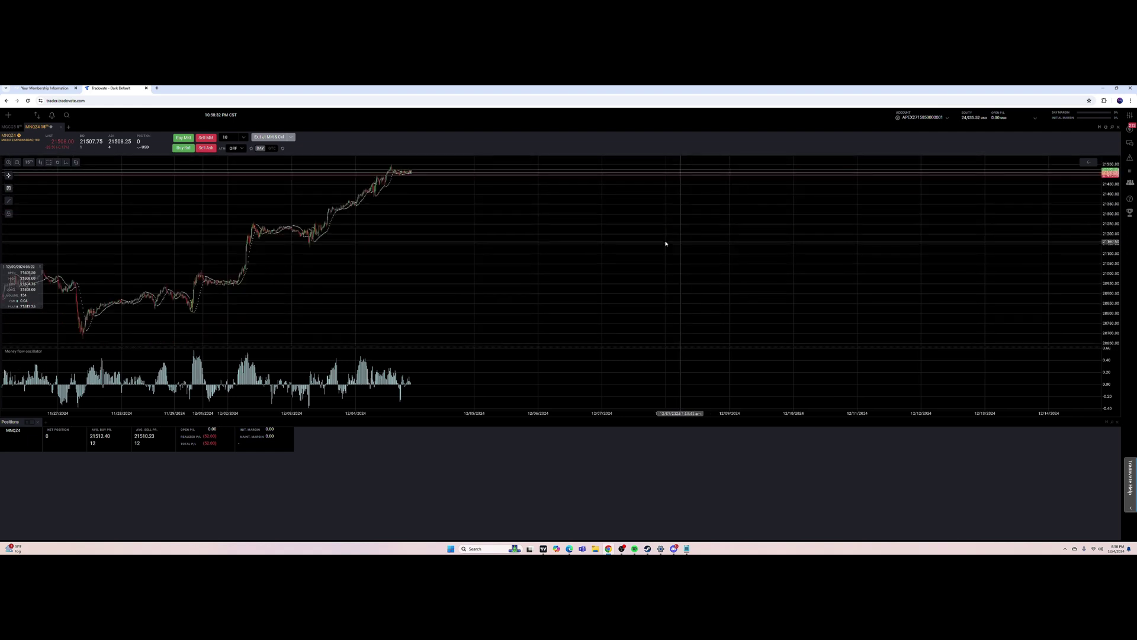
scroll(511, 260, down, 3)
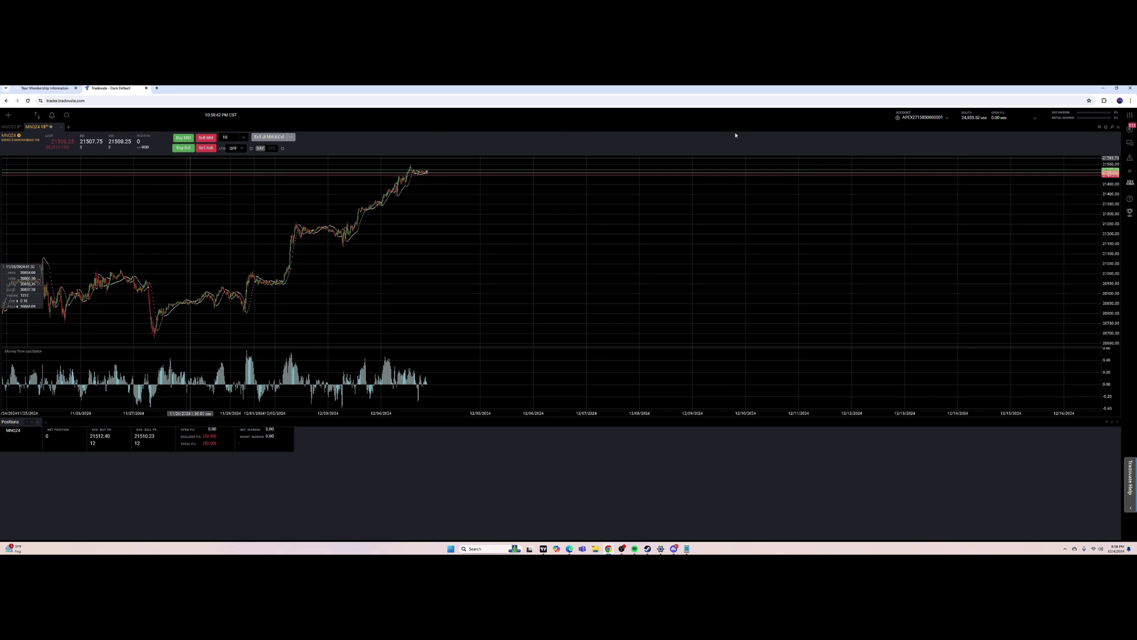
click(946, 116)
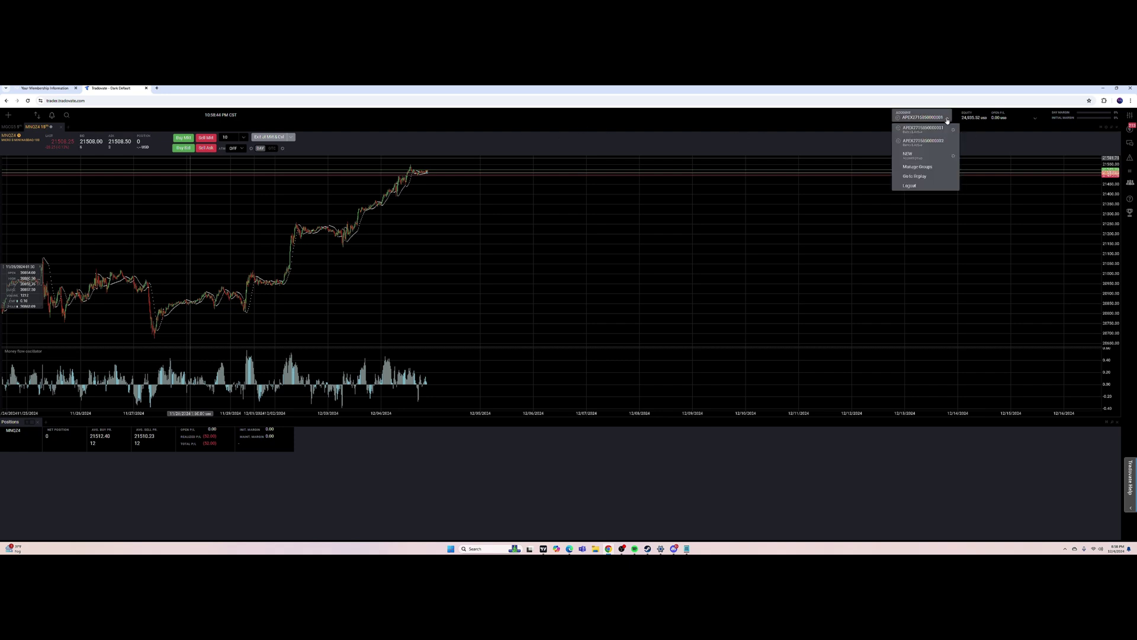
click(944, 118)
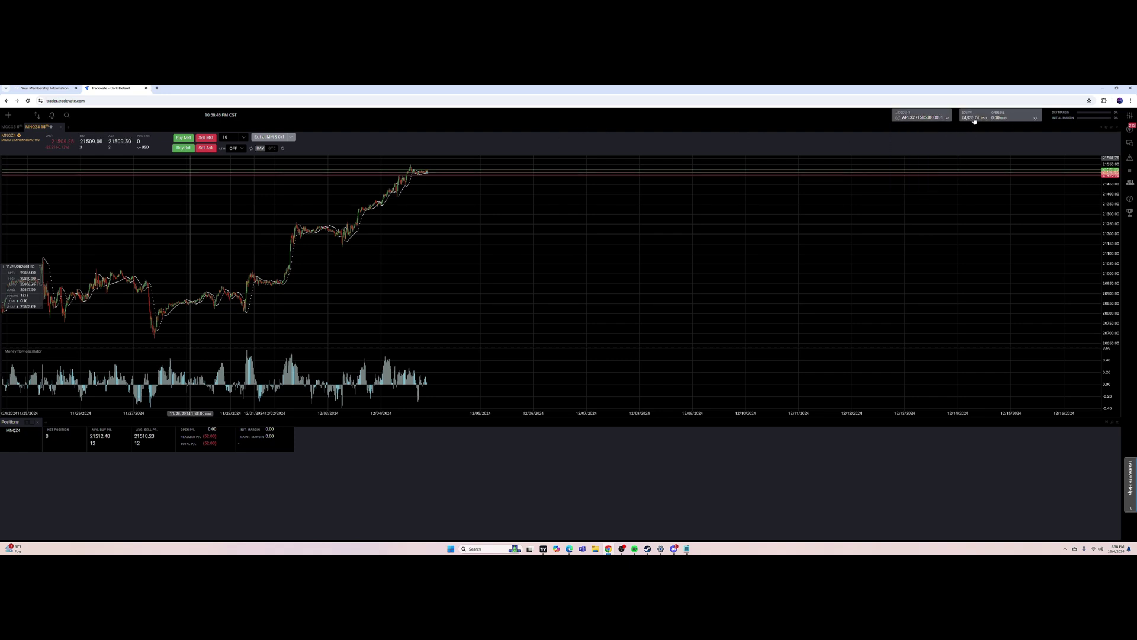
click(1002, 118)
click(1010, 118)
click(1010, 117)
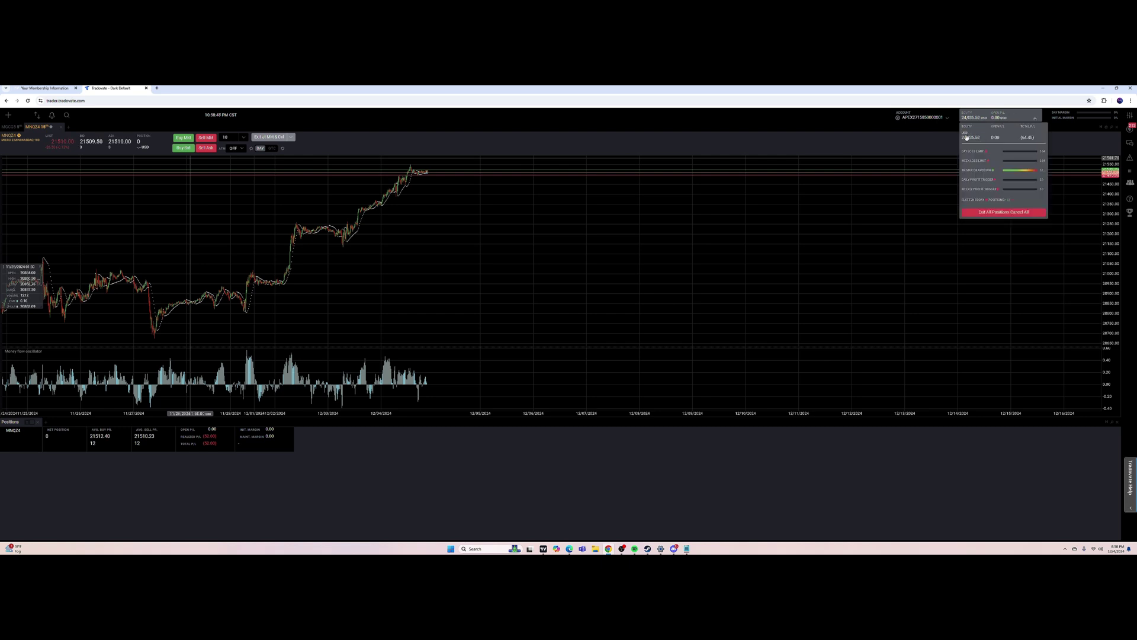
click(830, 170)
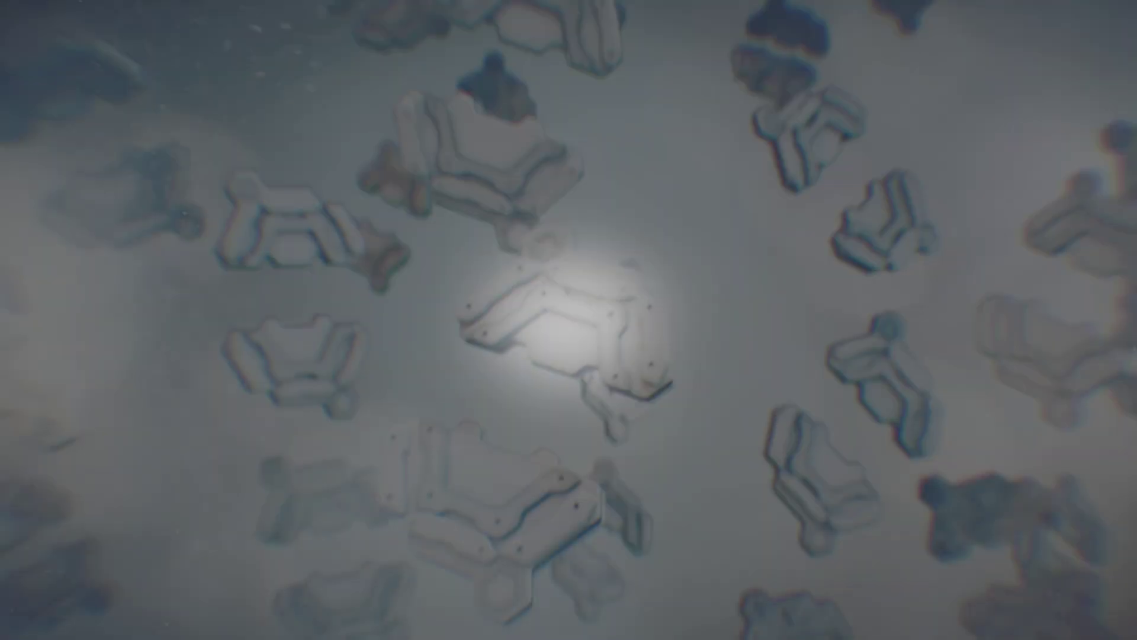